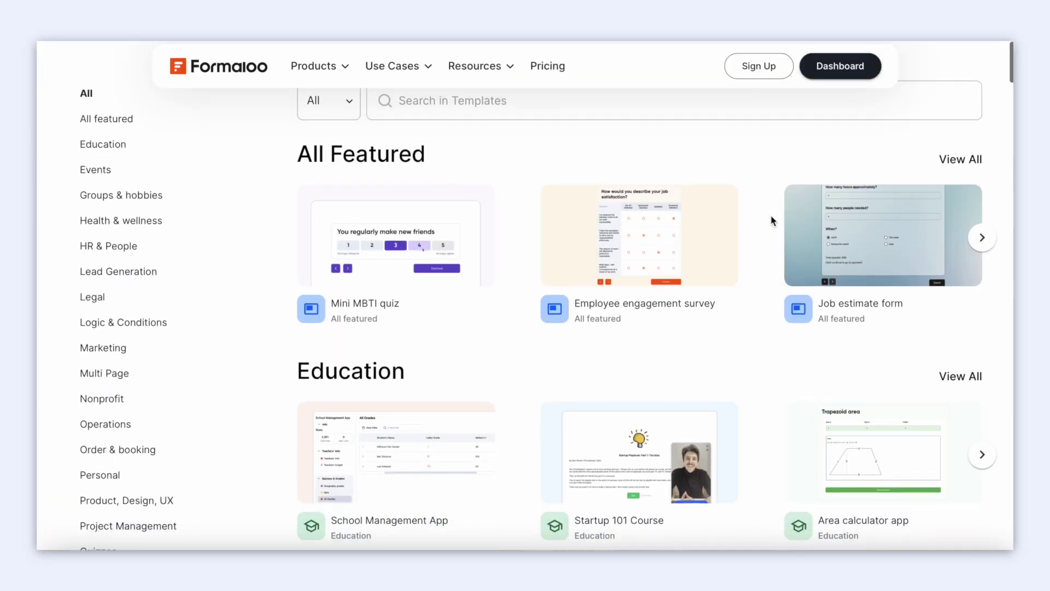
Scroll through the templates gallery and back to the top.
scroll(771, 220, down, 2)
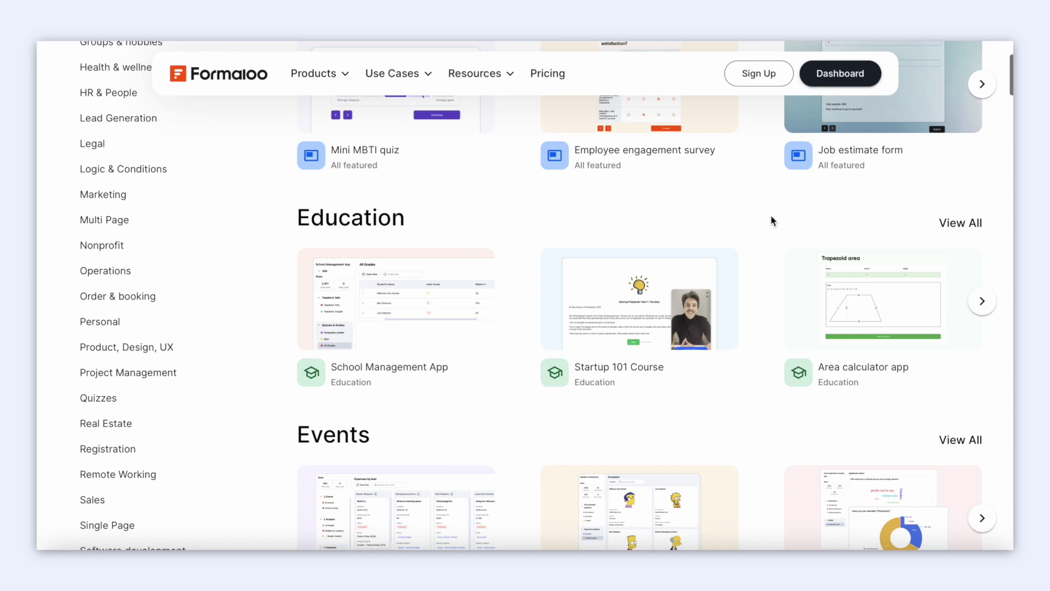
scroll(771, 220, down, 2)
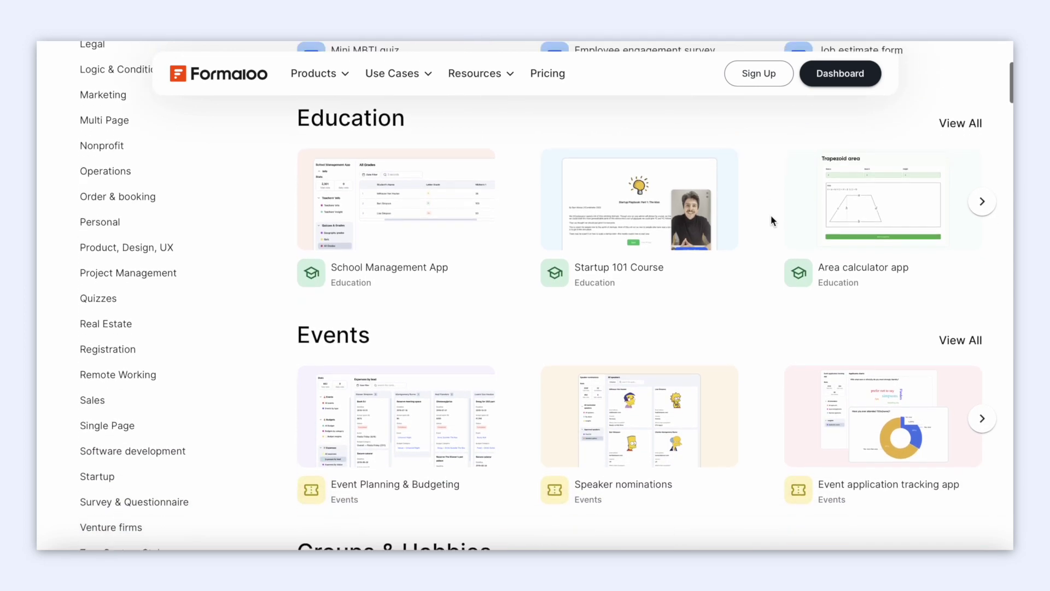
scroll(770, 218, down, 2)
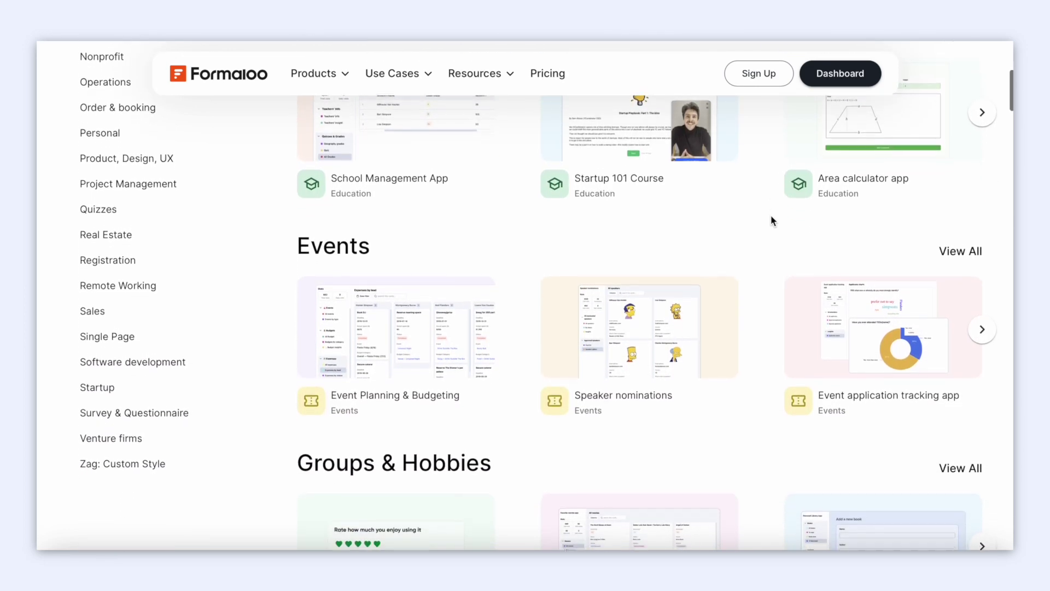
scroll(770, 215, up, 7)
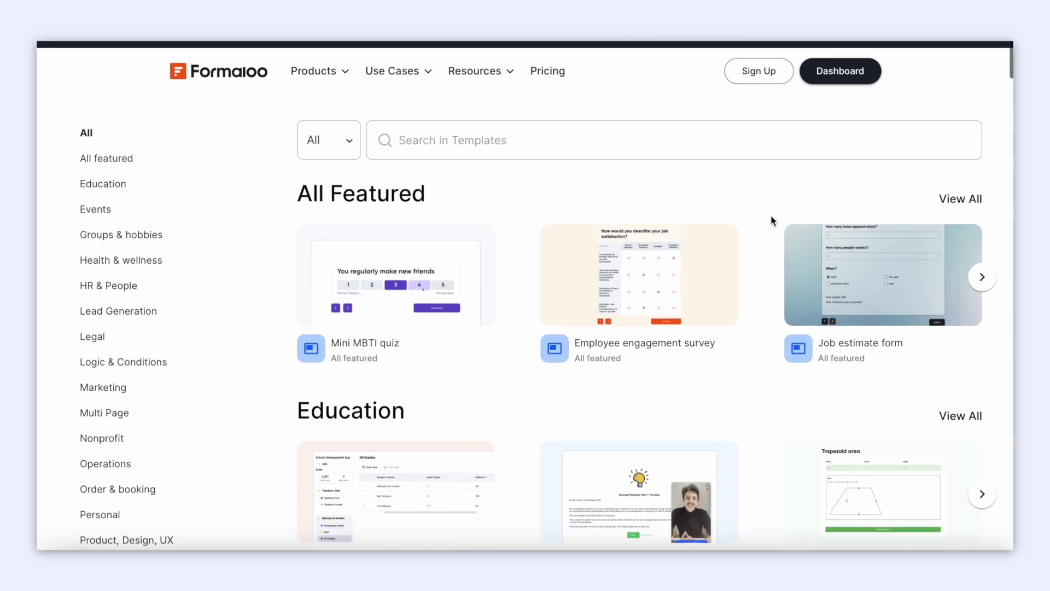
Start a blank form from the dashboard and give it a blue number 4 cover image.
click(842, 65)
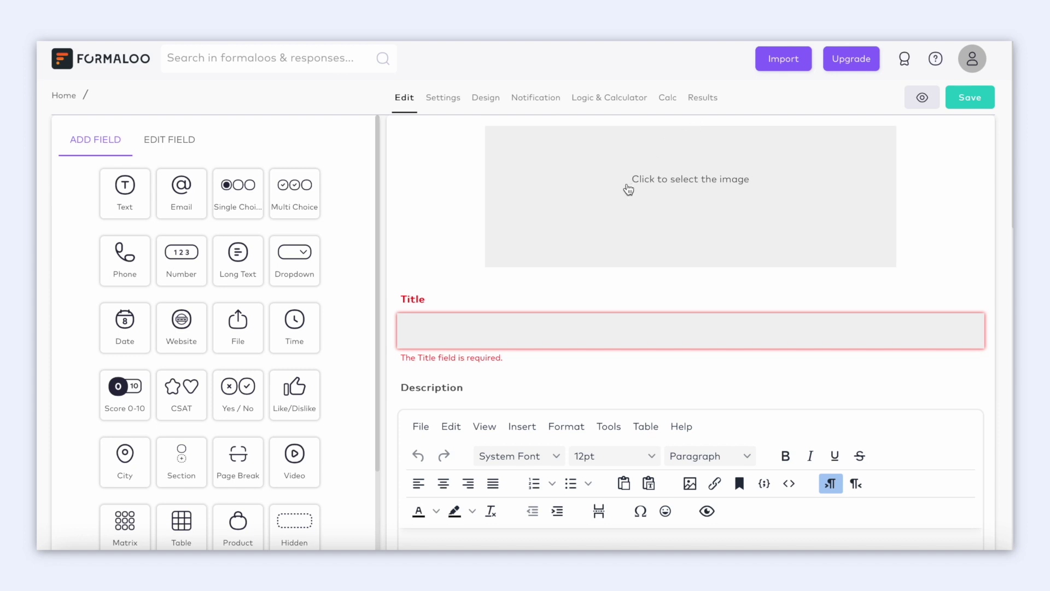
click(630, 187)
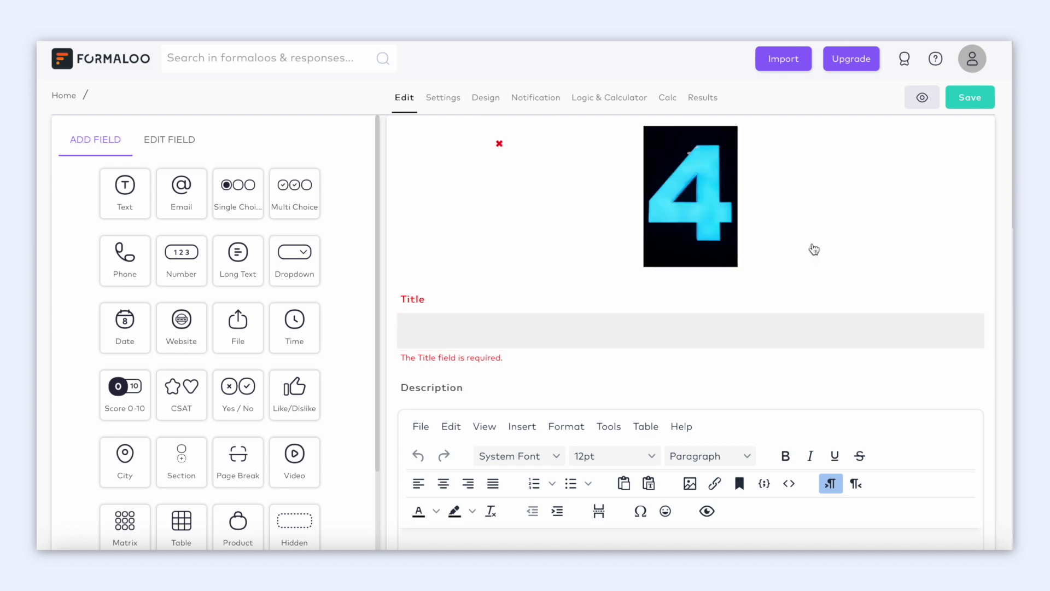
scroll(334, 328, down, 2)
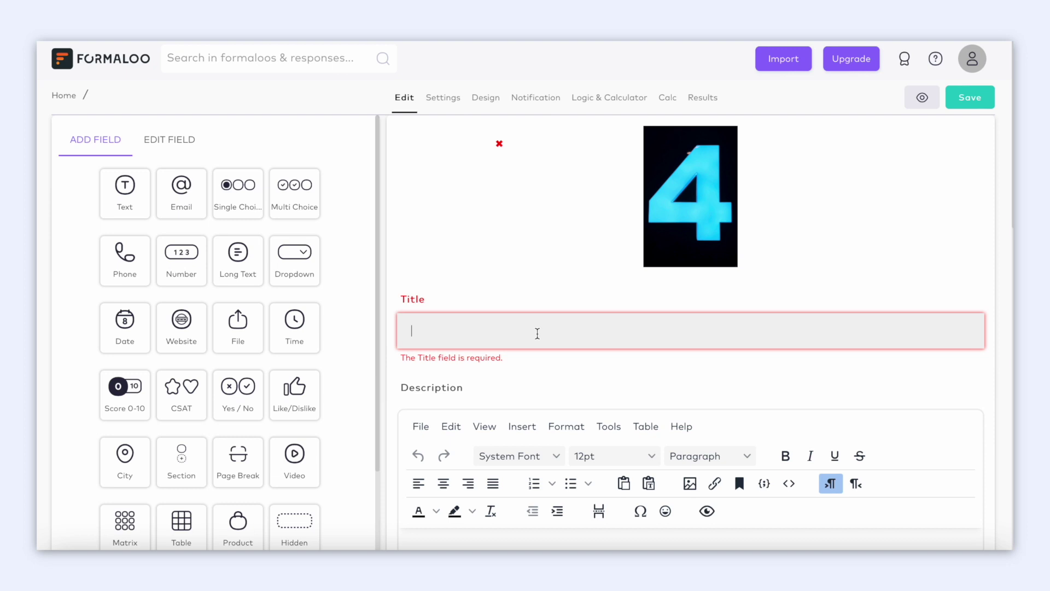
Enter the title 'Your form's title' and the description 'Add your text here'.
text(Your form's ti)
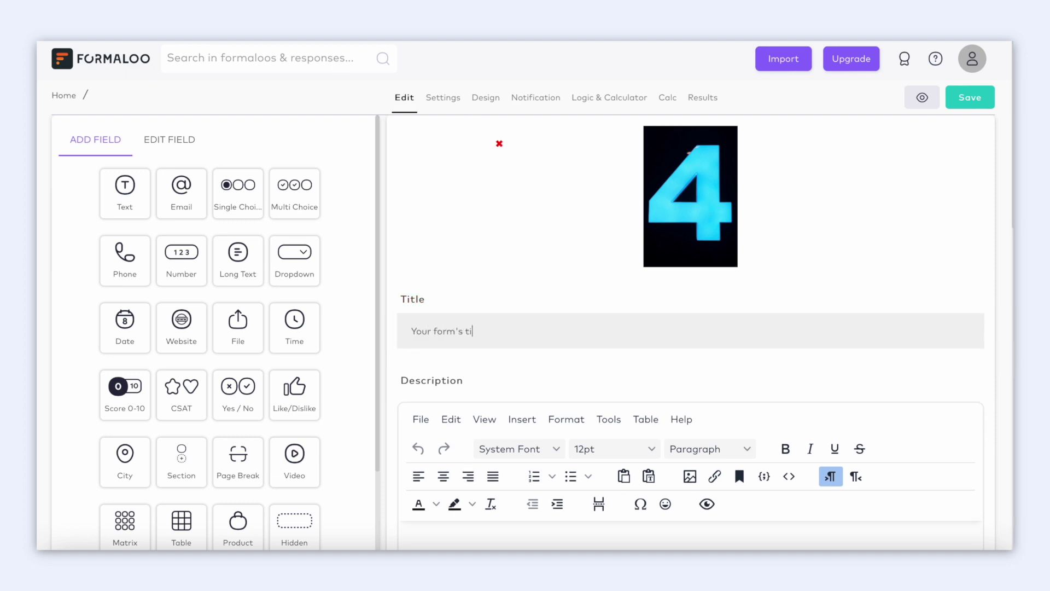
text(tle)
scroll(558, 471, down, 5)
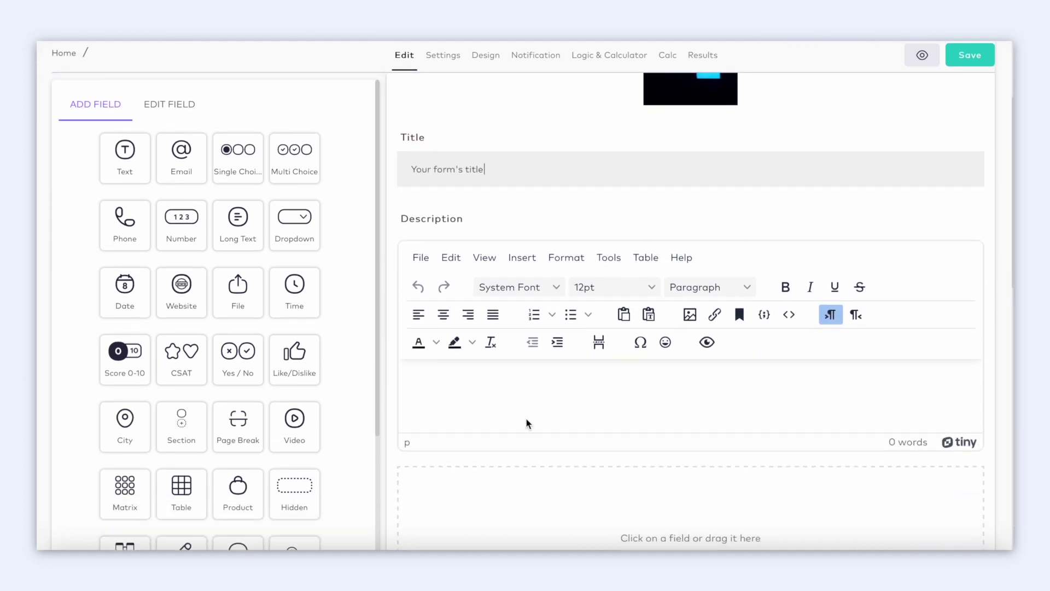
click(586, 372)
text(Add your text here)
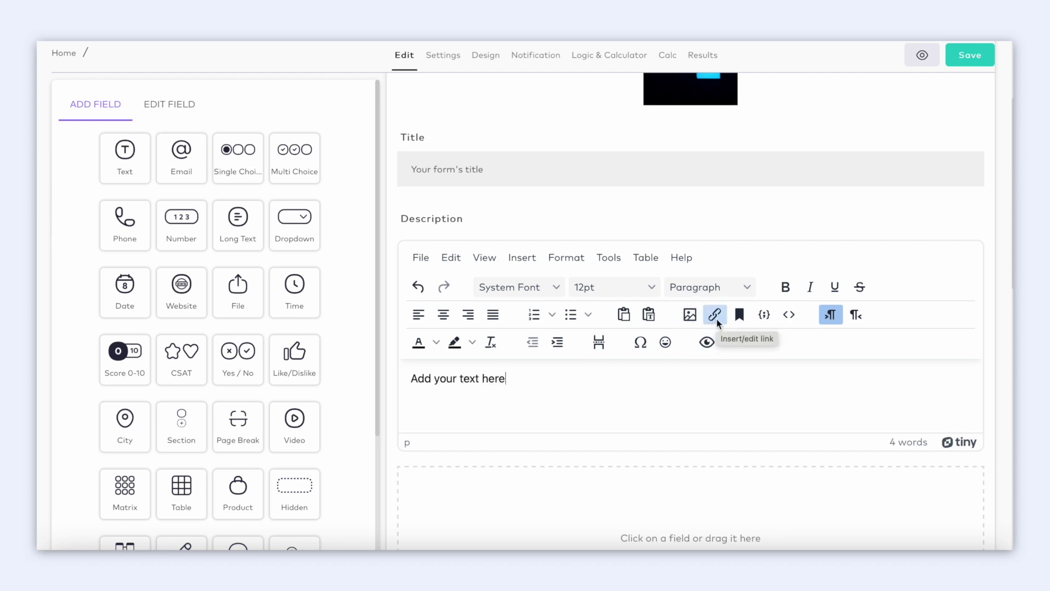
scroll(698, 397, down, 2)
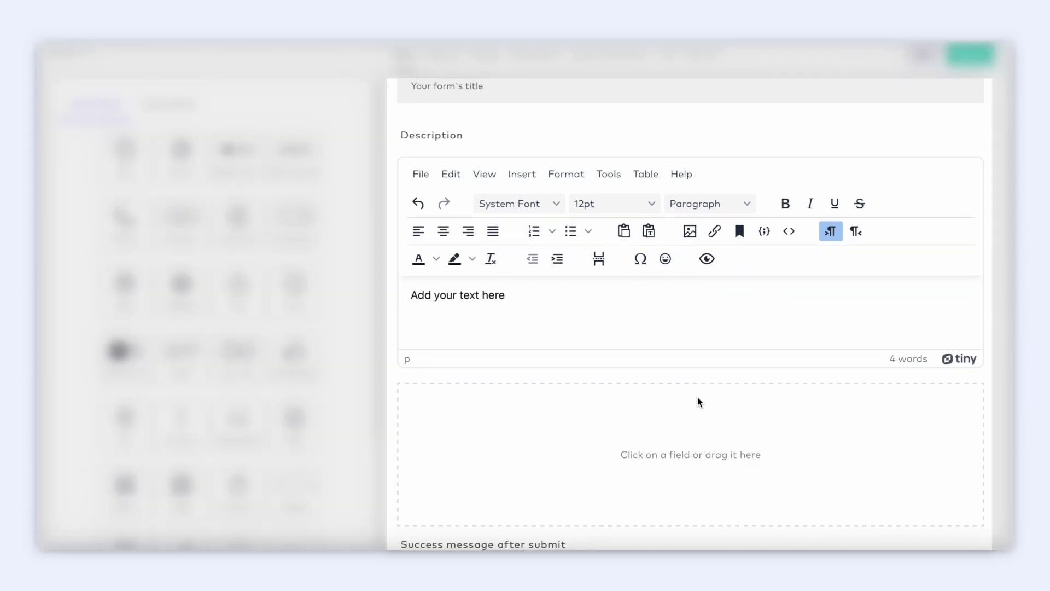
scroll(698, 399, down, 3)
scroll(699, 404, down, 1)
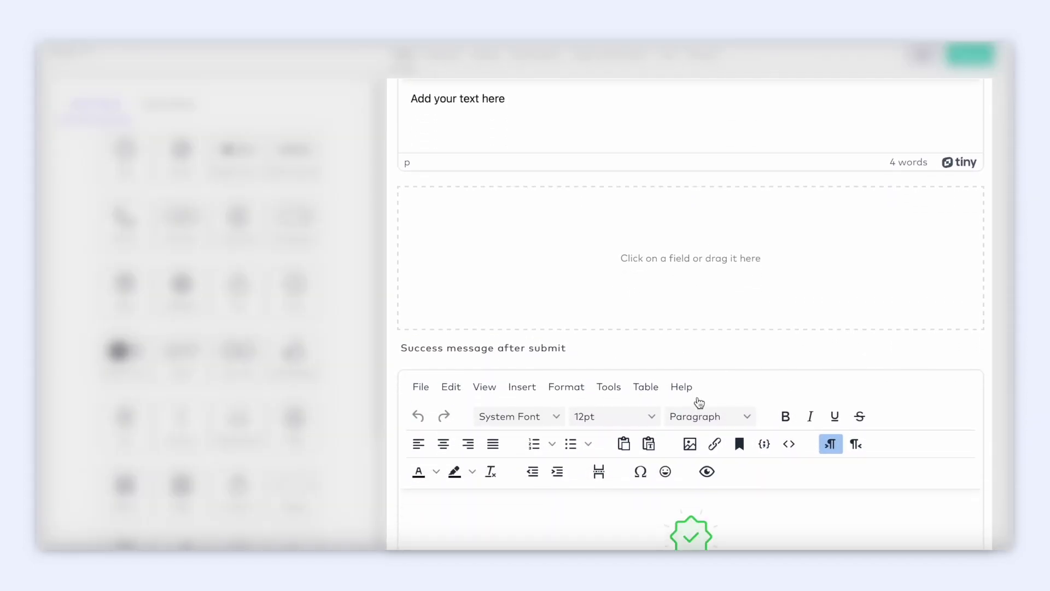
scroll(698, 400, down, 3)
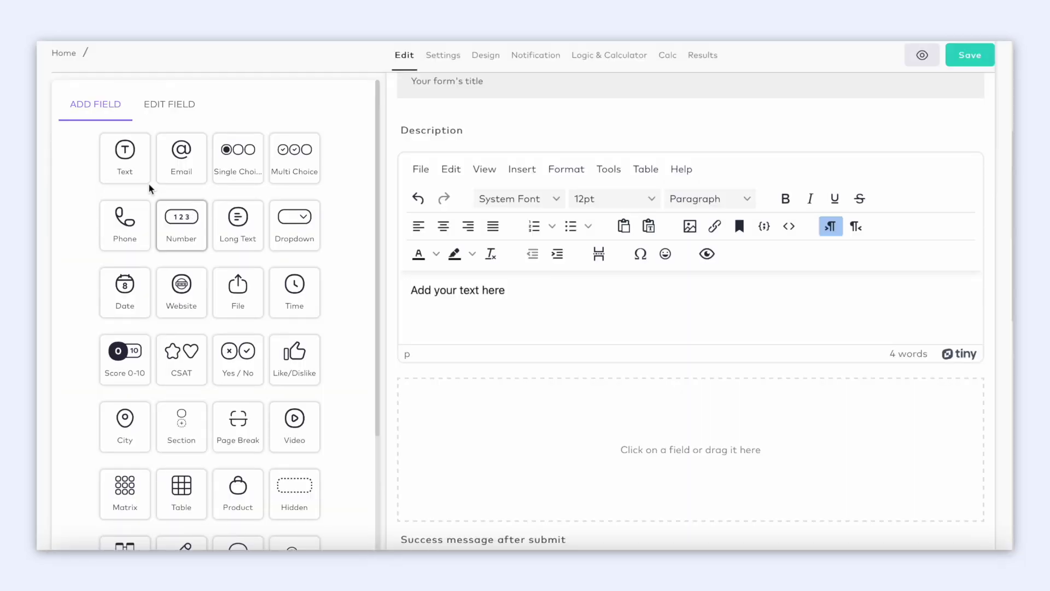
Drop a Text field into the form and name it 'Full name'.
drag(118, 162, 518, 444)
text(Ful)
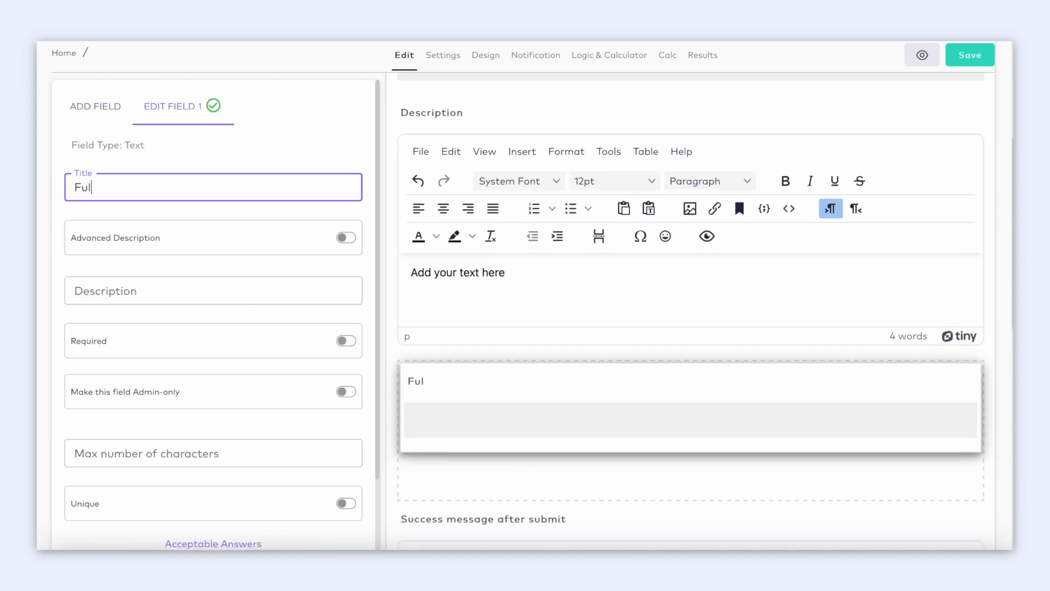
text(l name)
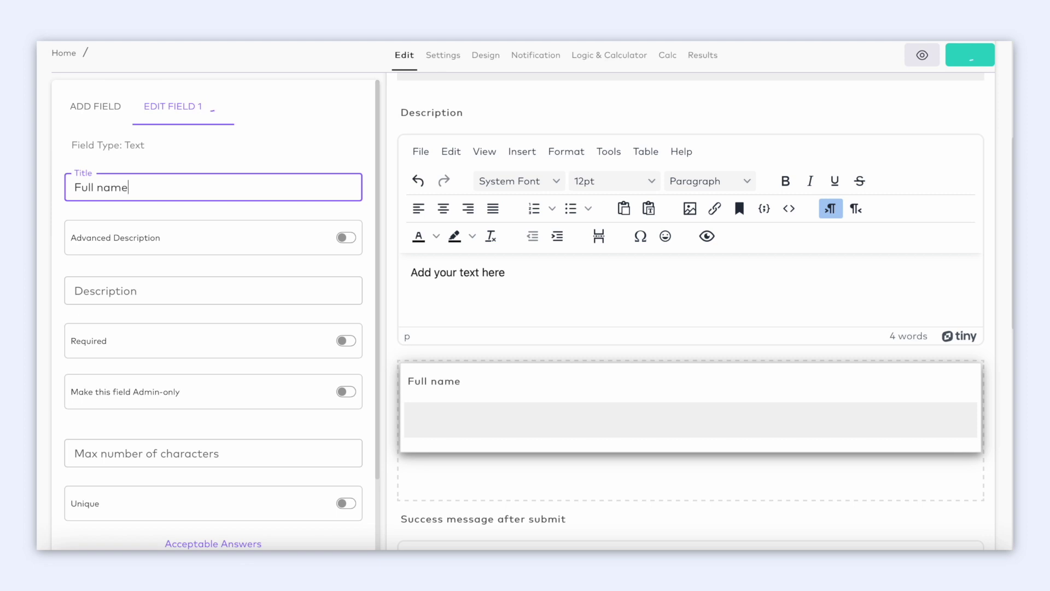
click(541, 332)
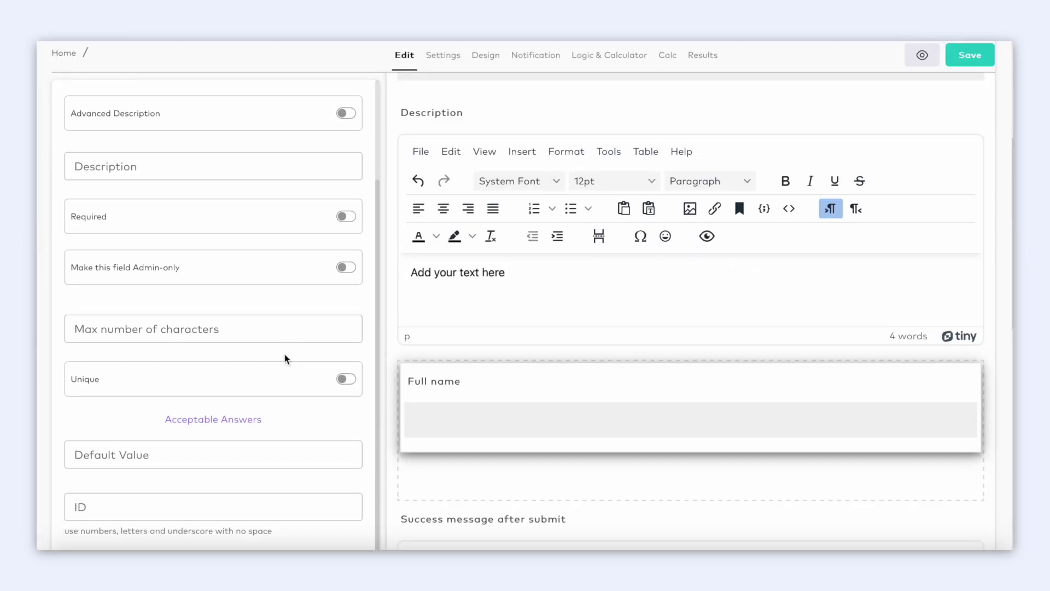
scroll(512, 496, down, 5)
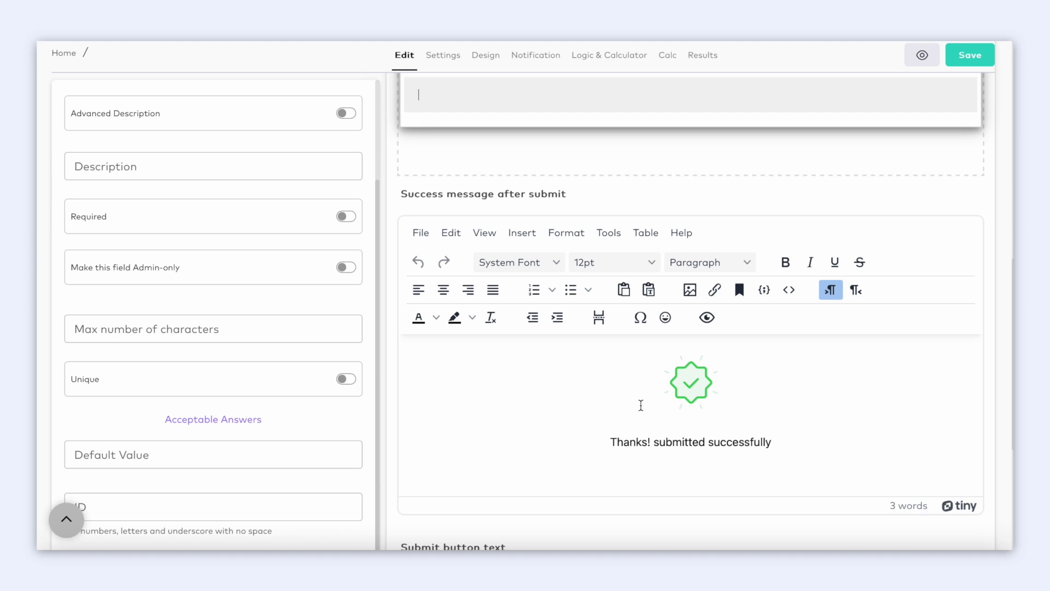
click(640, 403)
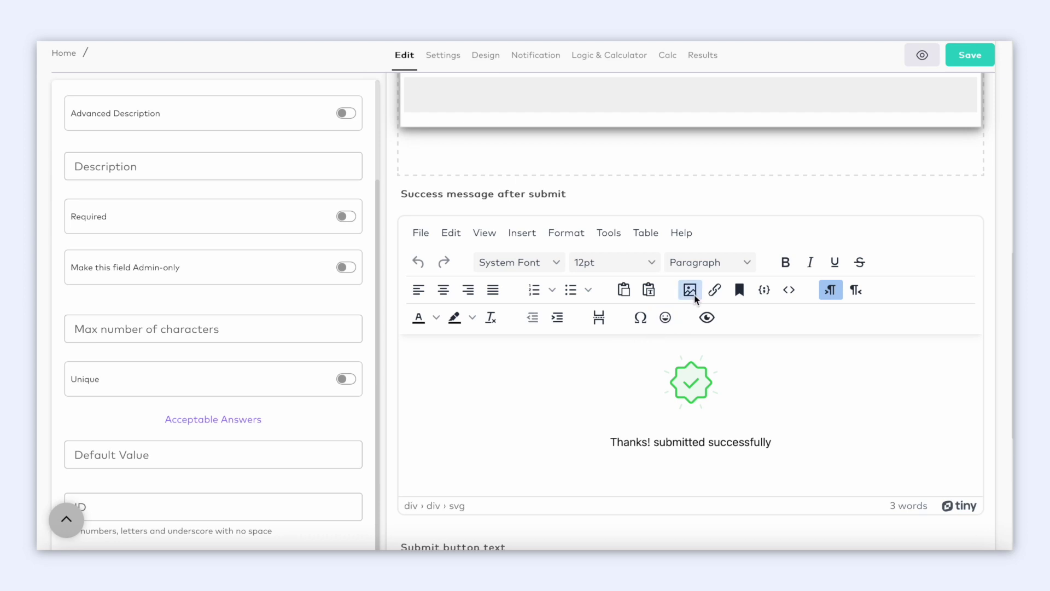
scroll(713, 298, down, 4)
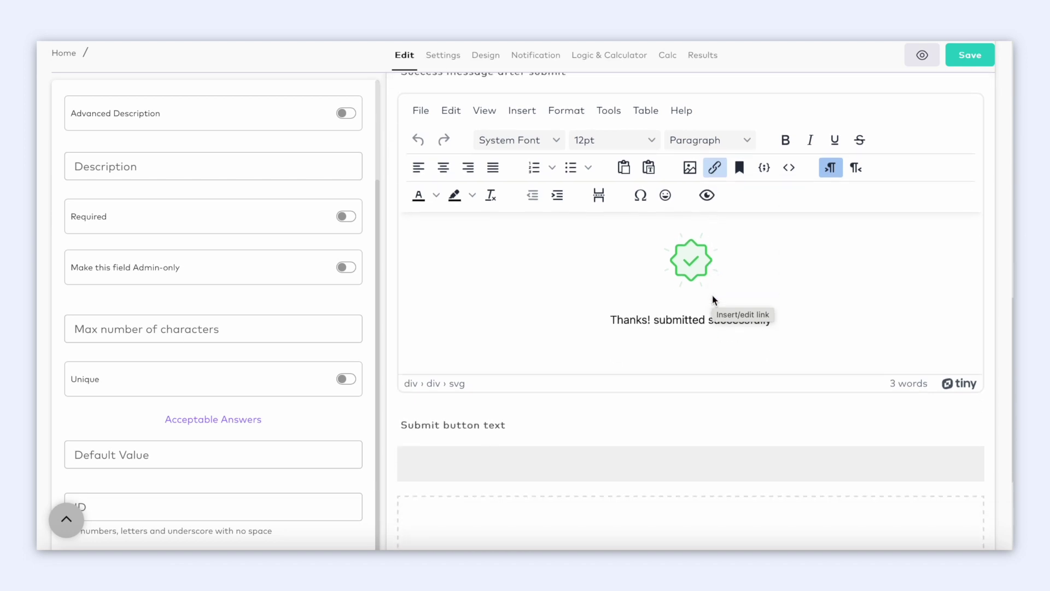
click(681, 347)
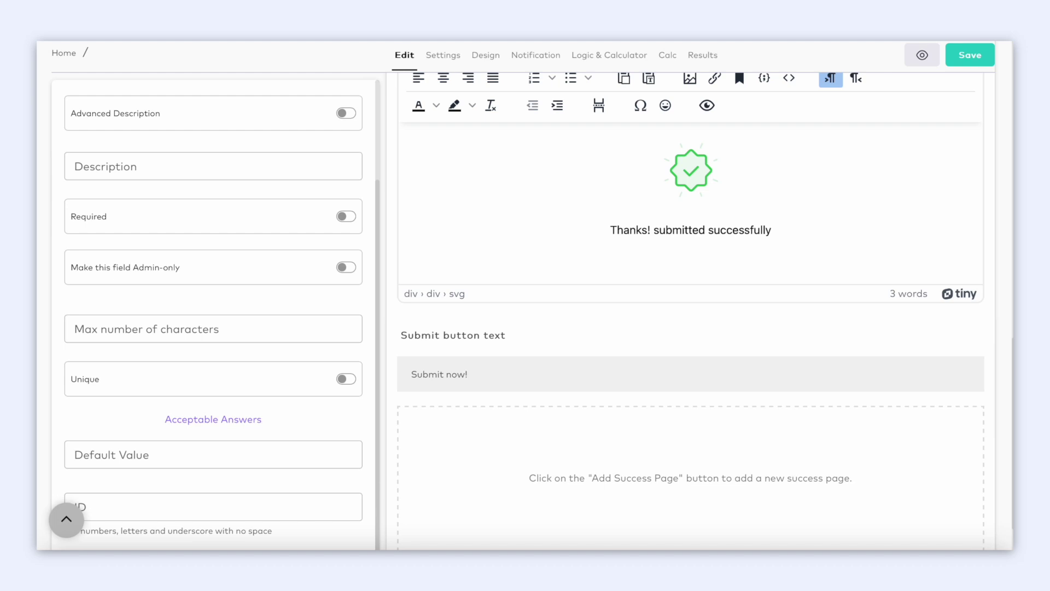
scroll(262, 142, up, 3)
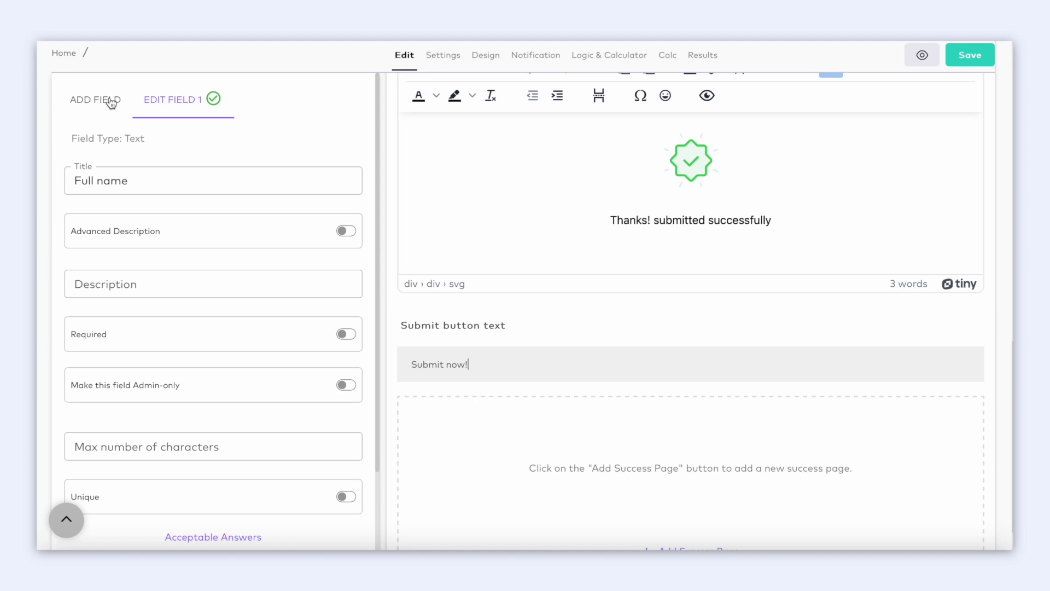
Add a Success Page and title it 'You failed'.
click(111, 103)
scroll(154, 221, down, 3)
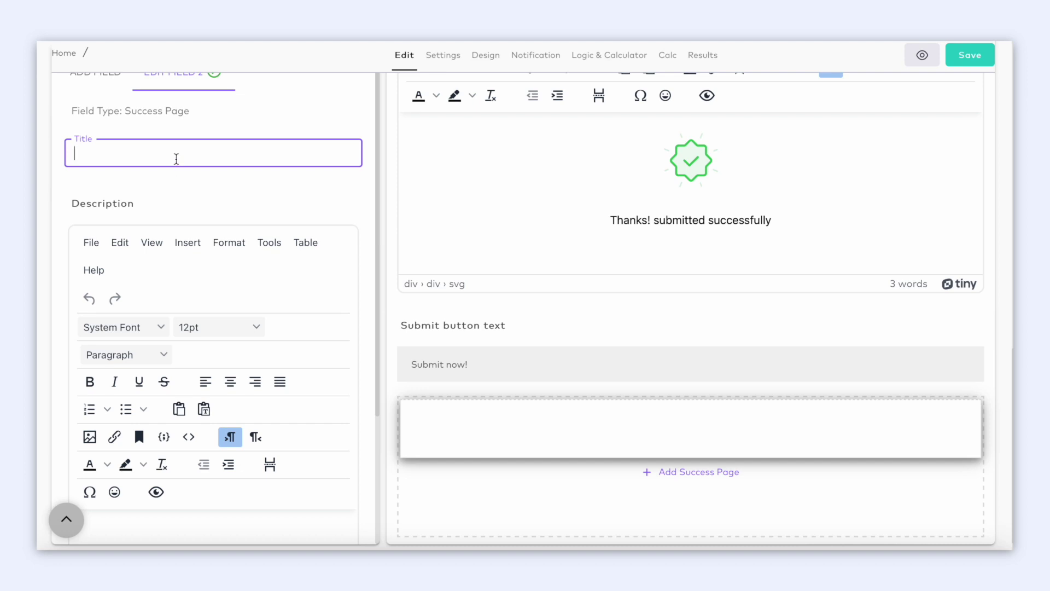
text(Y)
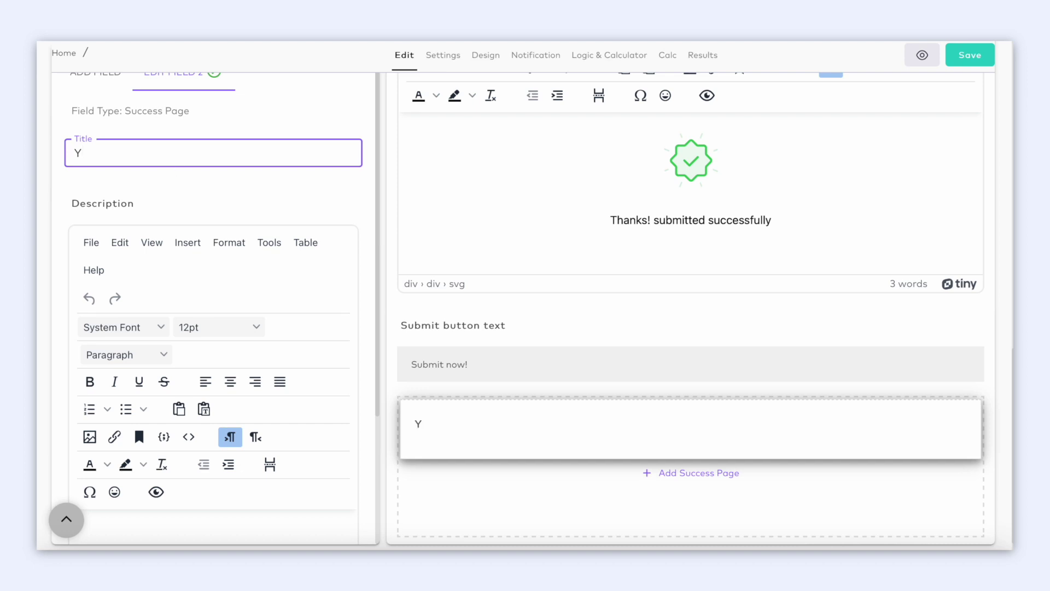
text(ou failed!)
click(101, 104)
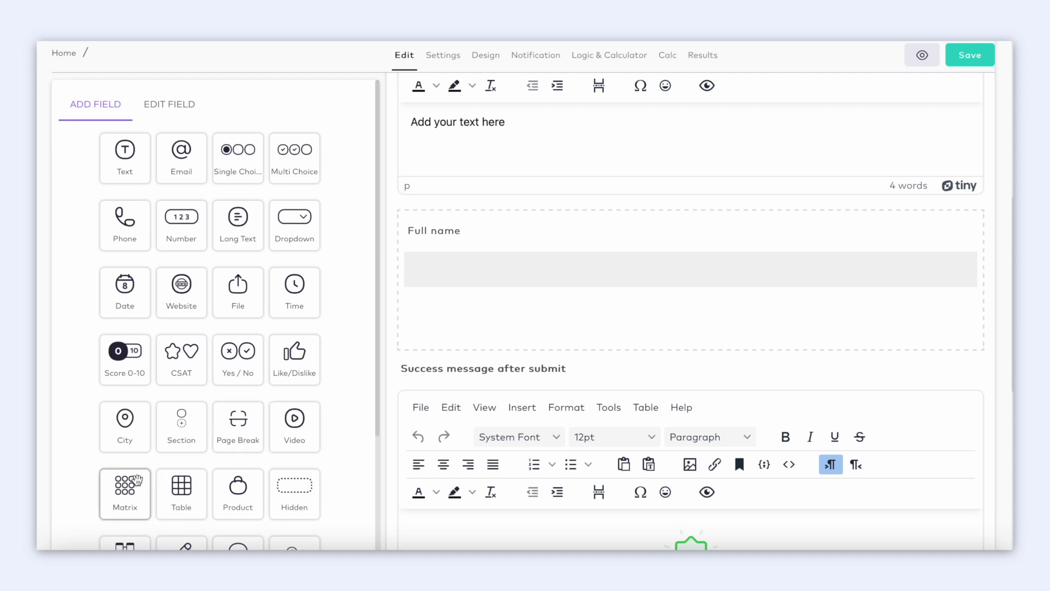
Add a satisfaction rating question and set its choice icons to colourful emoji faces.
scroll(137, 480, down, 2)
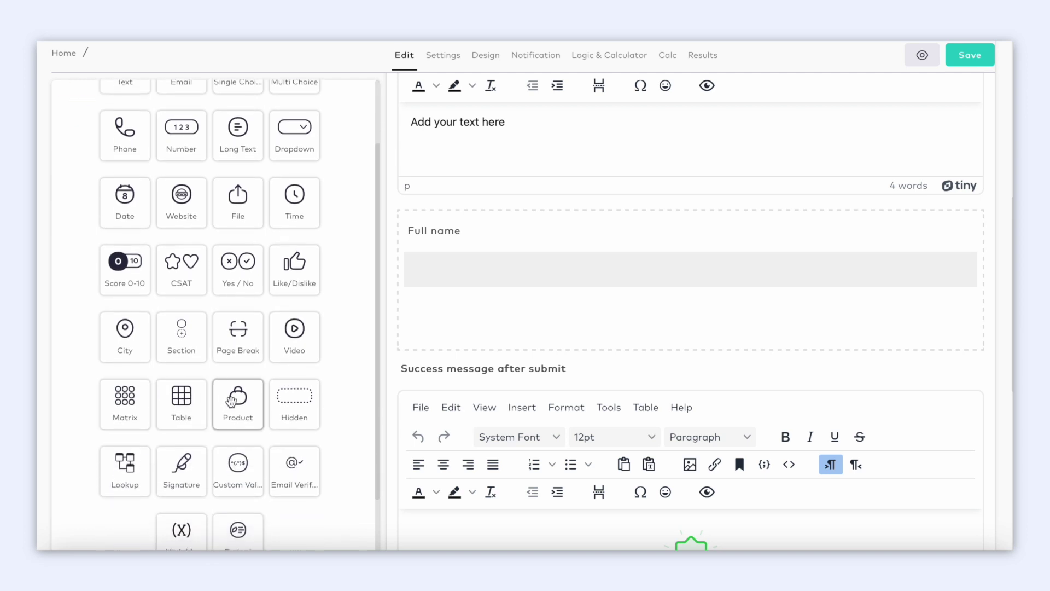
scroll(195, 459, down, 2)
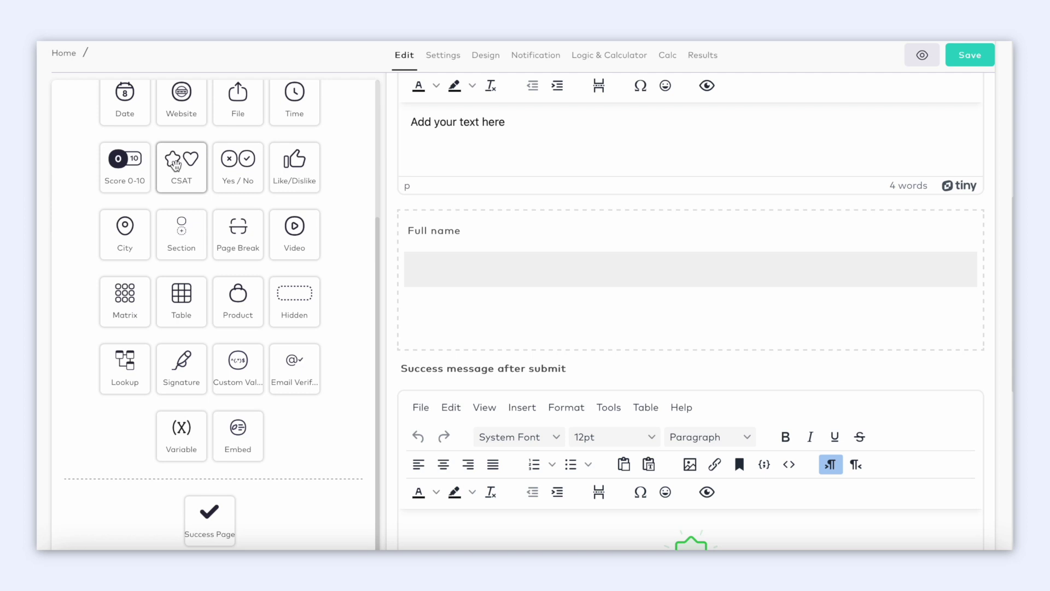
click(175, 164)
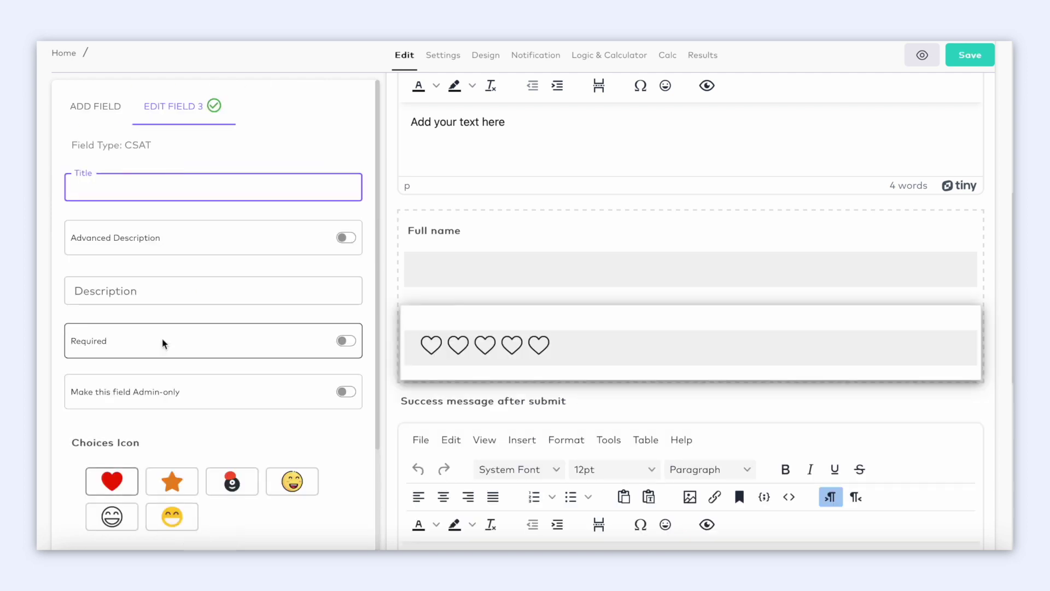
scroll(162, 343, down, 2)
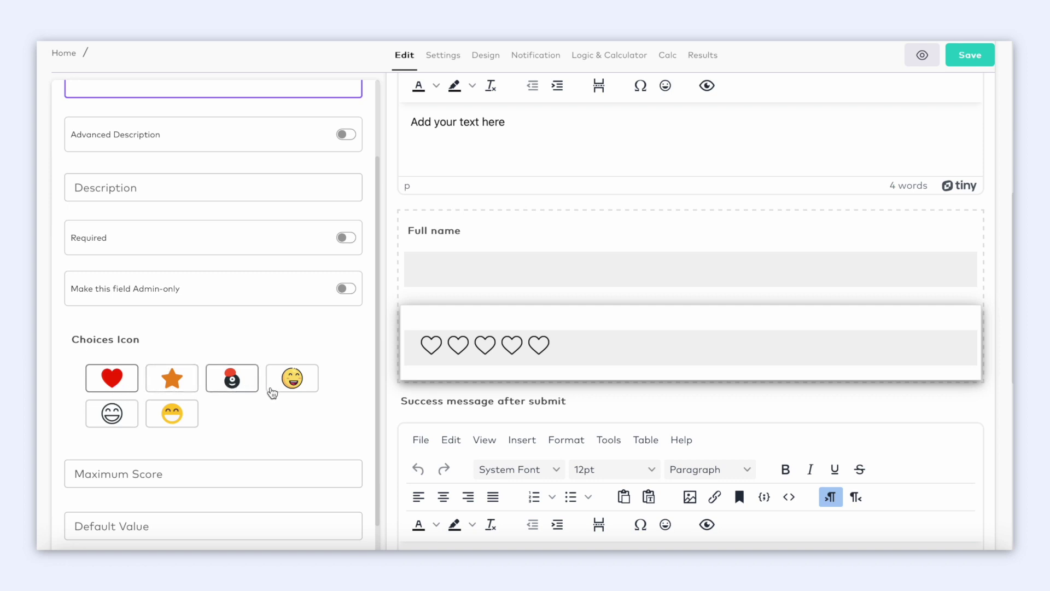
click(174, 411)
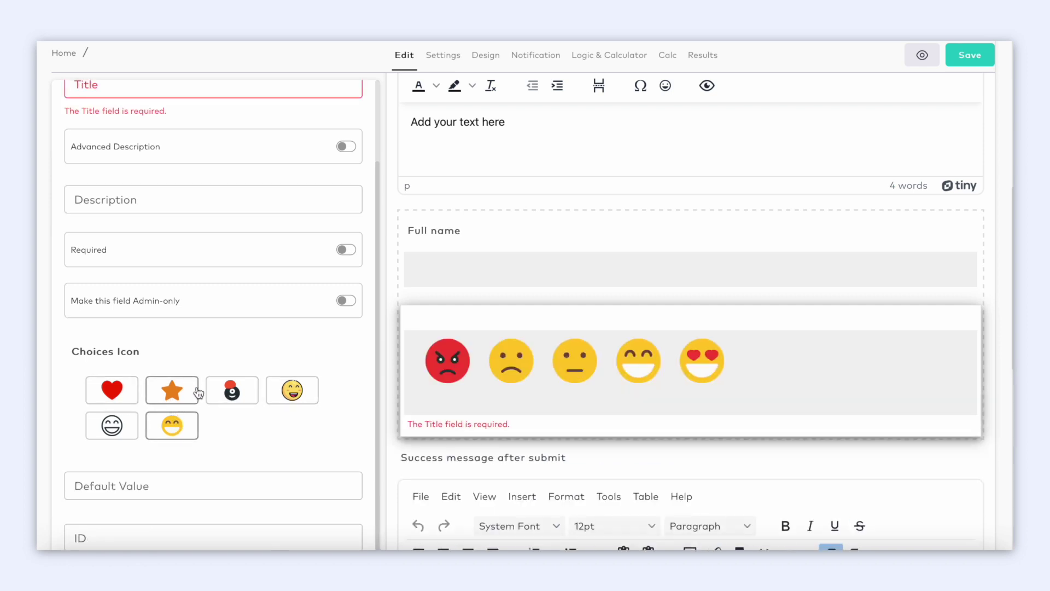
click(192, 392)
click(225, 394)
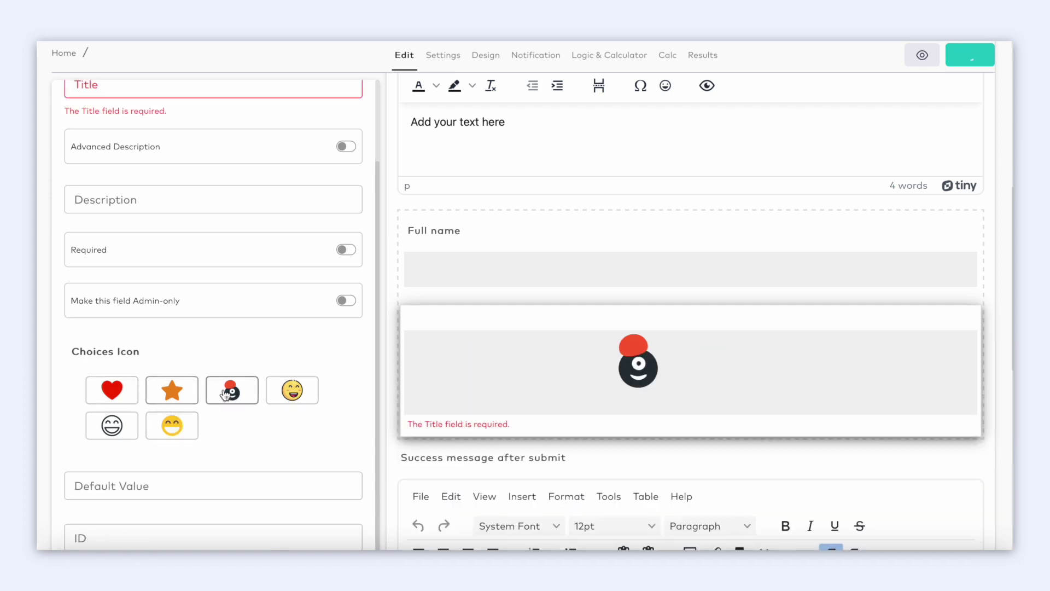
click(292, 391)
Add a 0–10 score field beneath the satisfaction question.
scroll(229, 312, up, 3)
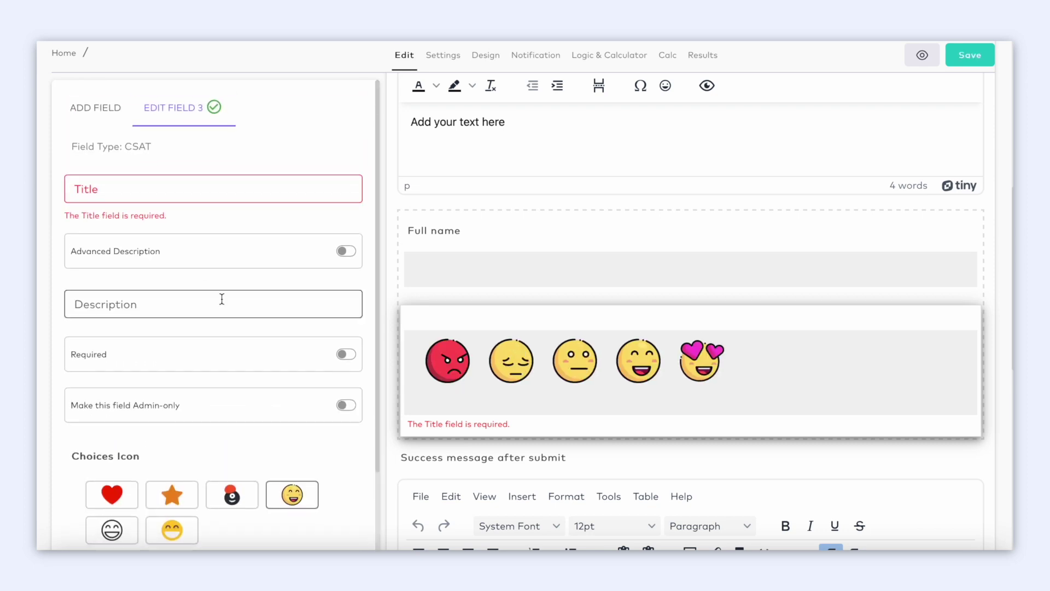
click(119, 115)
scroll(175, 284, down, 2)
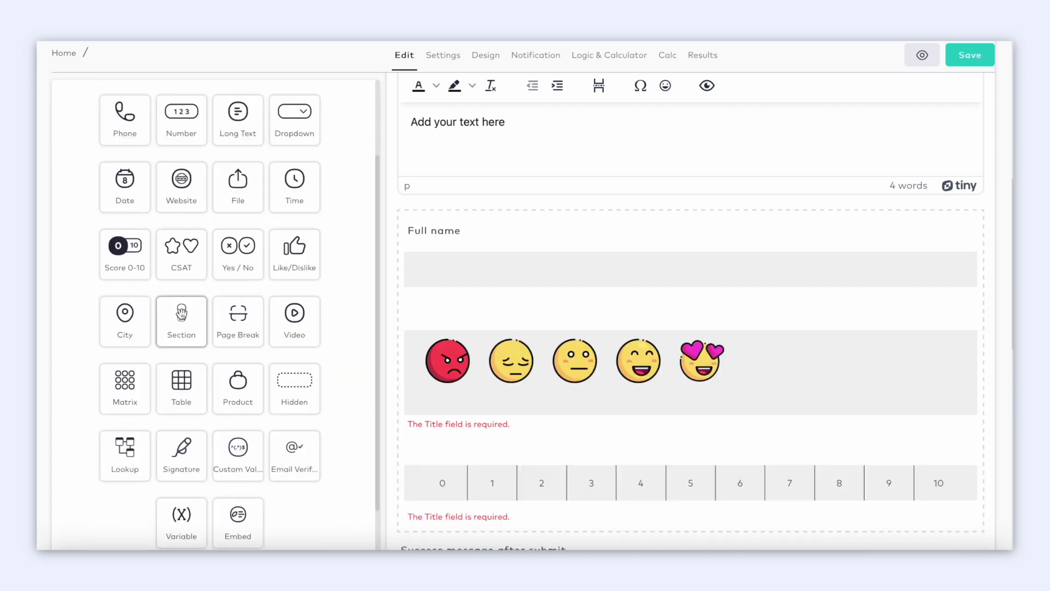
click(179, 308)
Try the Section block by editing its description text.
scroll(180, 309, down, 2)
click(169, 359)
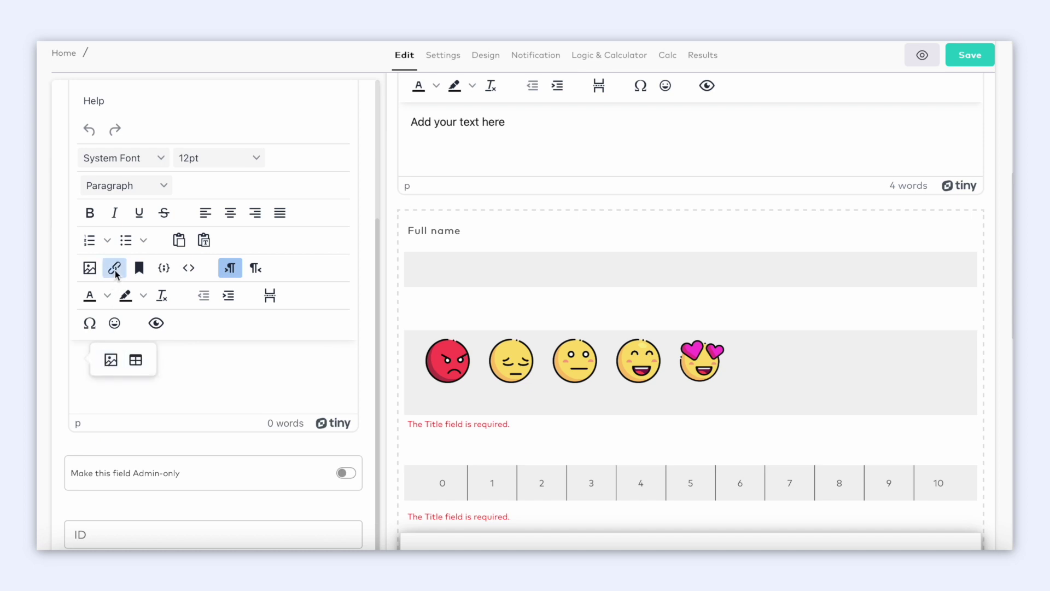
scroll(115, 273, up, 5)
click(129, 105)
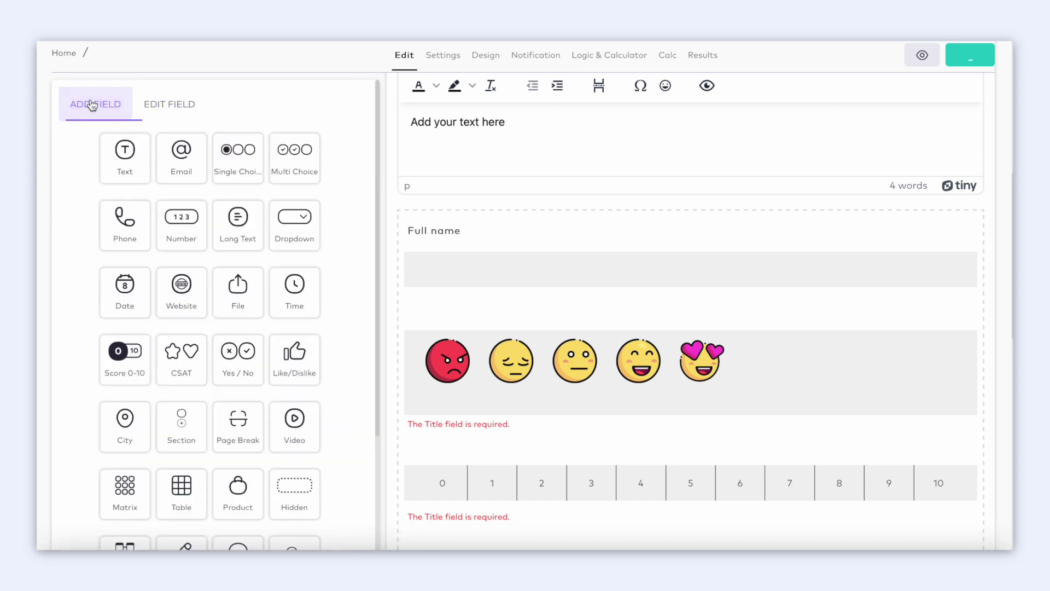
scroll(79, 356, down, 2)
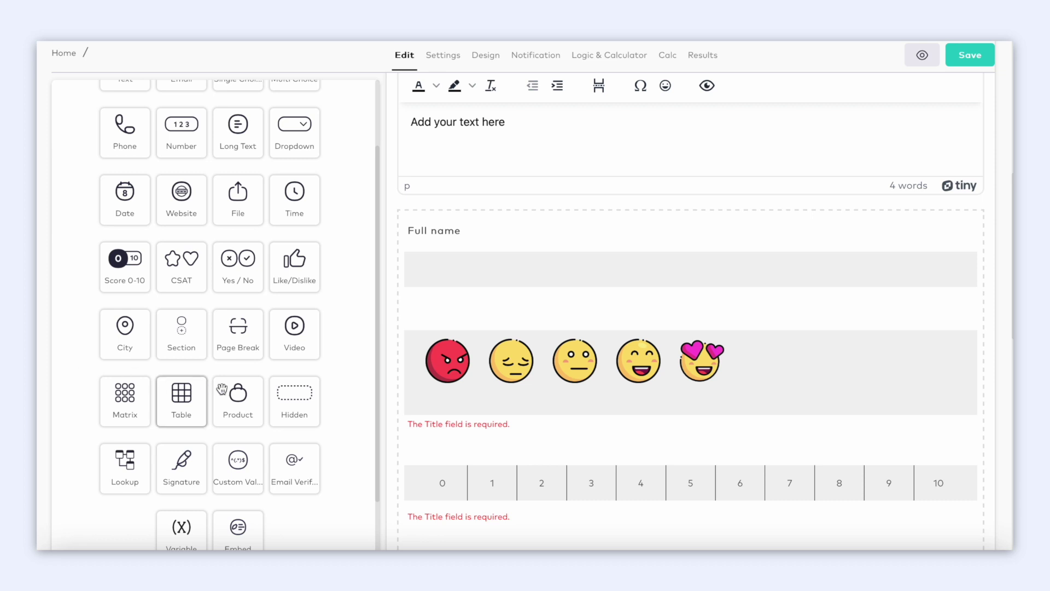
Inspect Hidden and Variable fields, then discard the blank field.
click(288, 400)
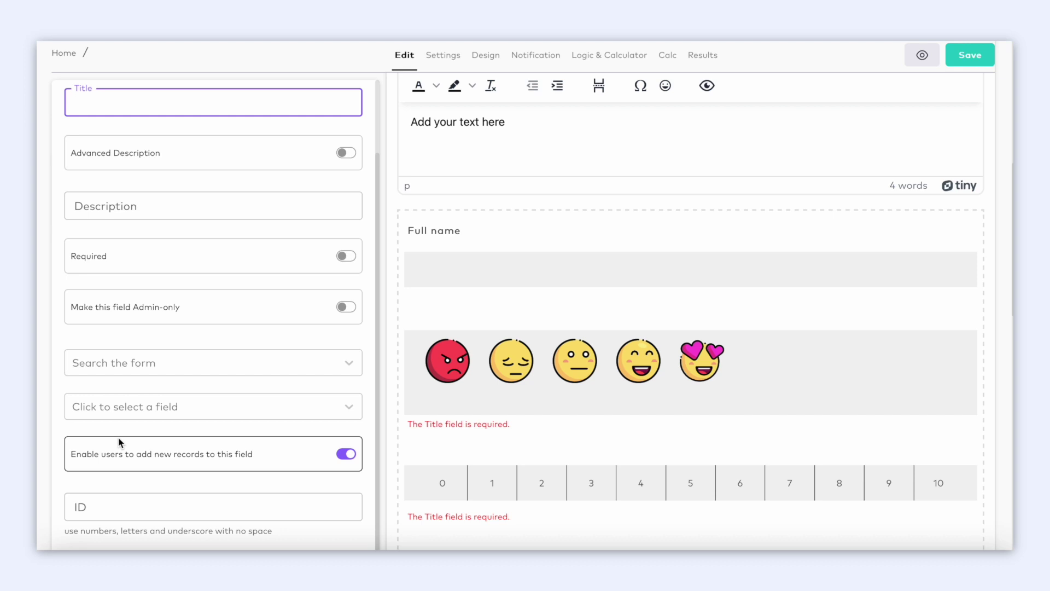
scroll(202, 271, down, 1)
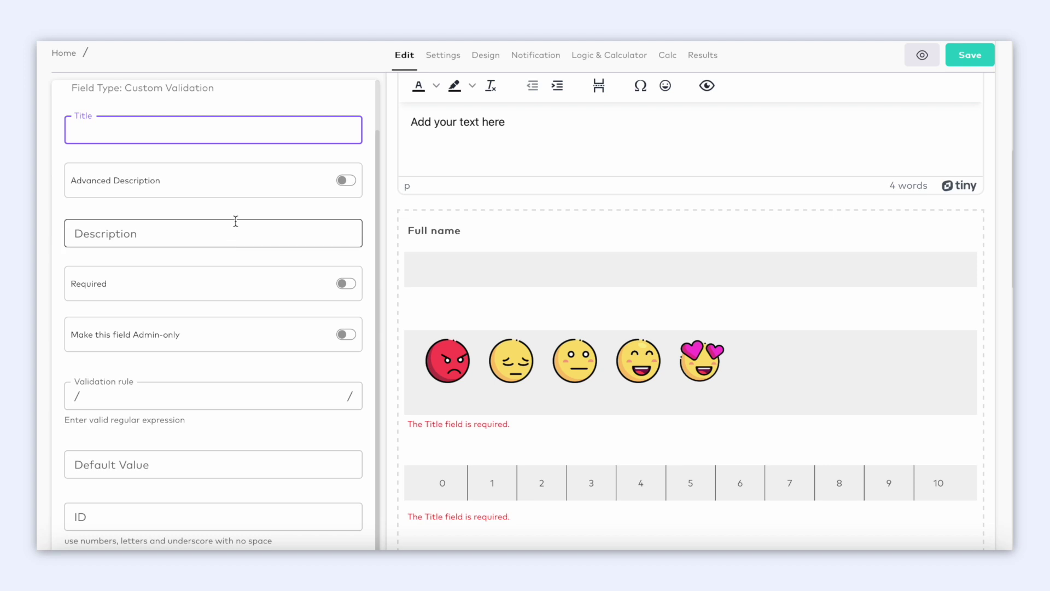
scroll(248, 178, down, 1)
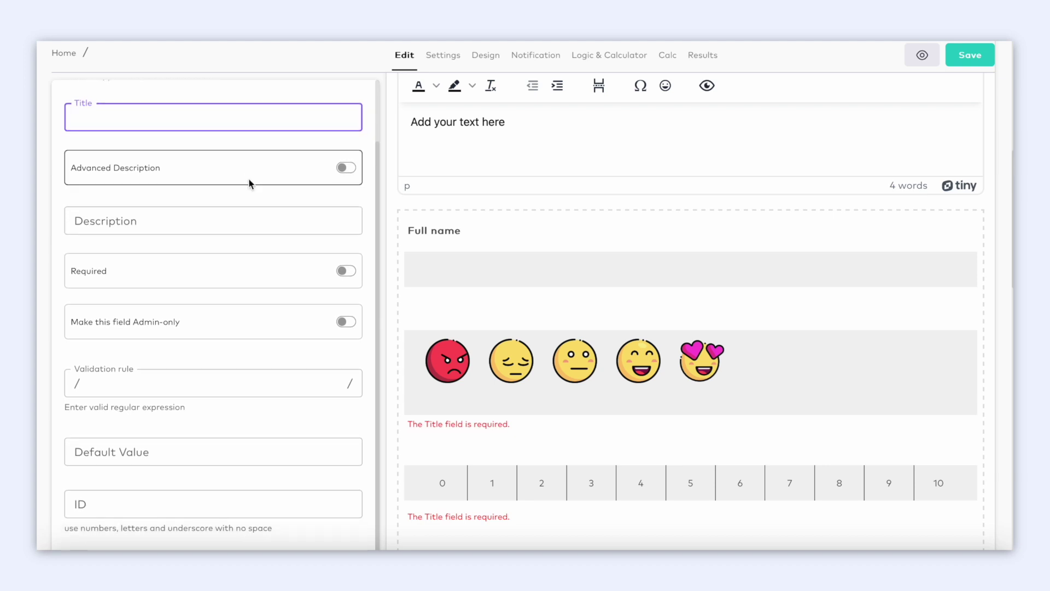
scroll(248, 178, up, 1)
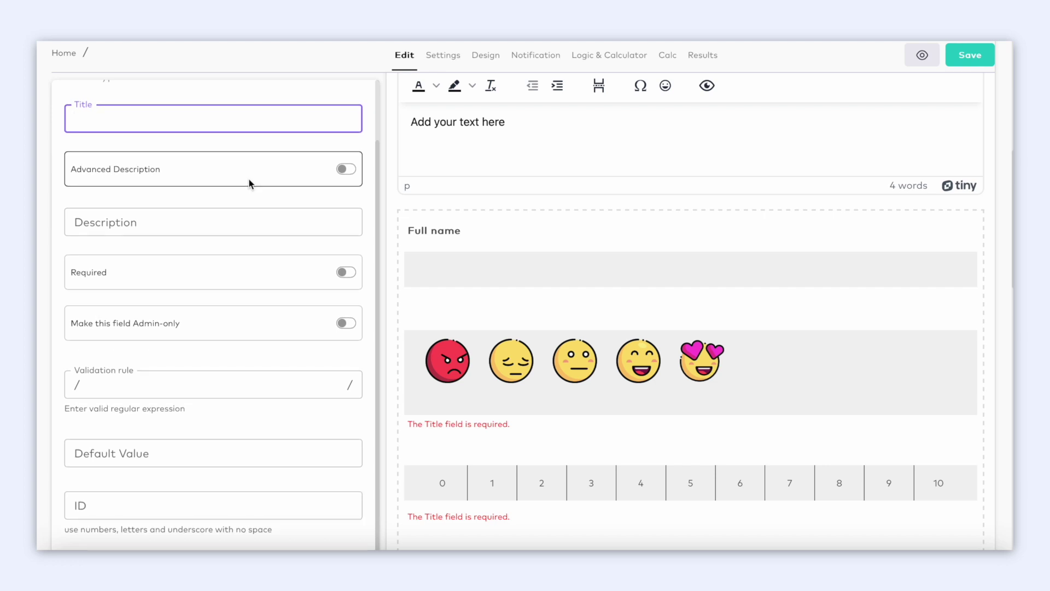
scroll(249, 180, up, 2)
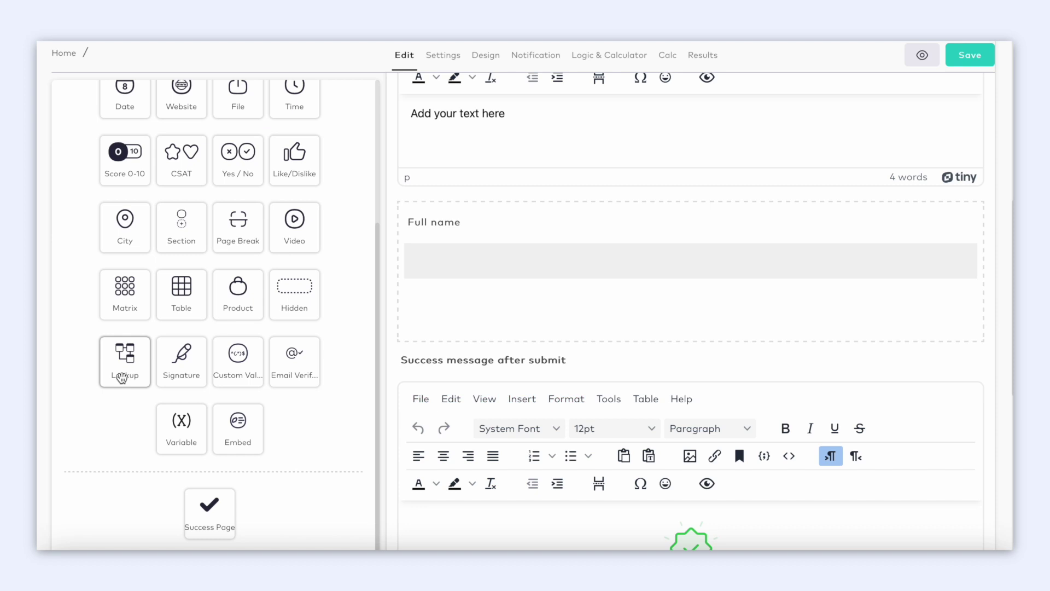
click(181, 427)
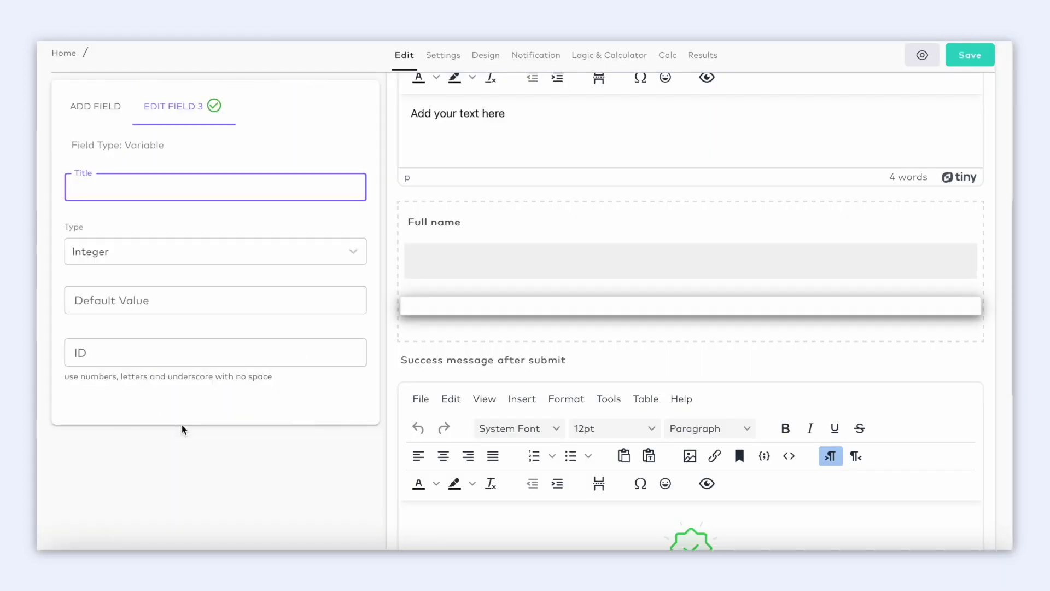
click(99, 107)
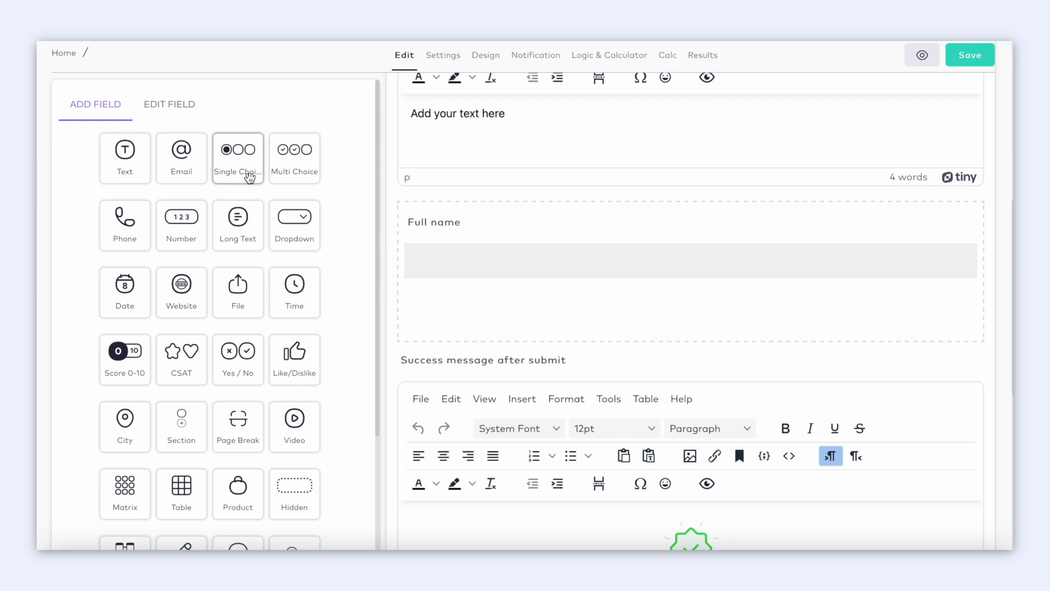
Add a Single Choice question titled 'Welcome! What do you want to learn more about?'.
drag(245, 168, 490, 320)
text(Welcom)
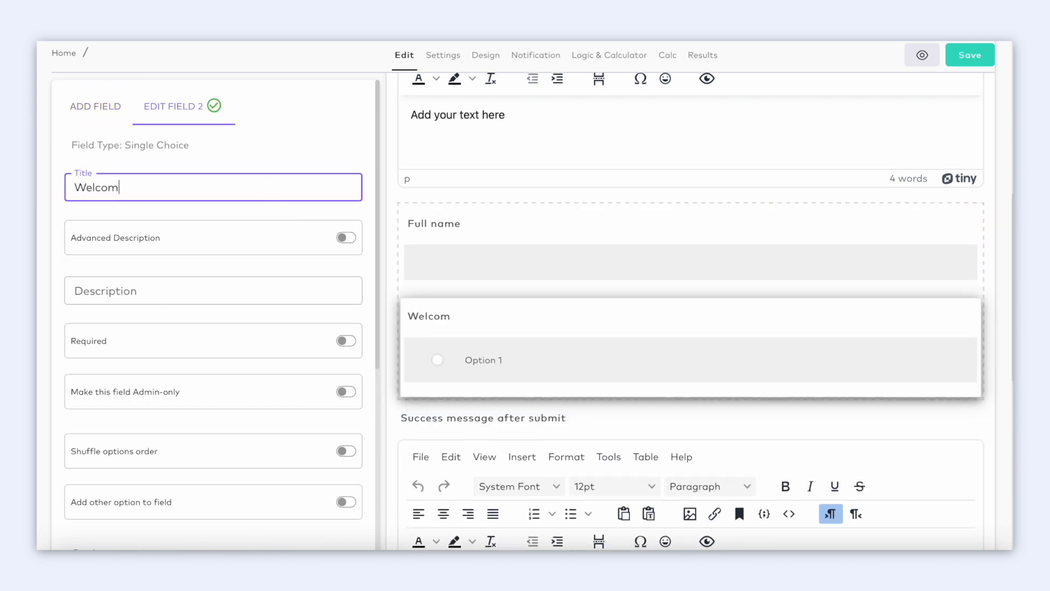
text(e! What do you want to learn more about?)
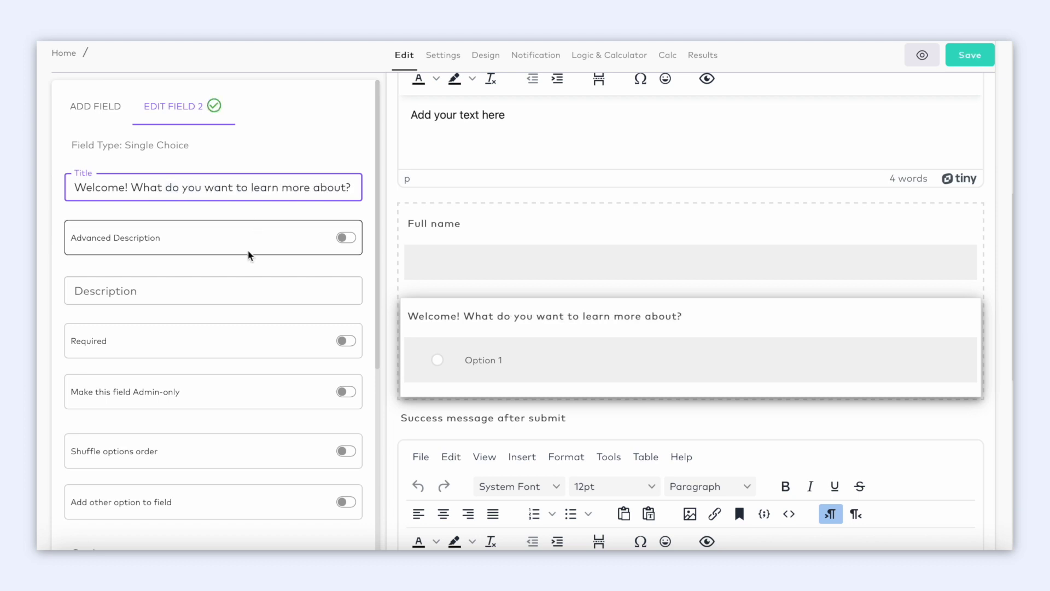
scroll(247, 284, down, 5)
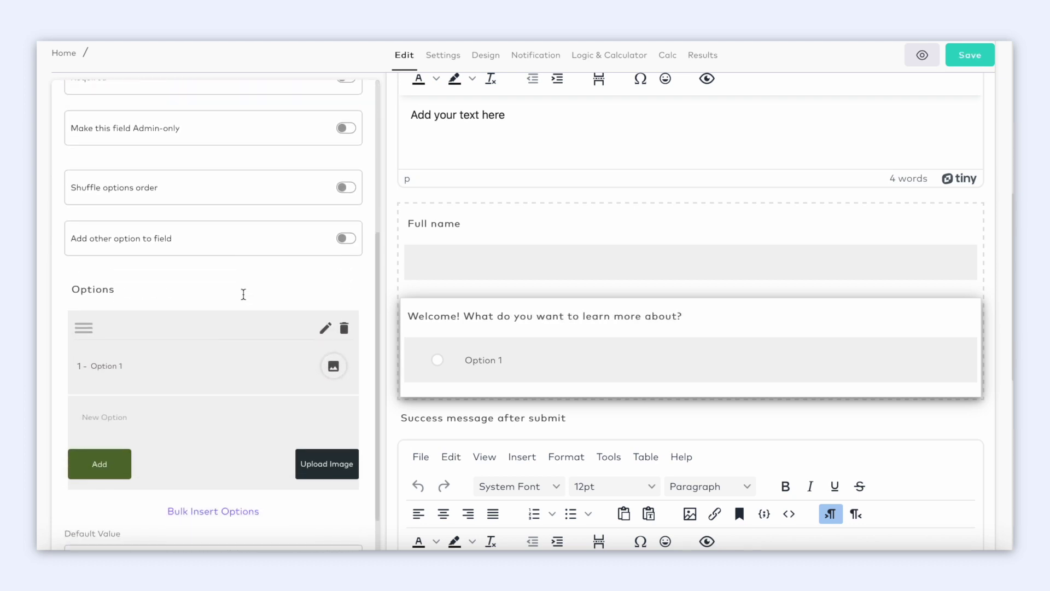
Set its options to Services, Pricing and Ask a question.
click(326, 297)
key(BackSpace)
key(BackSpace)
key(BackSpace)
key(BackSpace)
key(BackSpace)
key(BackSpace)
key(BackSpace)
key(BackSpace)
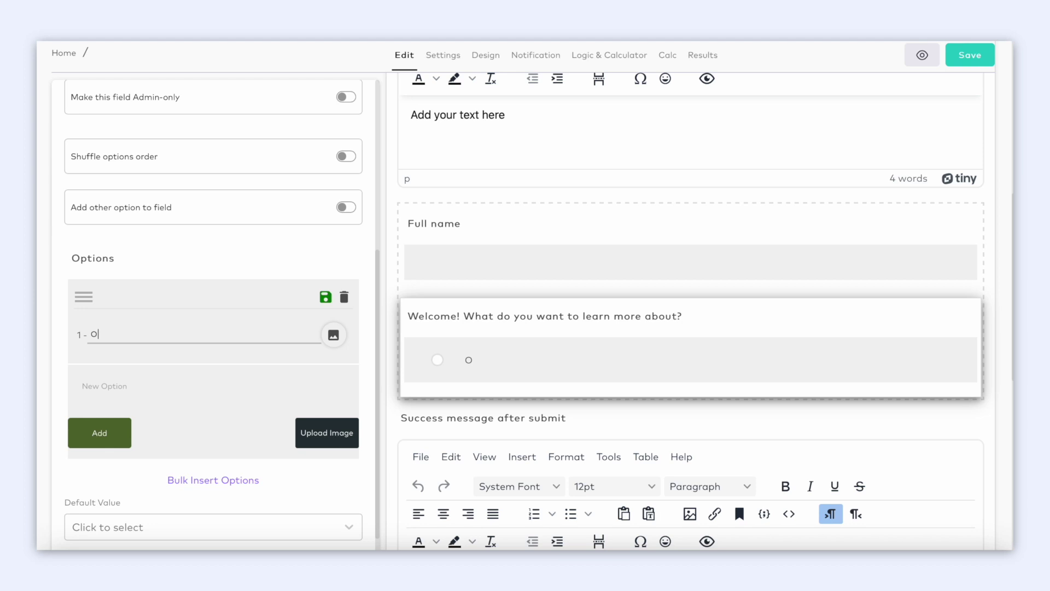
text(Services)
click(96, 387)
text(Pricing)
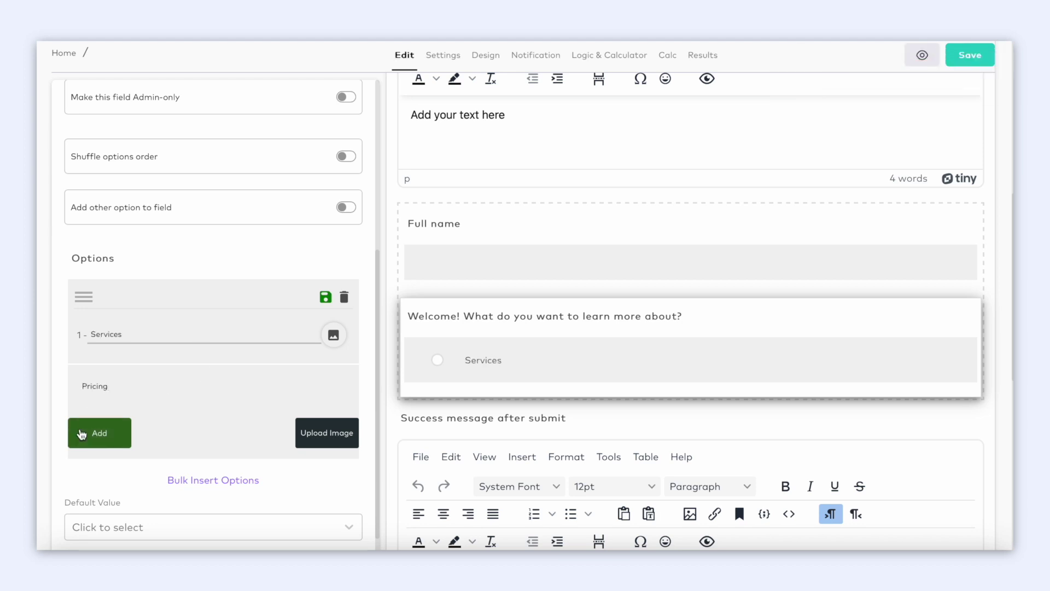
click(99, 433)
click(127, 463)
text(Ask a question)
click(99, 514)
scroll(166, 429, down, 1)
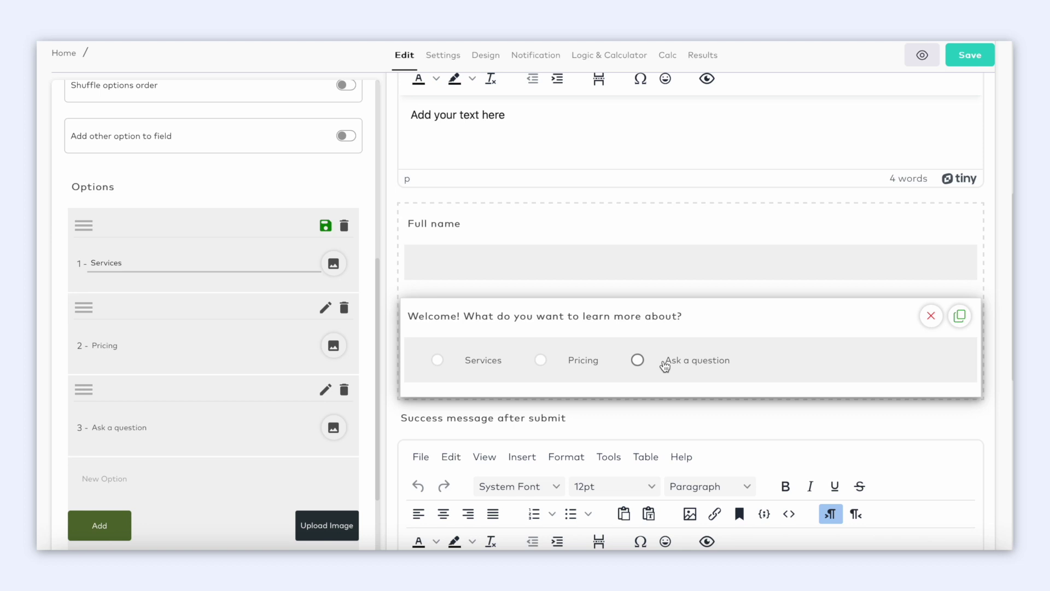
Drag the Welcome question above Full name and delete its duplicate copy.
click(518, 316)
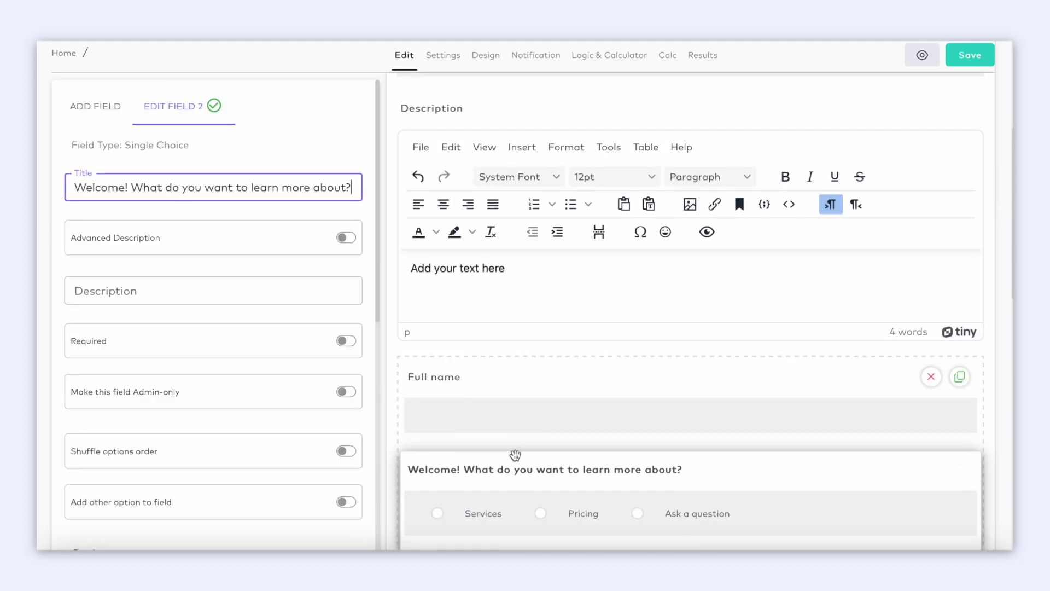
drag(518, 470, 518, 335)
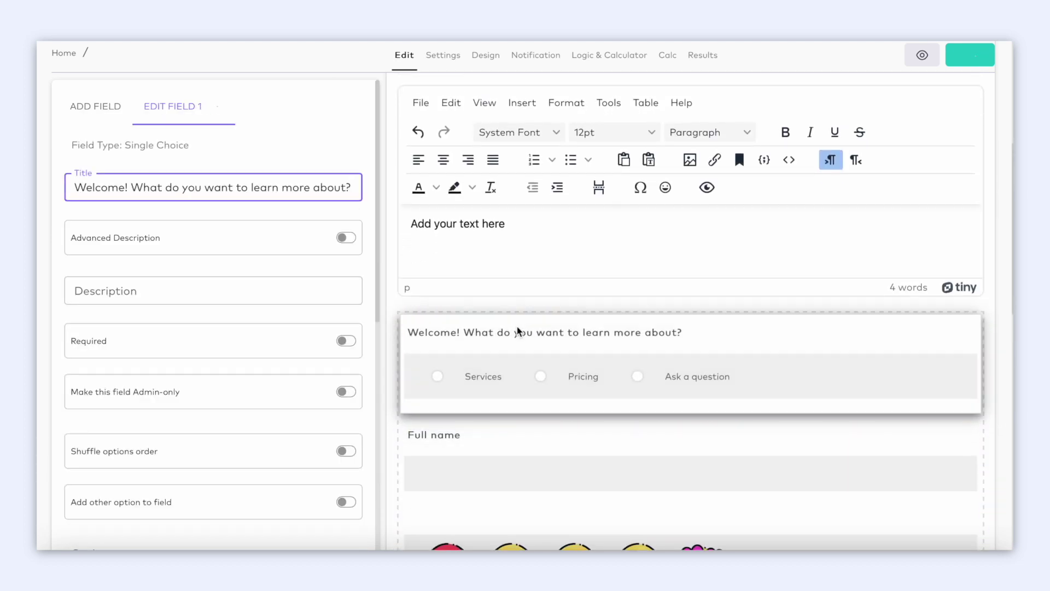
click(961, 352)
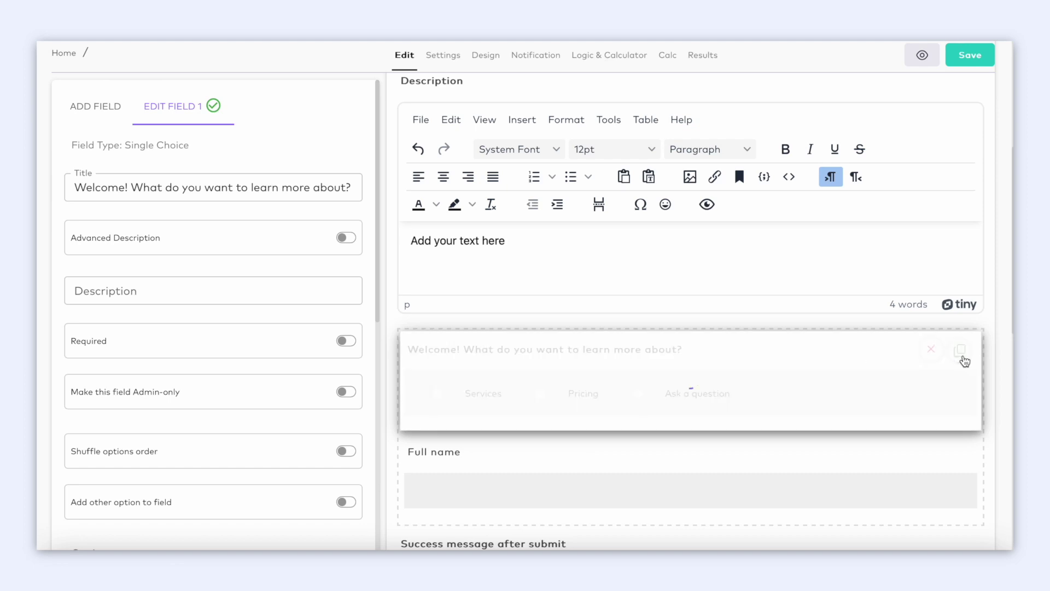
scroll(743, 415, down, 3)
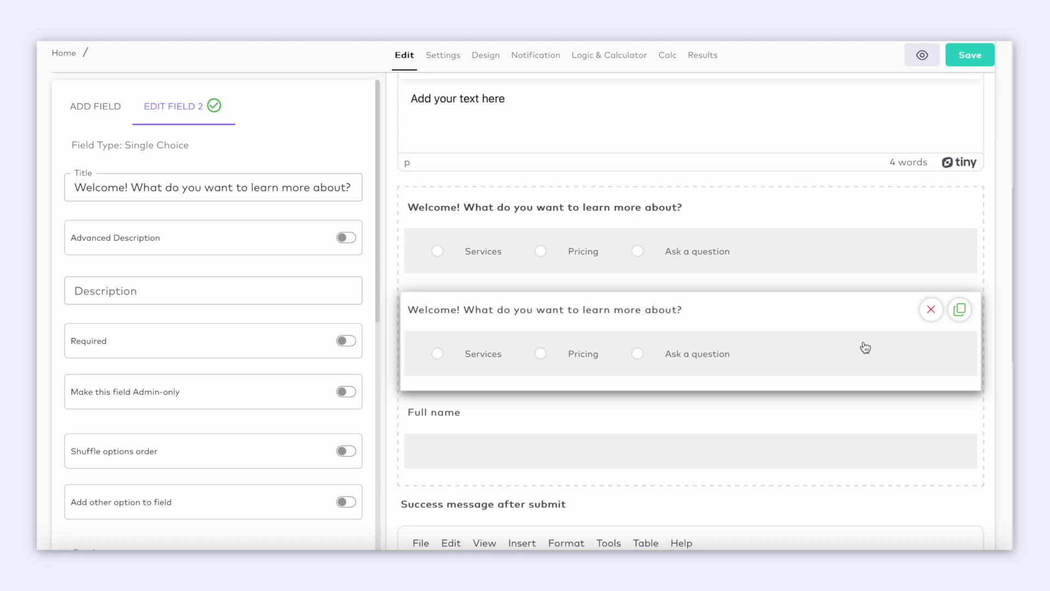
click(930, 316)
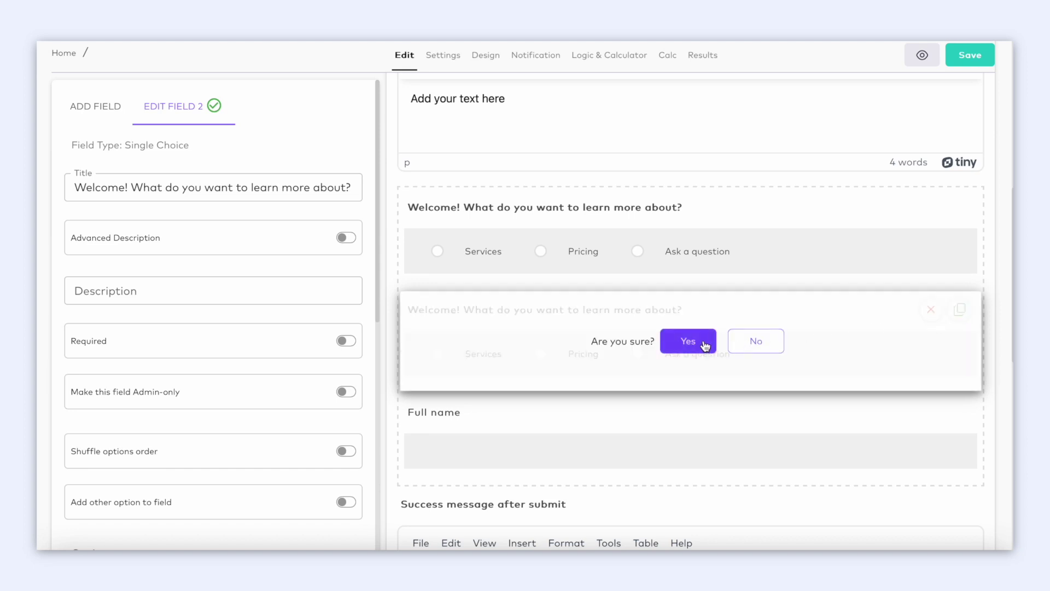
click(703, 345)
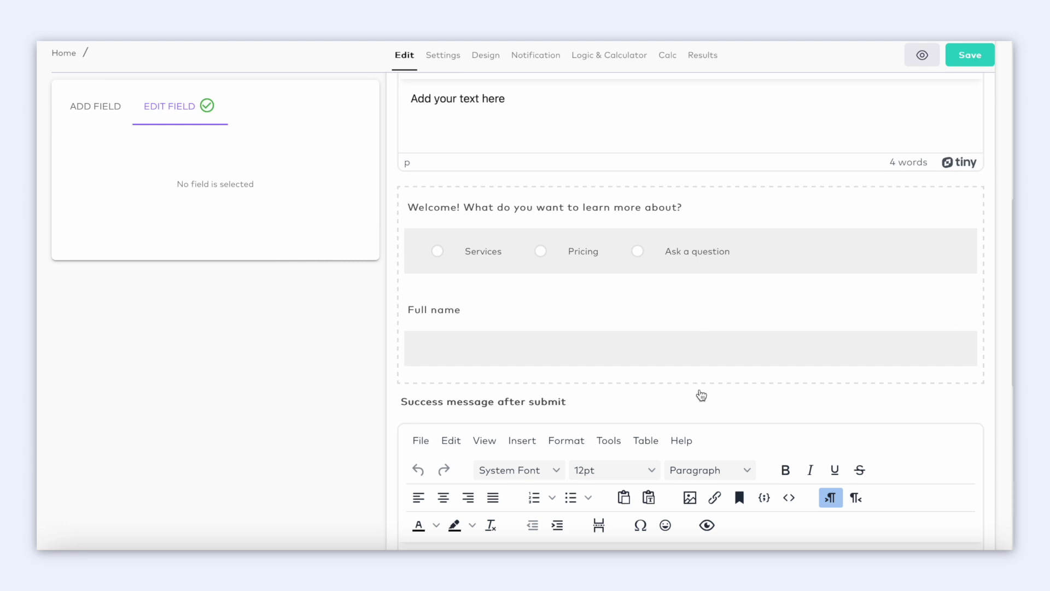
Add an if/else rule on the Welcome question triggered by the answer Pricing.
click(540, 251)
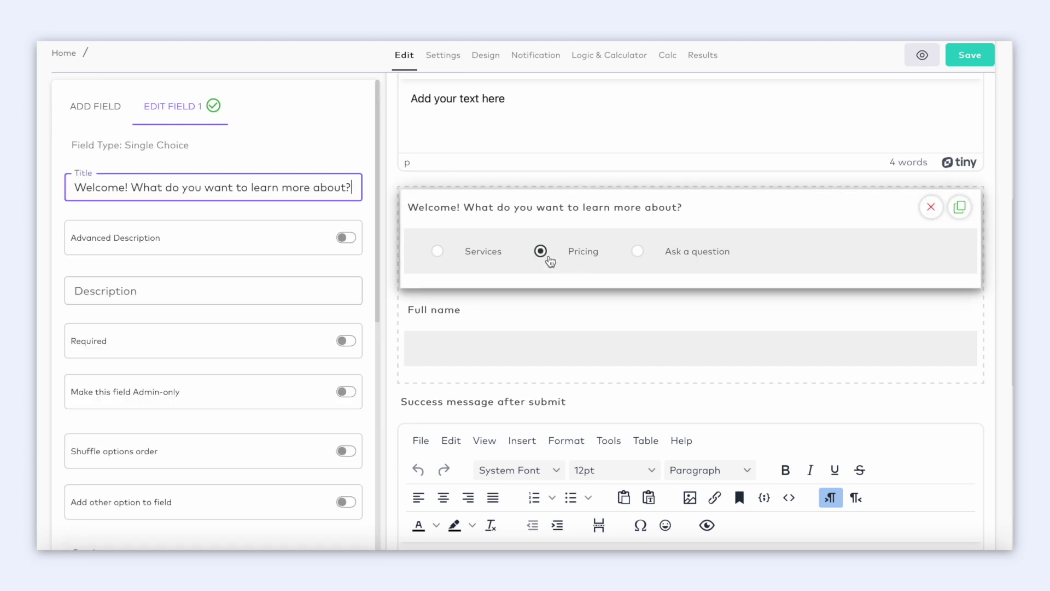
click(610, 55)
click(354, 152)
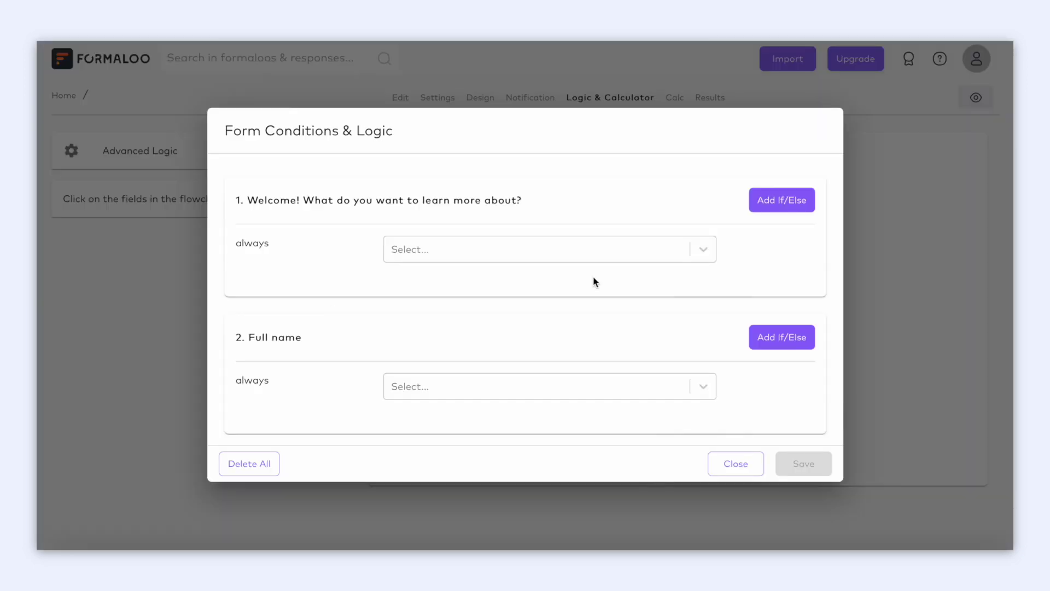
click(766, 204)
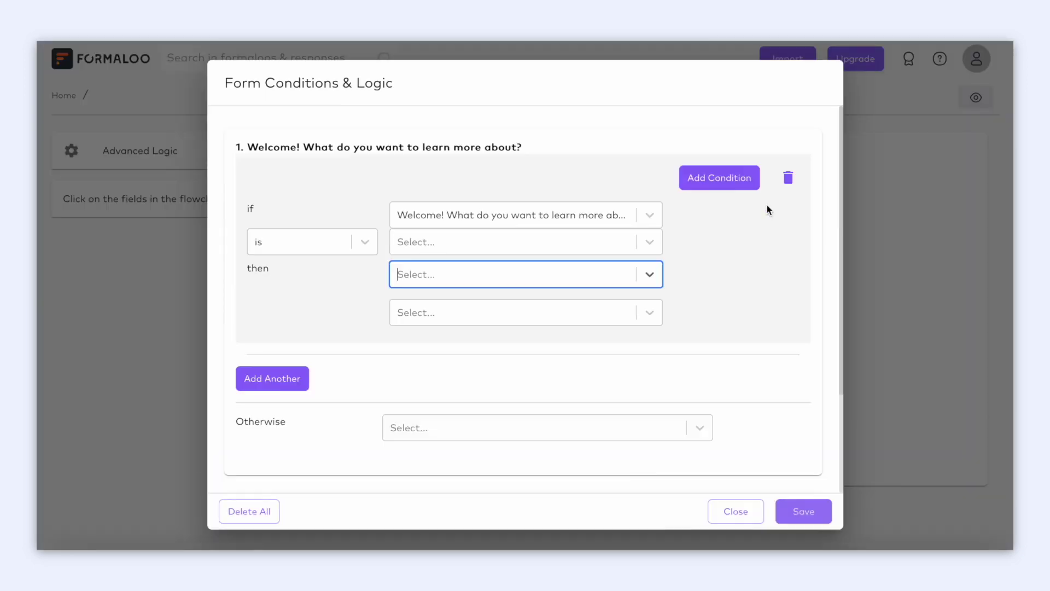
click(654, 249)
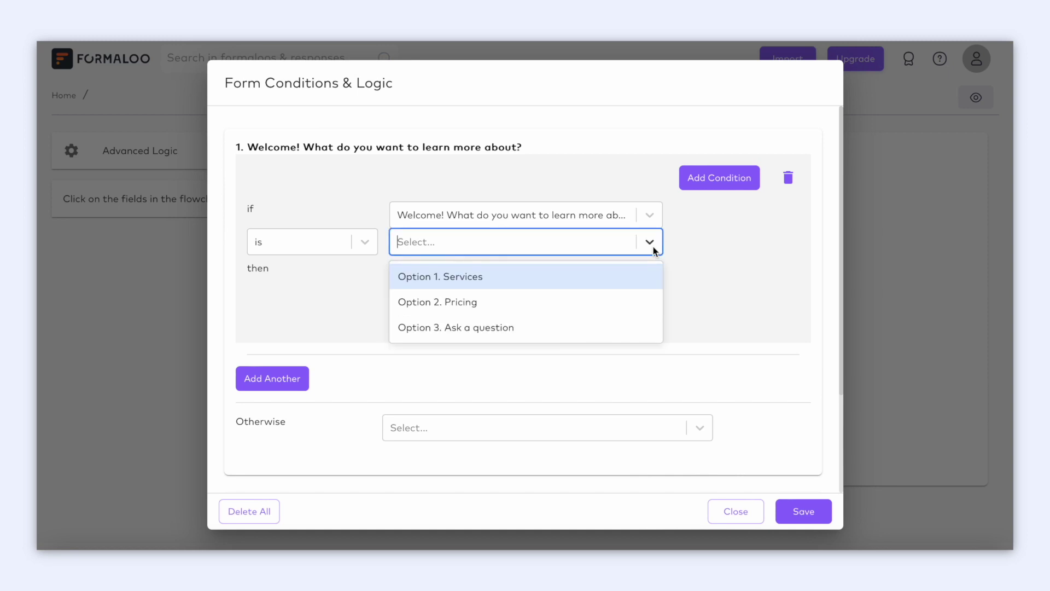
click(622, 301)
Make the rule send respondents to the 'You failed!' success page after submitting.
click(657, 283)
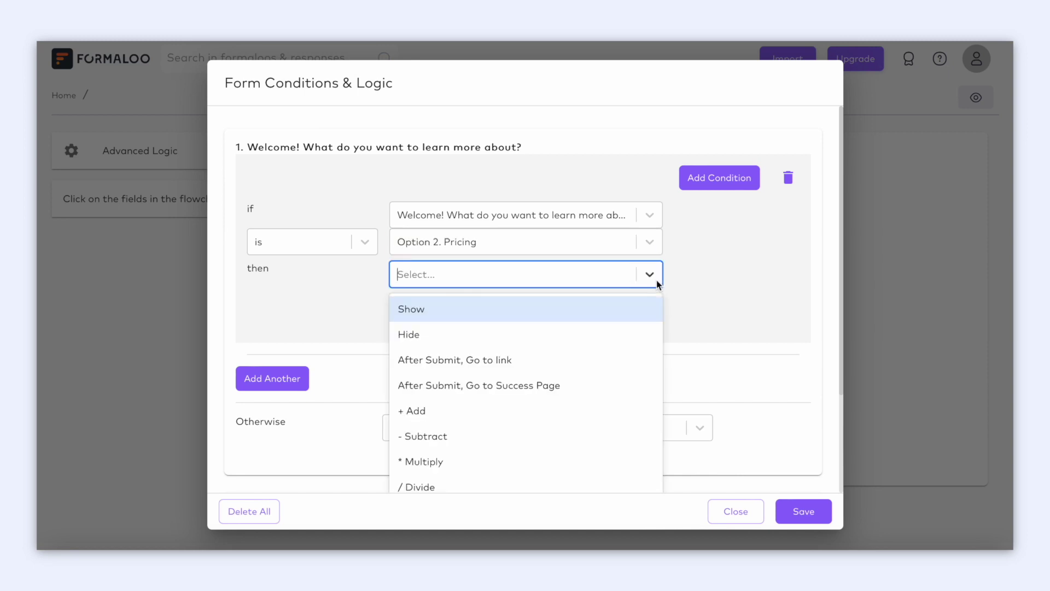
click(642, 312)
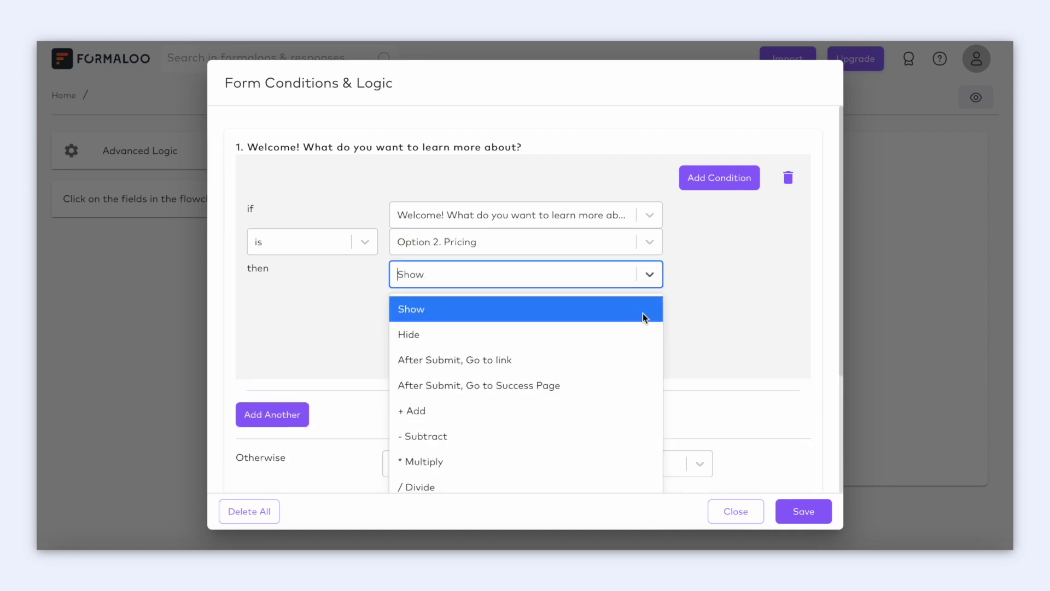
click(625, 380)
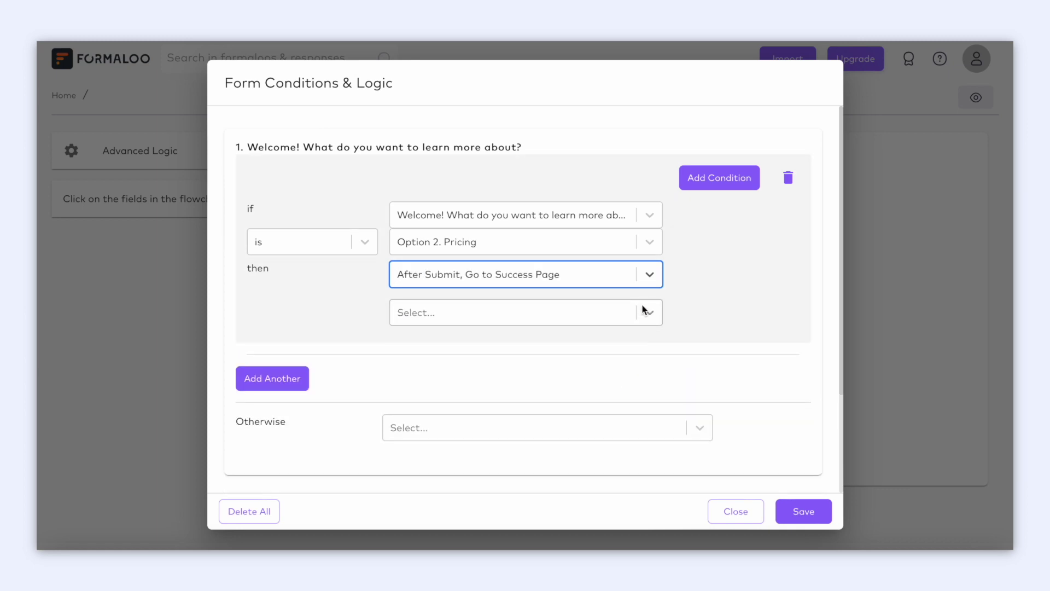
click(646, 309)
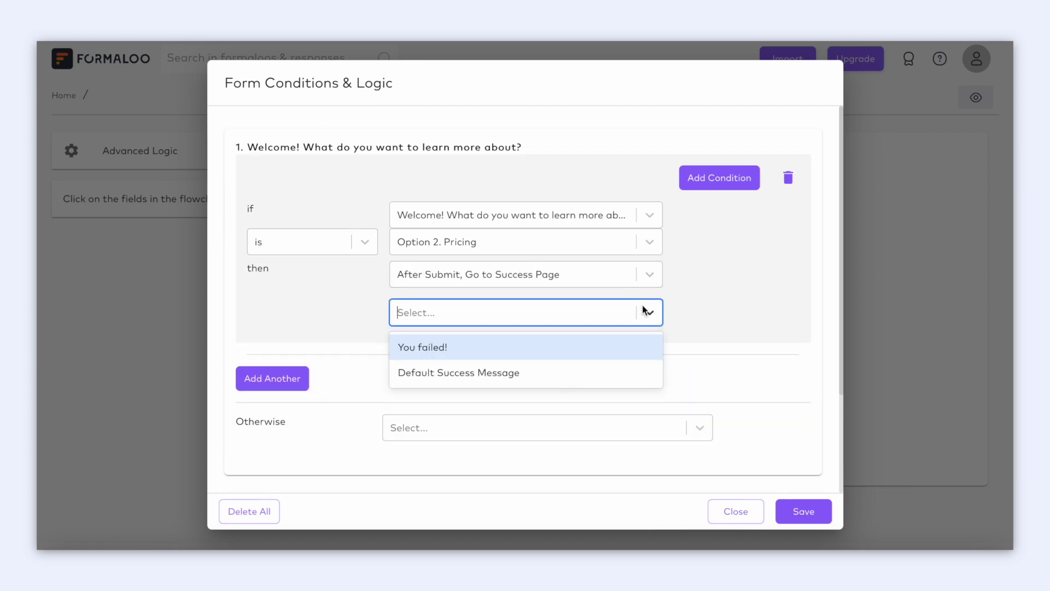
click(625, 345)
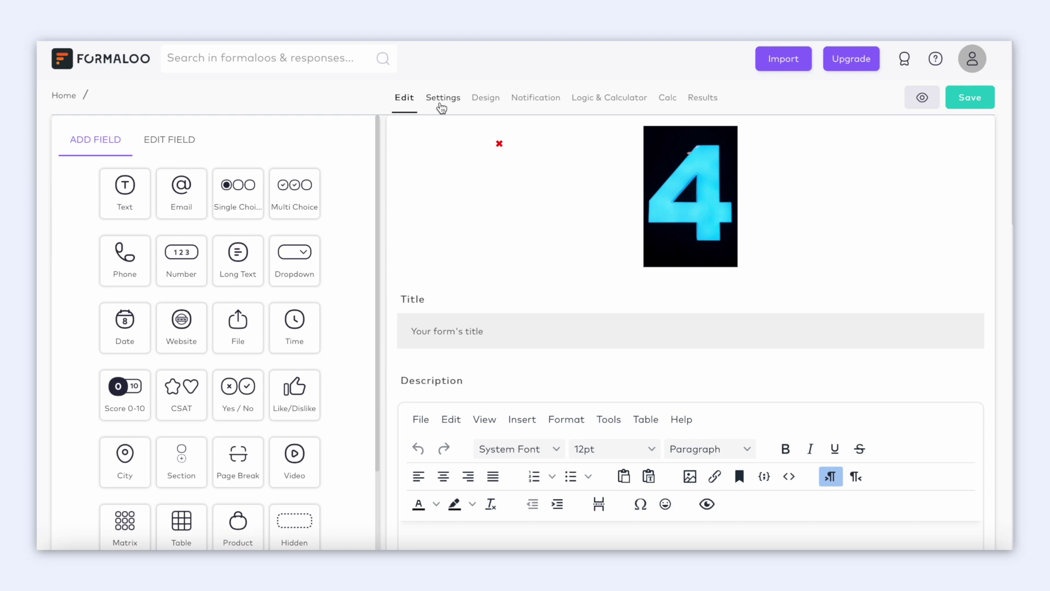
In Settings, change the form address to 'campaignify' and switch on Limit one entry per IP.
click(442, 106)
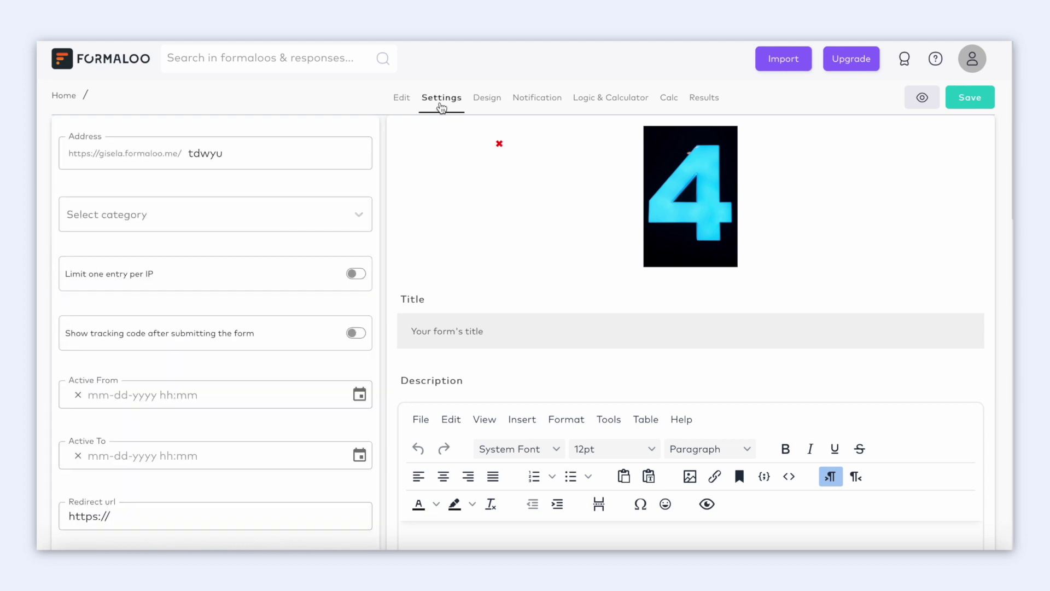
double_click(281, 157)
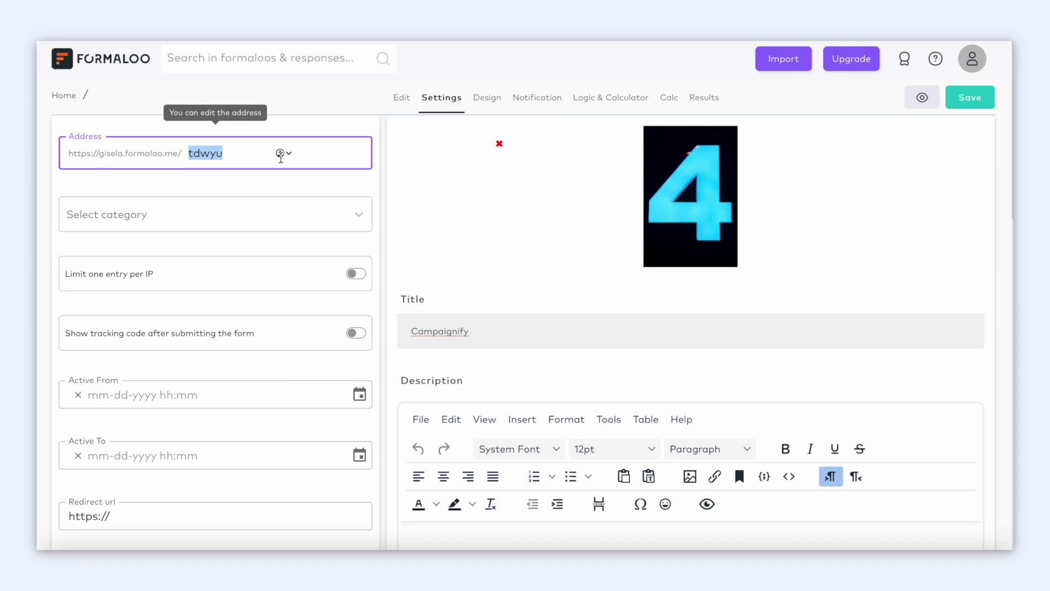
text(campai)
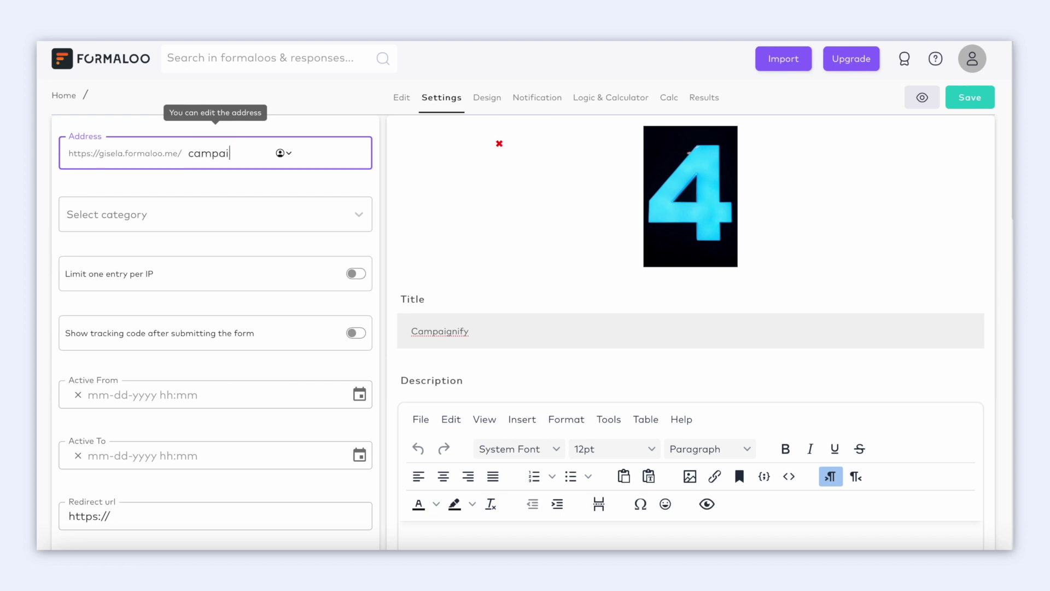
text(gnify)
click(361, 281)
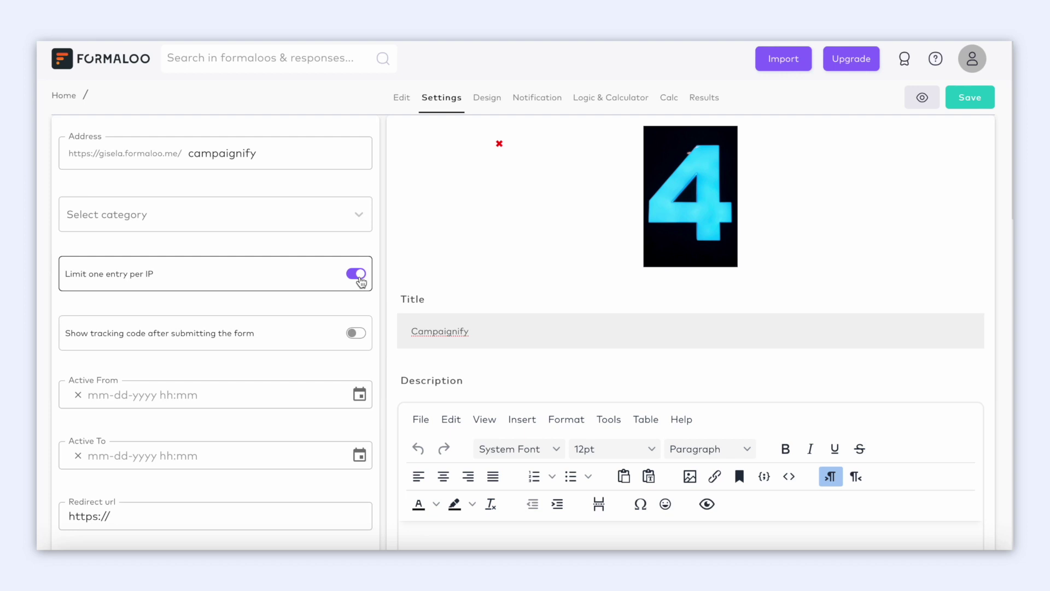
Switch on 'Show tracking code after submitting the form' and 'Send Form Data to Redirect URL'.
click(359, 336)
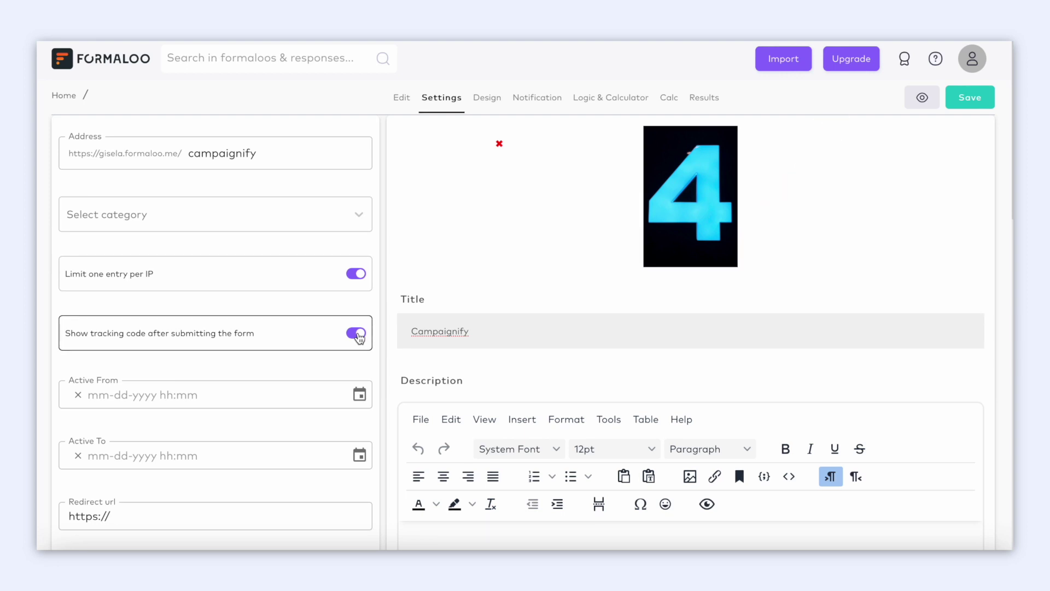
click(269, 398)
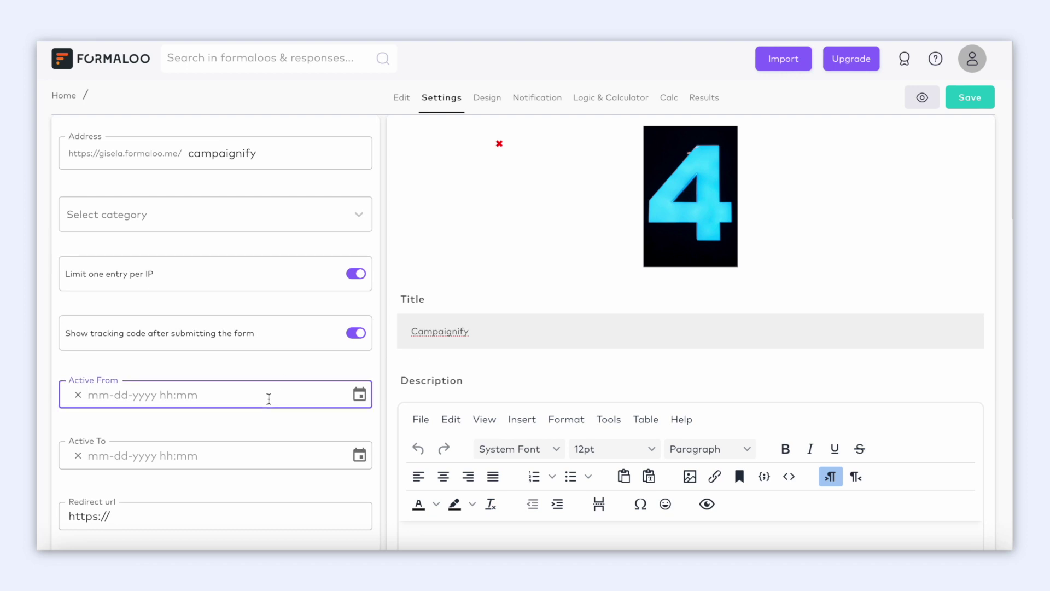
scroll(269, 399, down, 1)
click(271, 392)
scroll(270, 392, down, 2)
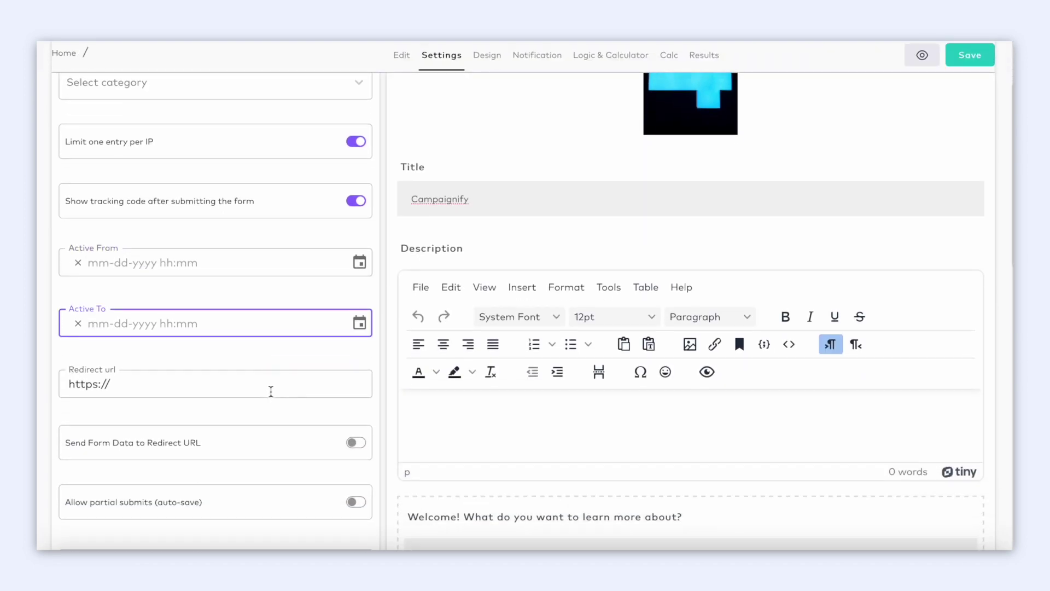
click(357, 407)
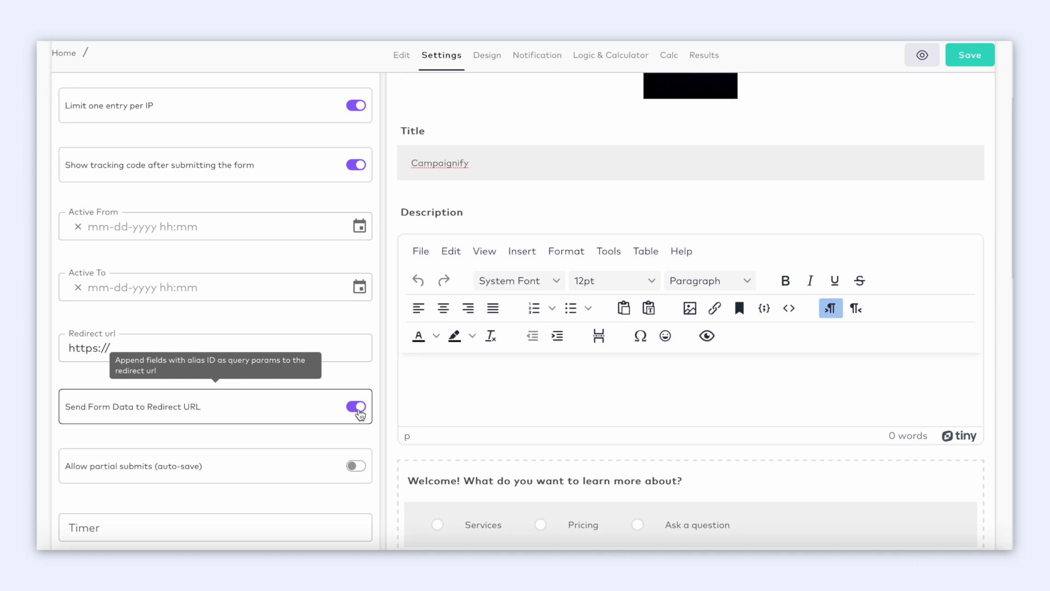
scroll(359, 414, down, 1)
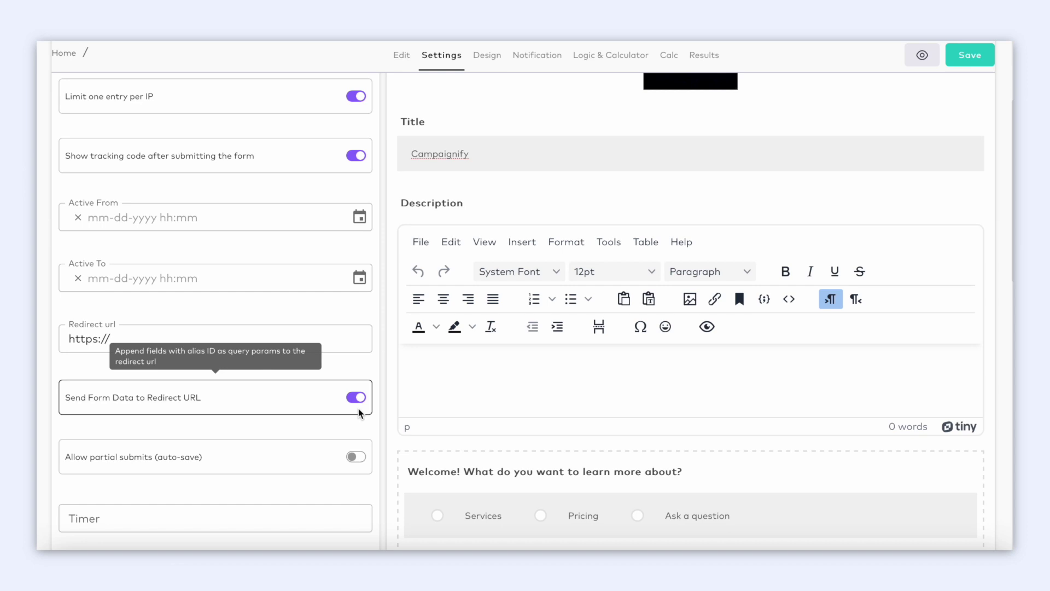
scroll(360, 413, down, 3)
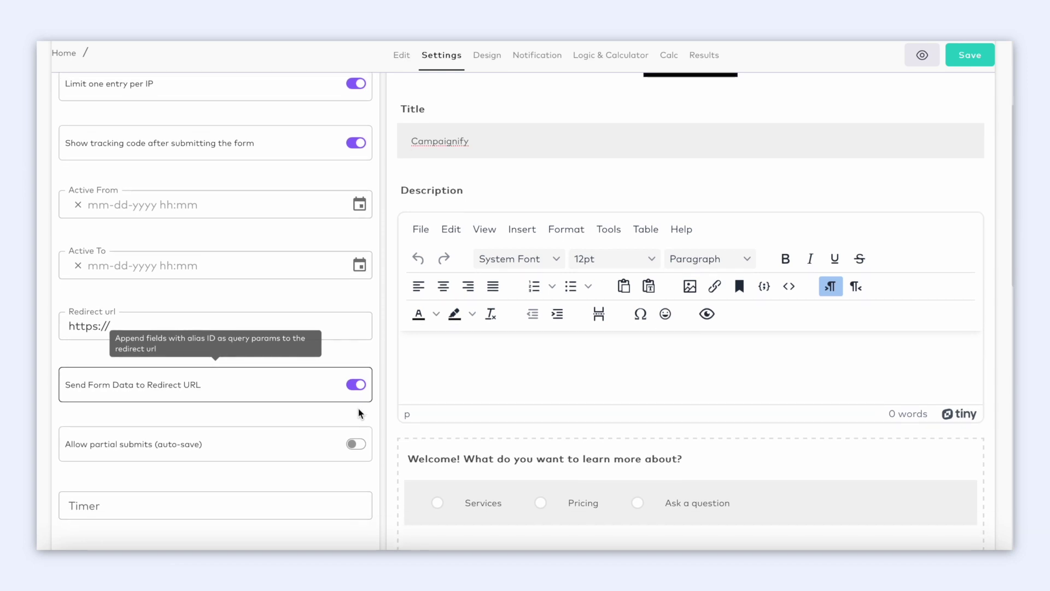
Enable 'Allow partial submits (auto-save)' and set Max Responses to 10.
click(357, 394)
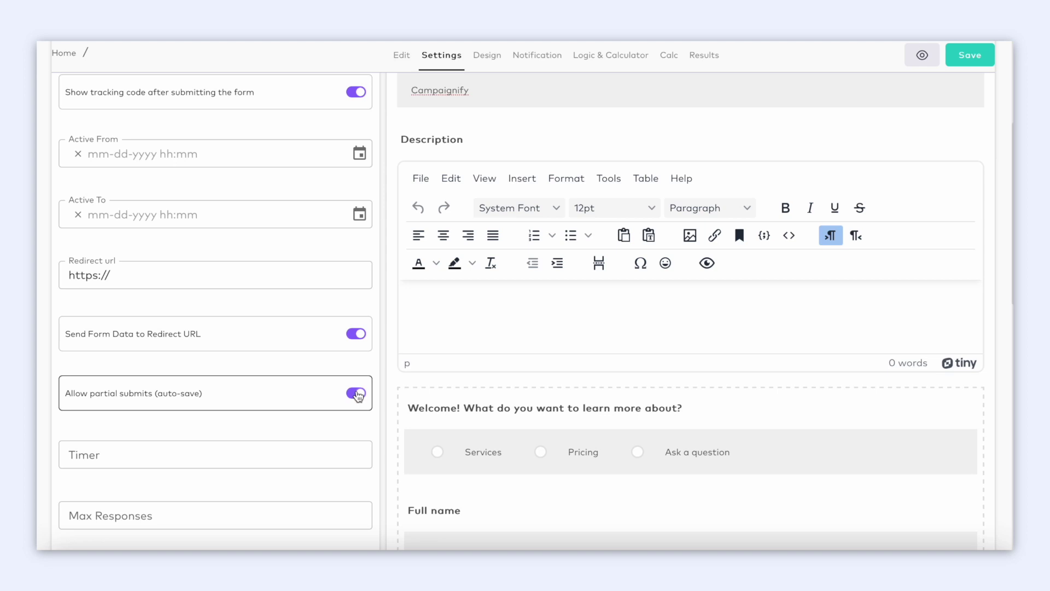
scroll(358, 395, down, 3)
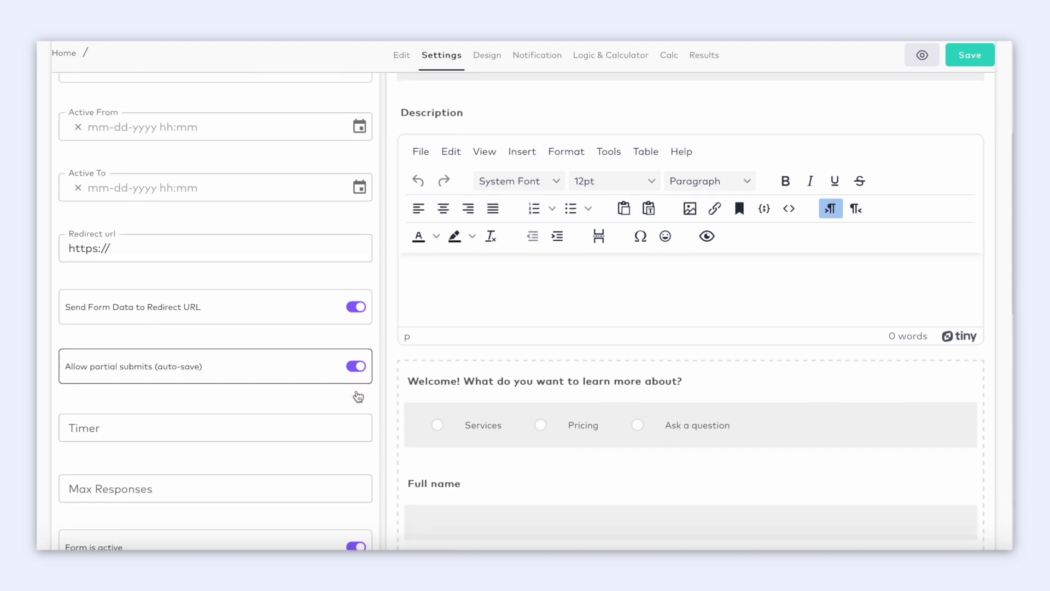
click(330, 379)
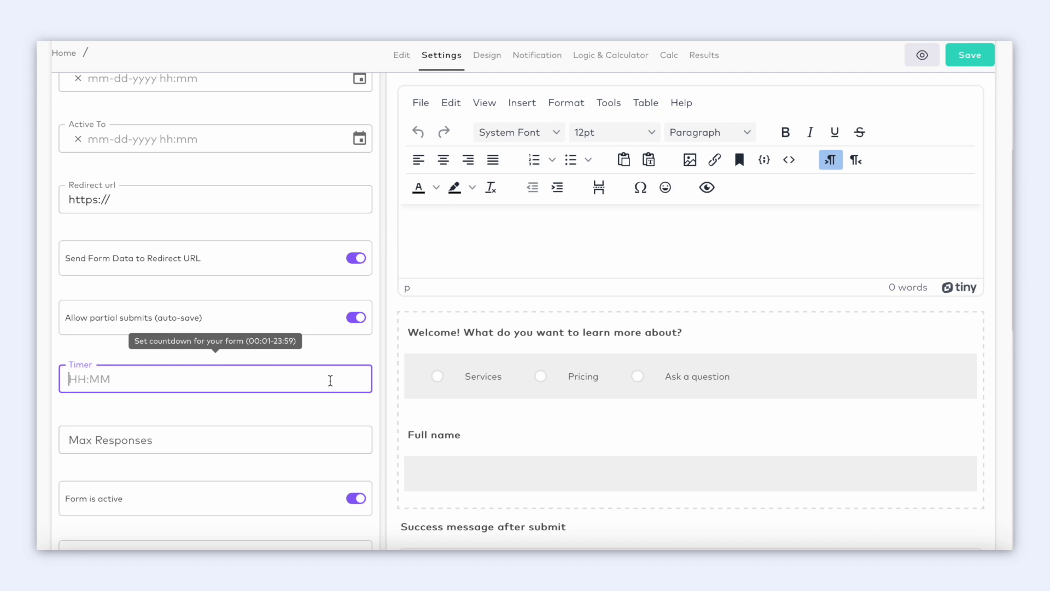
scroll(327, 412, down, 1)
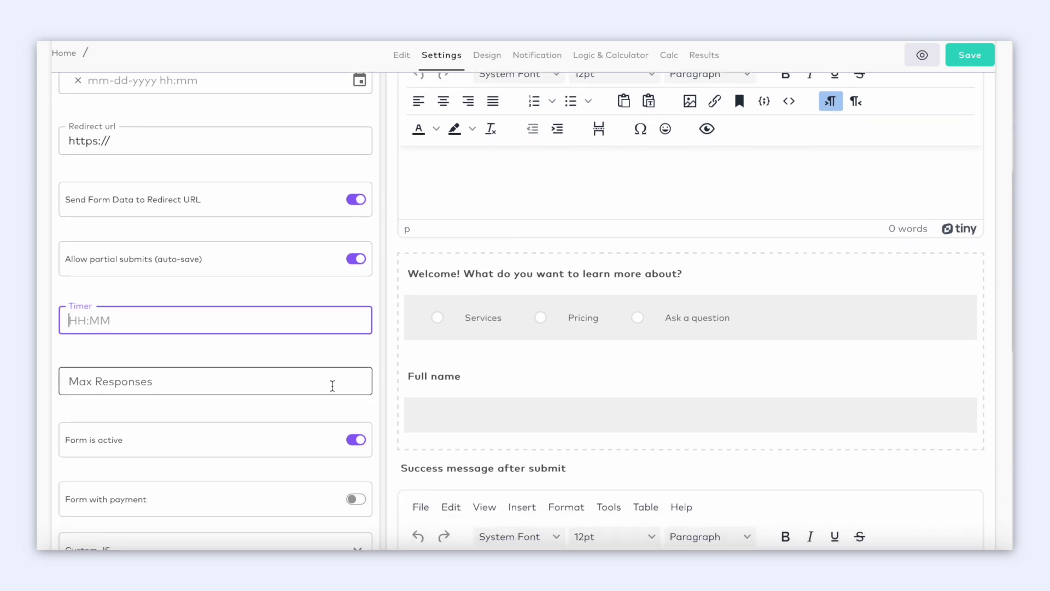
click(332, 384)
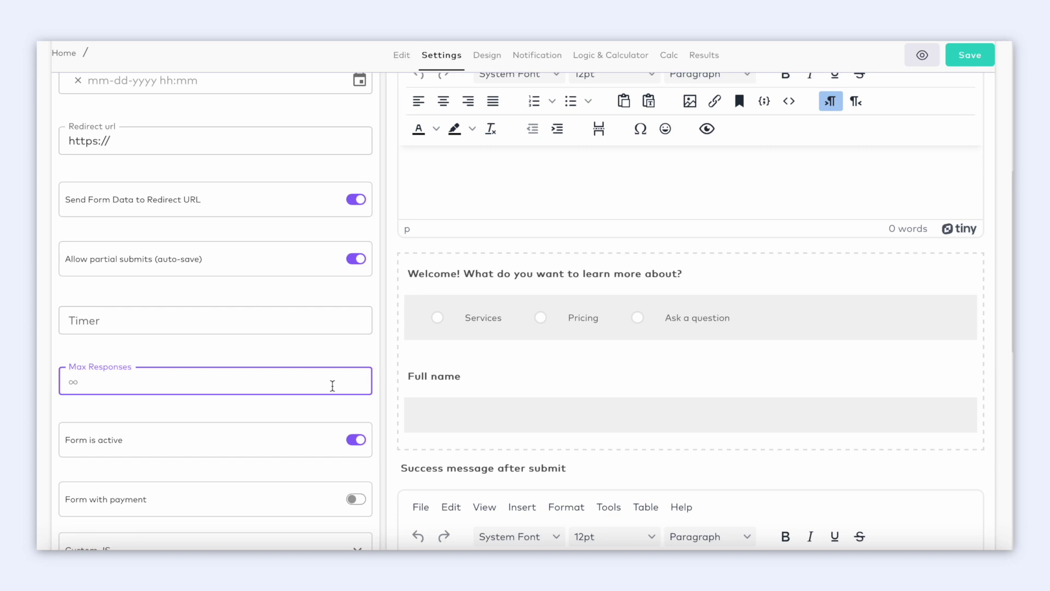
text(10)
scroll(362, 348, down, 2)
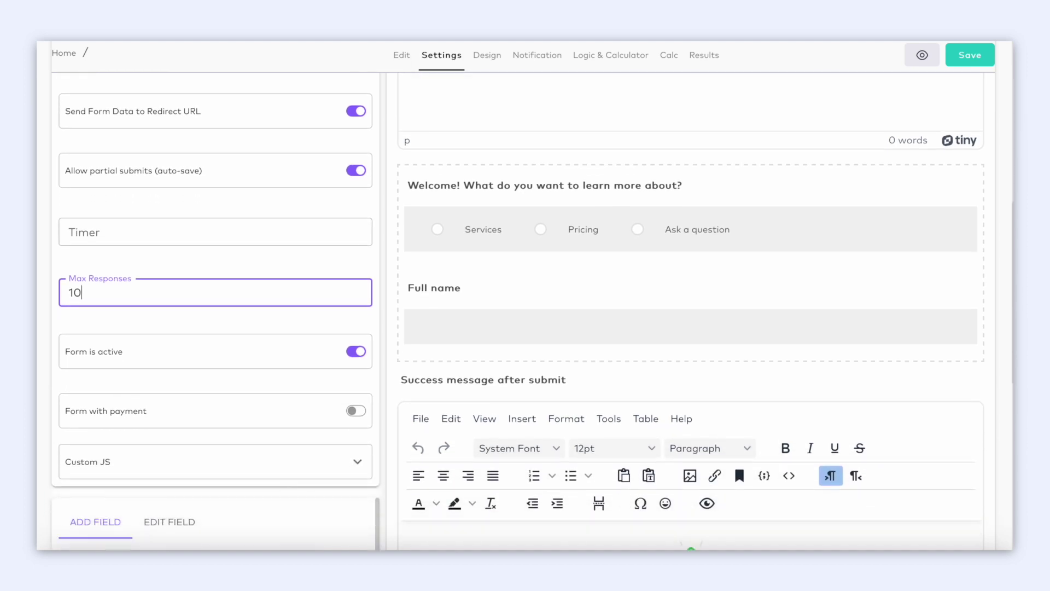
Toggle the form inactive and back active, then switch on Form with payment.
click(360, 346)
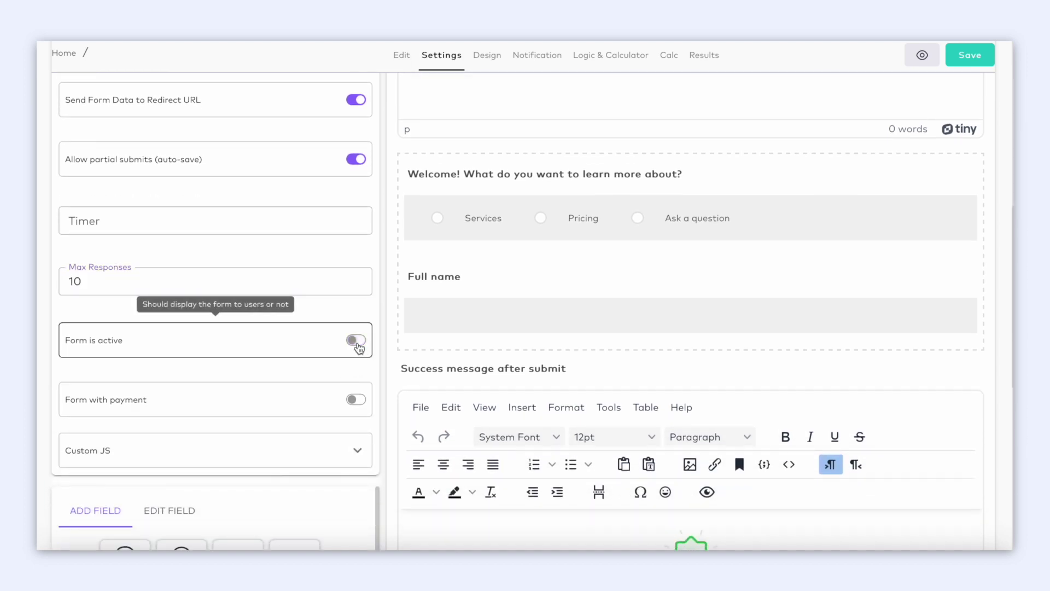
click(360, 347)
scroll(358, 355, down, 1)
click(357, 365)
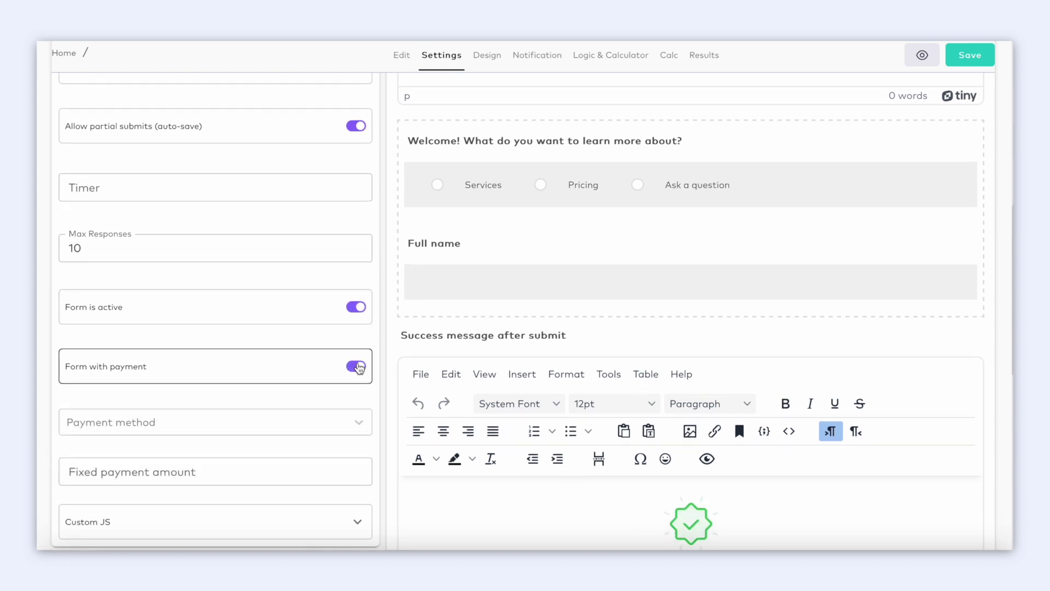
scroll(359, 366, down, 1)
scroll(359, 368, down, 1)
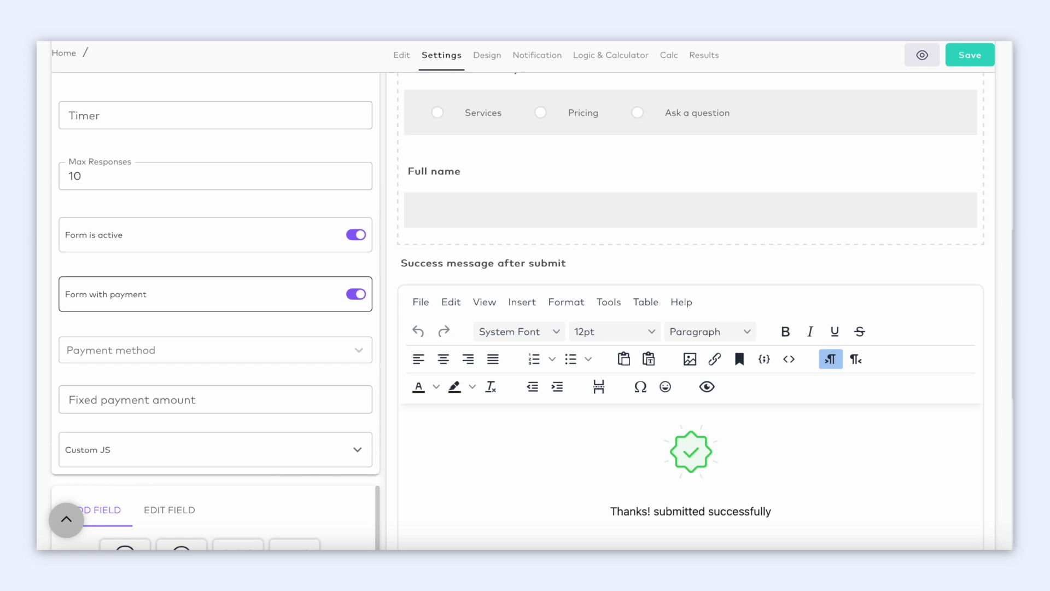
scroll(356, 362, down, 1)
Choose Bouquet as the payment method with a fixed payment amount of 100.
click(359, 330)
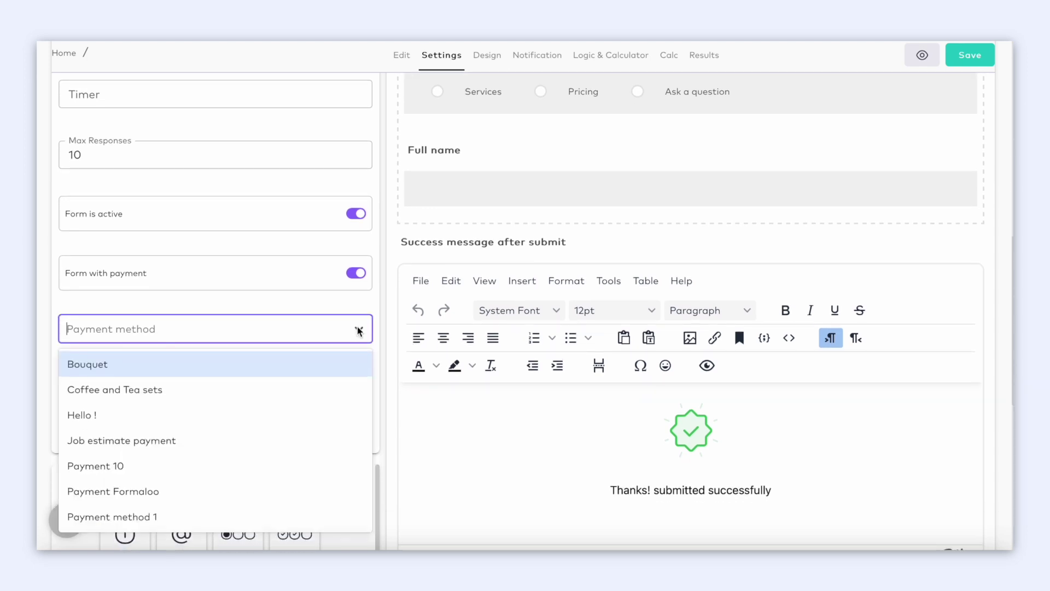
click(337, 371)
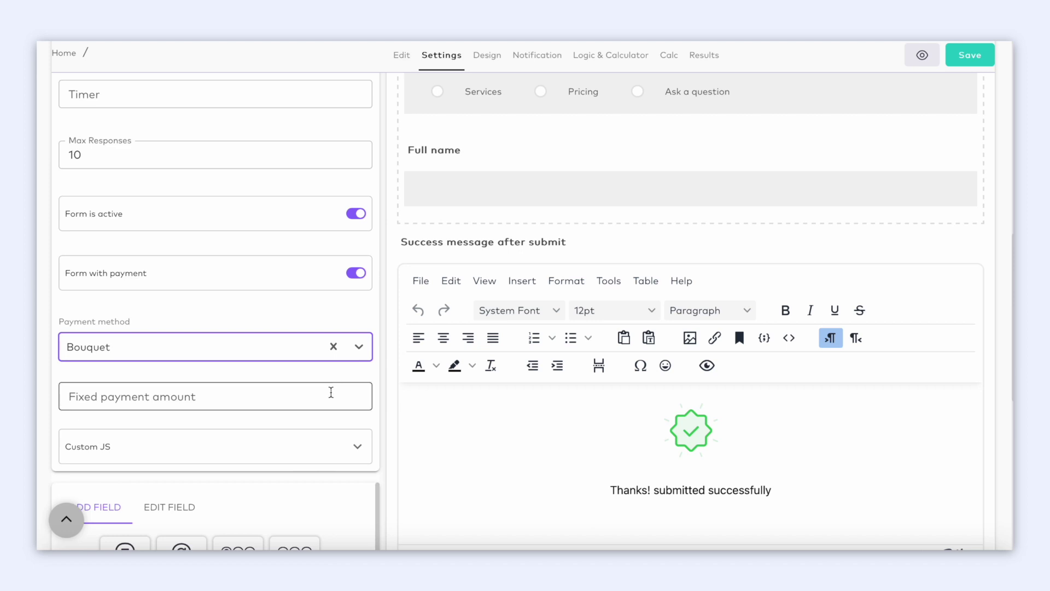
click(331, 393)
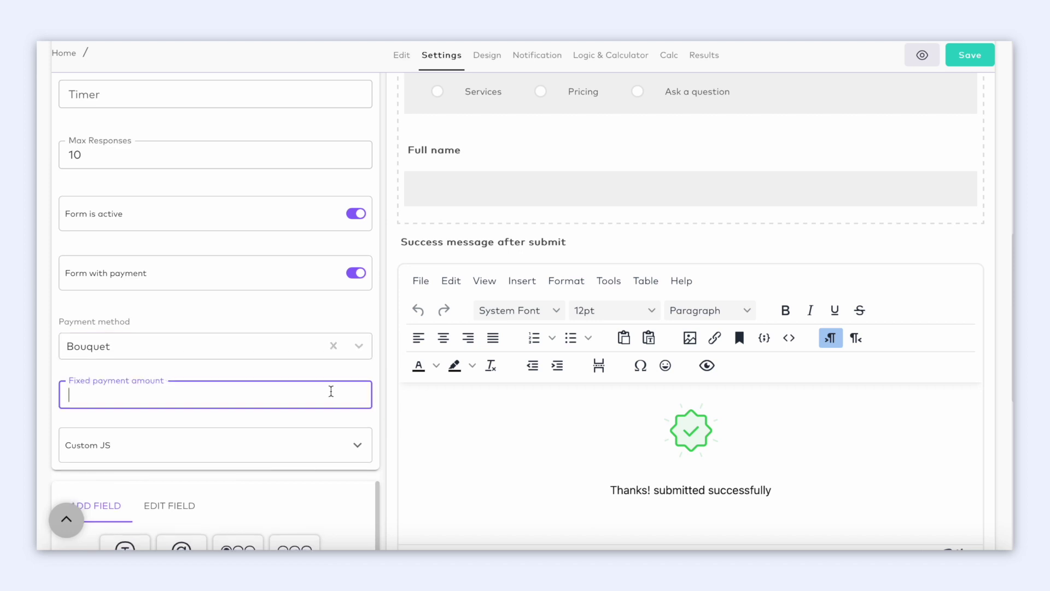
text(100)
Expand the Custom JS section and place the cursor in its code field.
scroll(517, 311, down, 1)
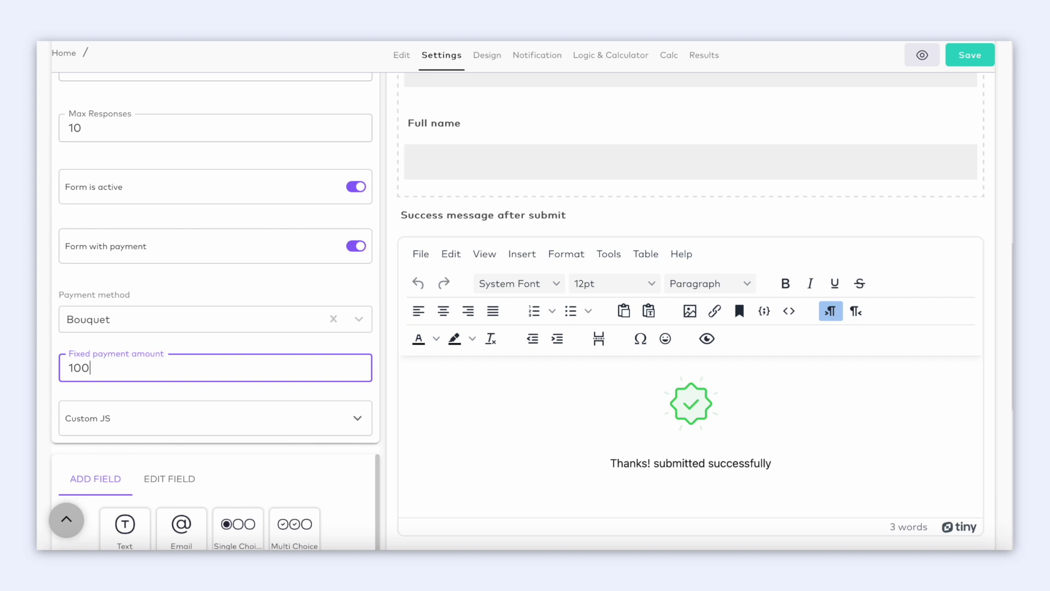
scroll(356, 372, down, 2)
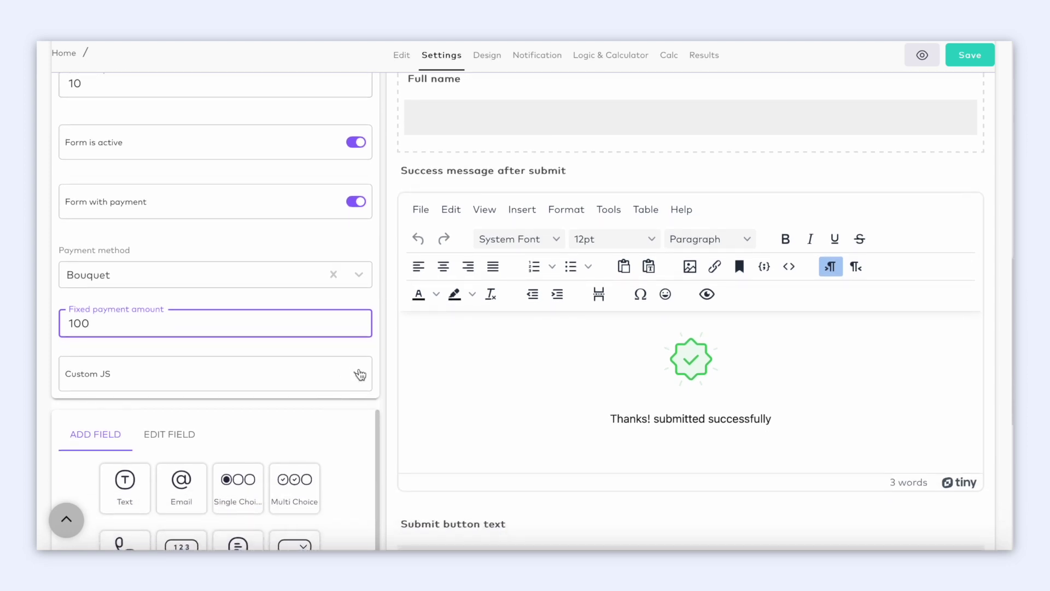
click(360, 374)
scroll(359, 374, down, 2)
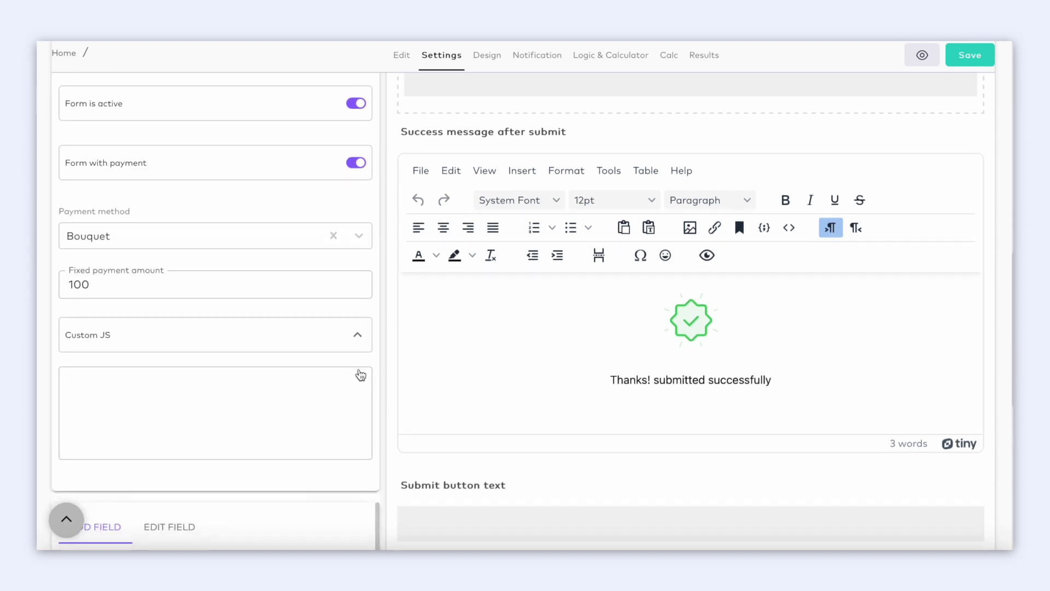
click(350, 377)
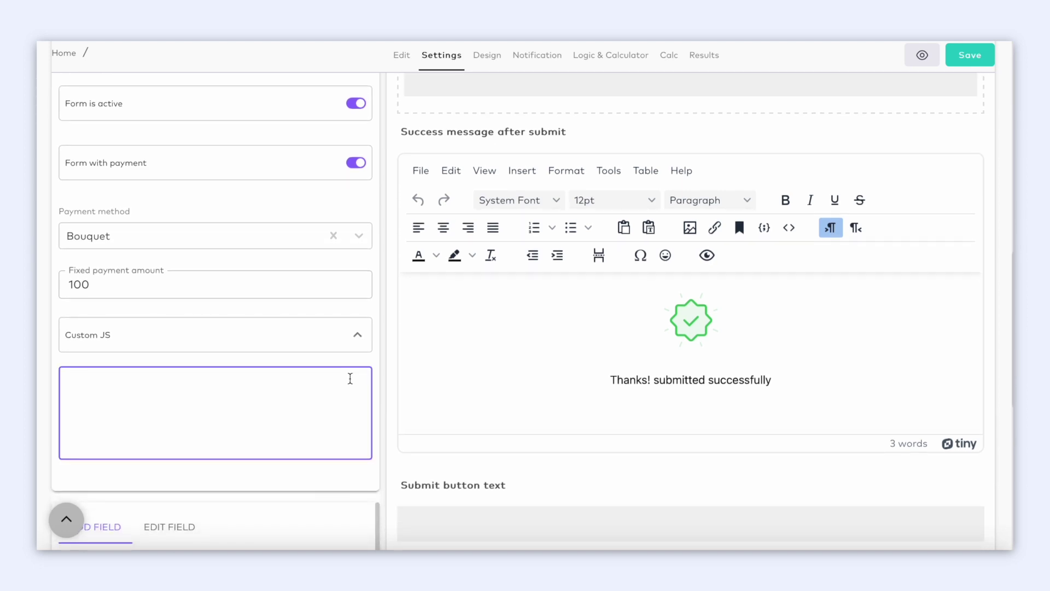
In Design, try the Multi step, Single step and Widget form types in the preview.
click(492, 60)
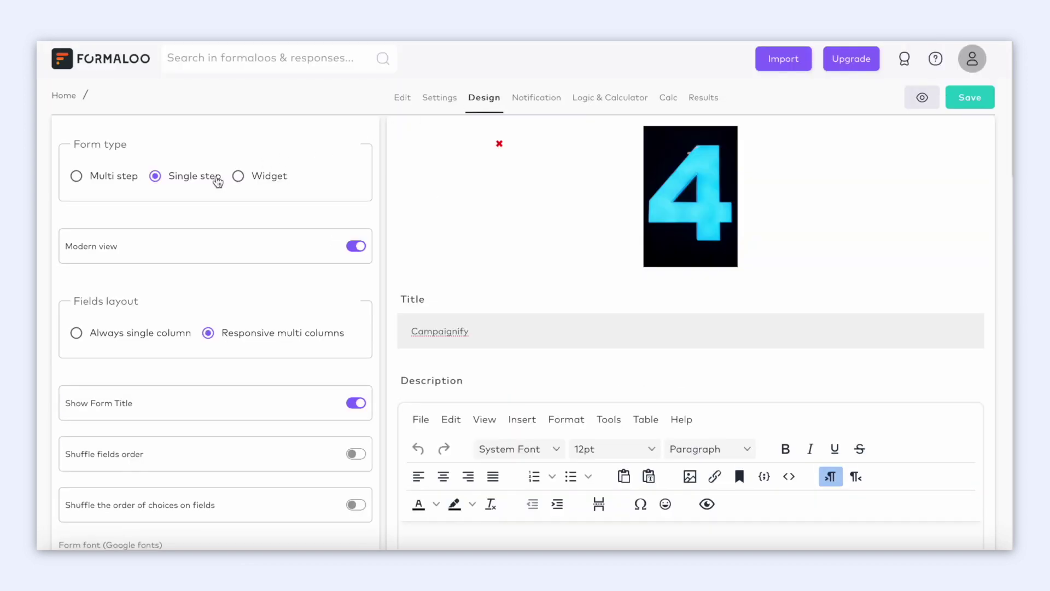
click(78, 179)
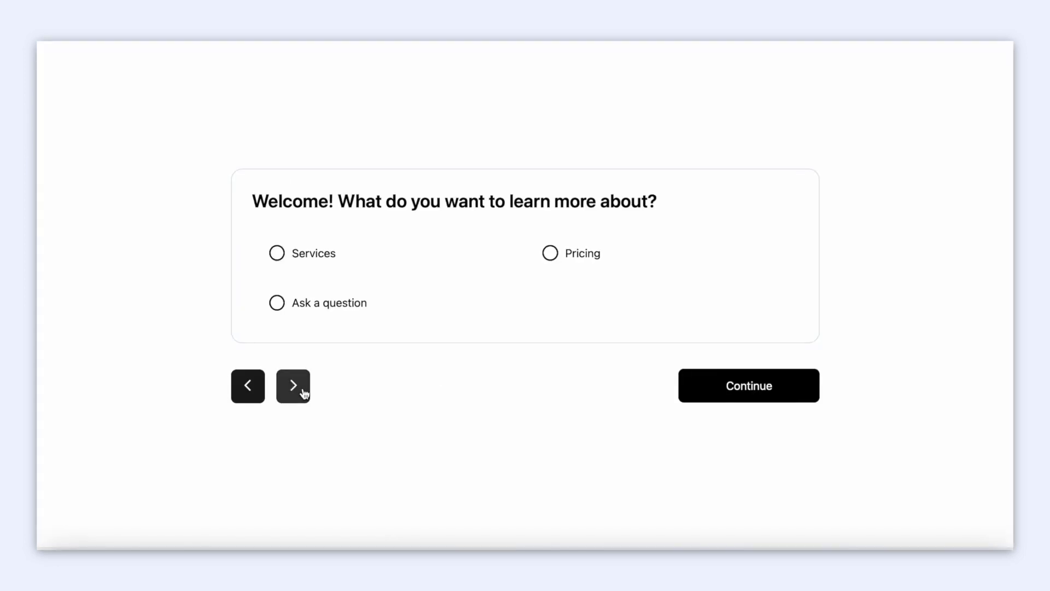
click(303, 390)
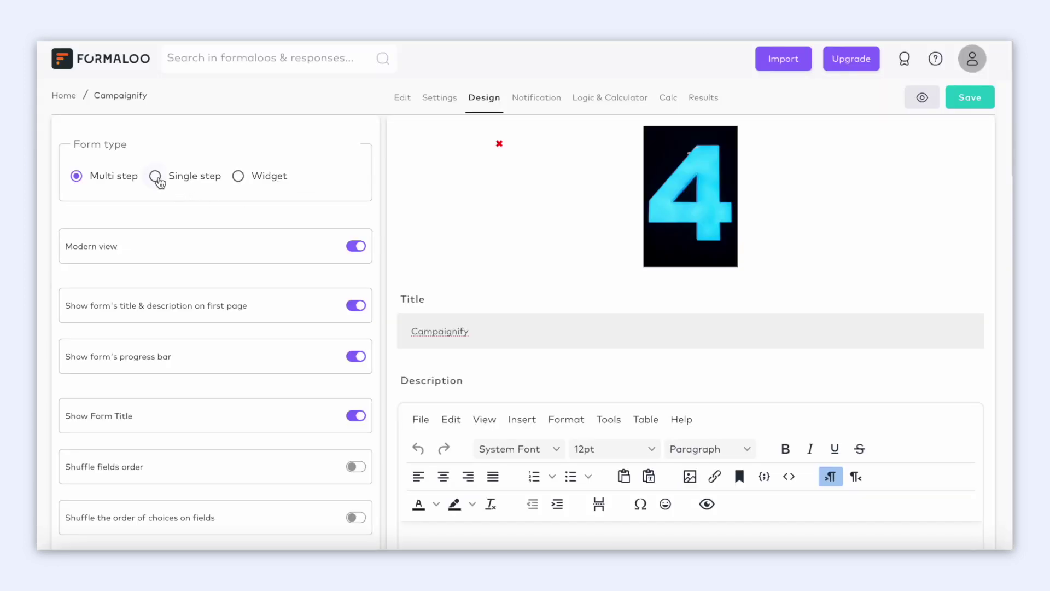
click(156, 178)
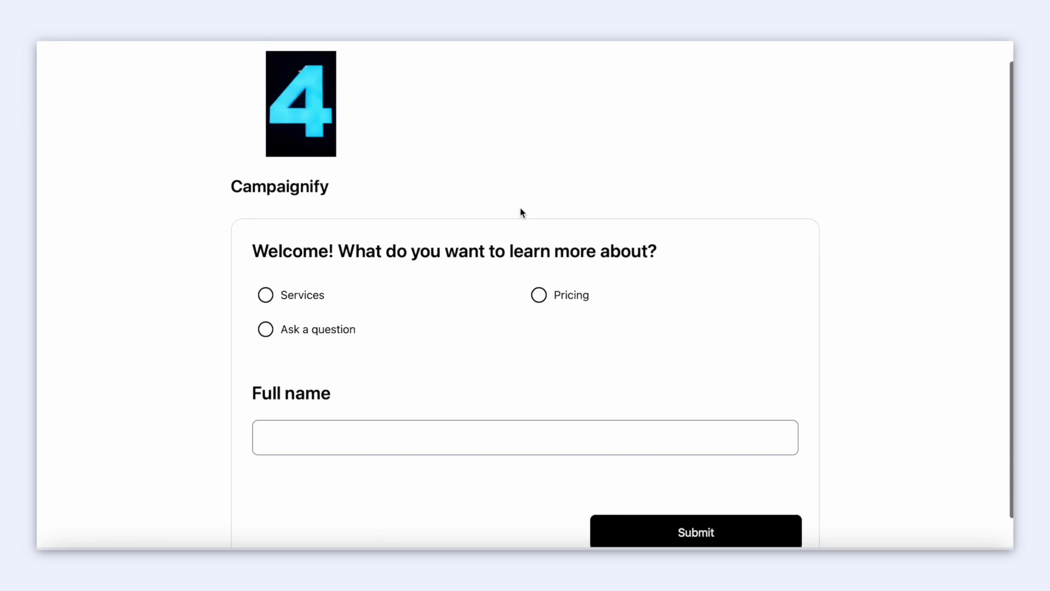
scroll(521, 213, down, 1)
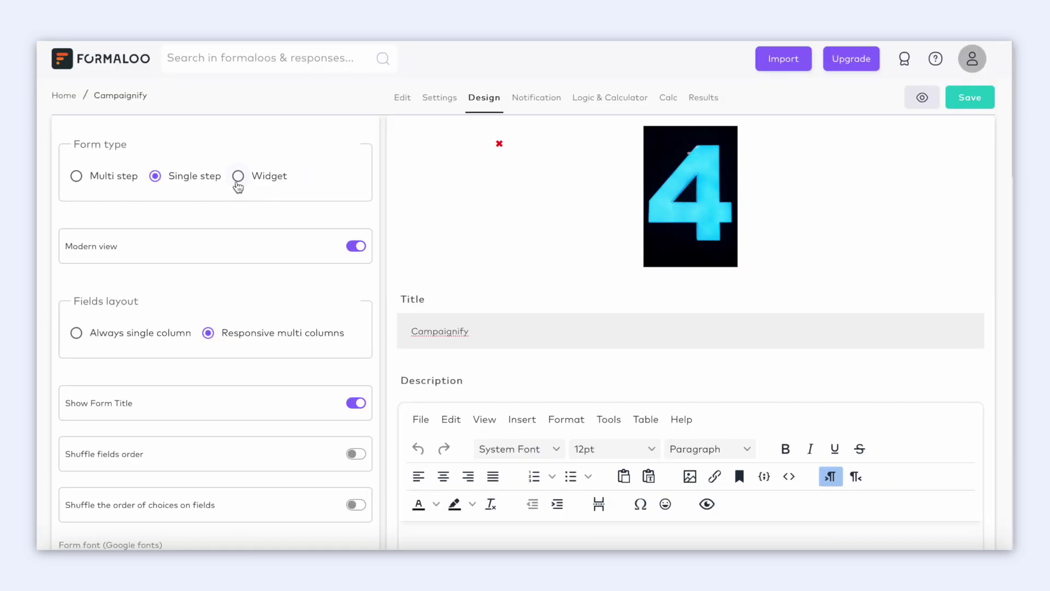
click(237, 181)
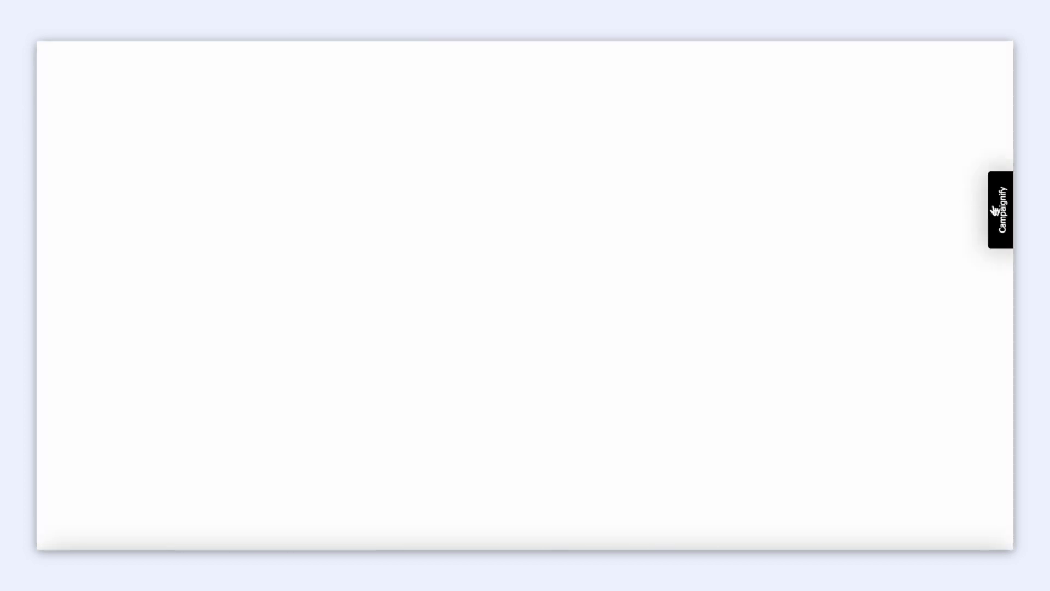
click(994, 211)
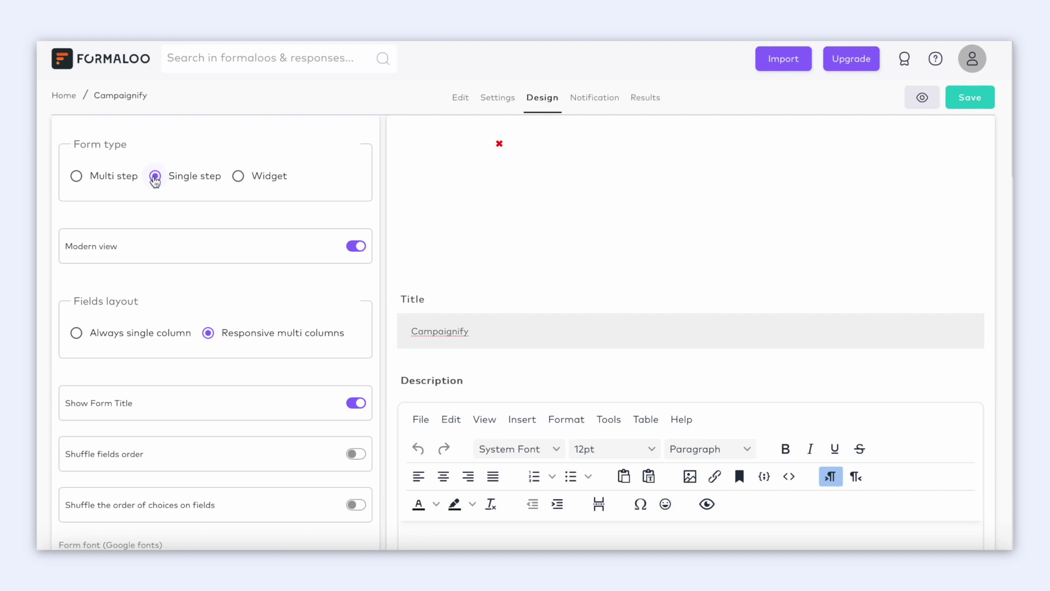
Toggle Modern view off and on, and try one column before returning to responsive multi-column fields.
click(360, 251)
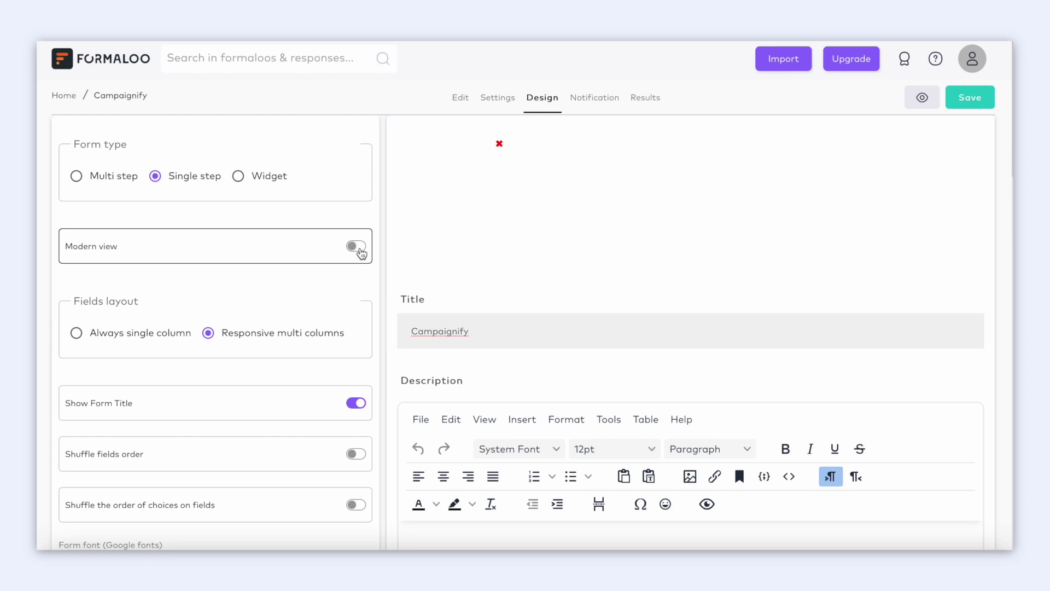
click(361, 253)
click(77, 334)
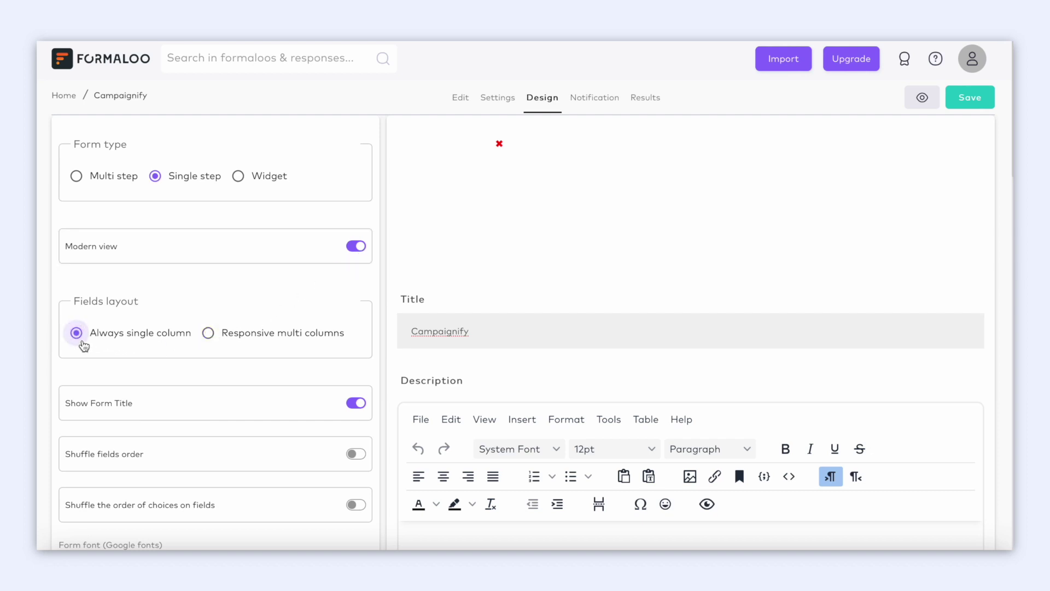
click(213, 336)
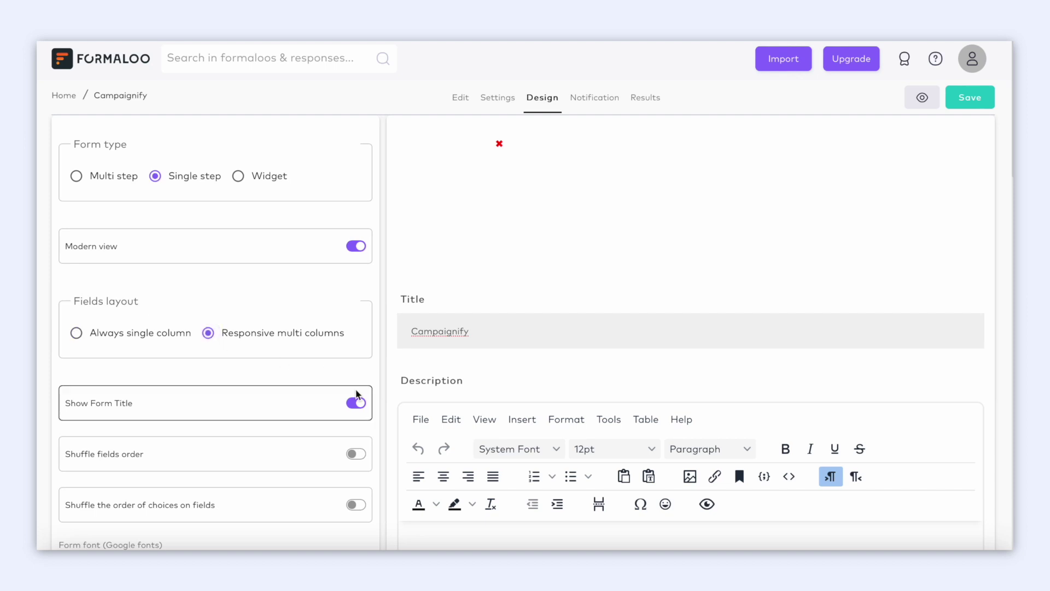
Hide the form title and shuffle both the field order and the choice order.
click(358, 404)
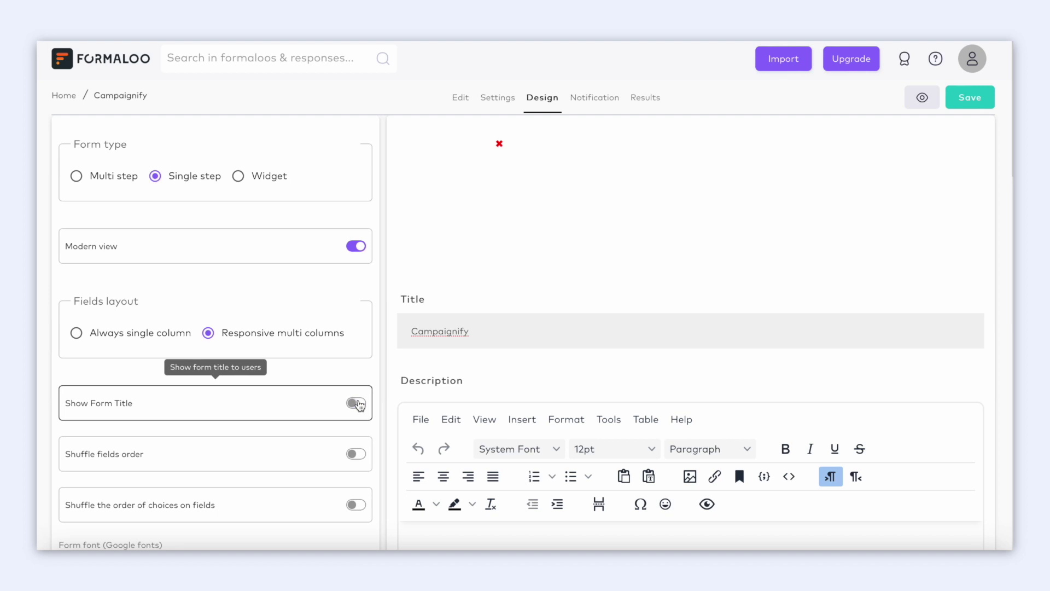
scroll(358, 404, down, 2)
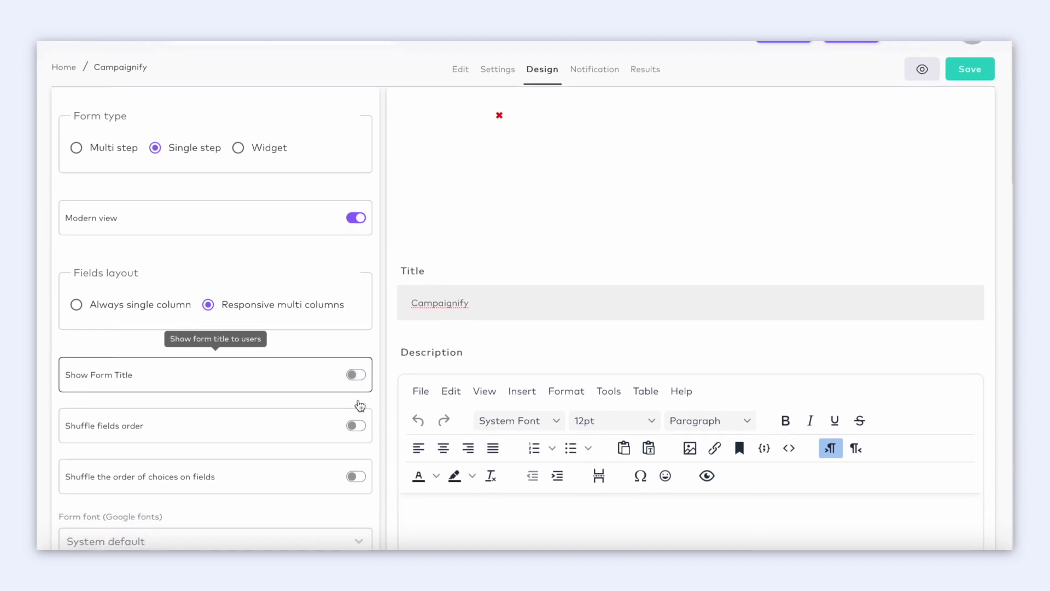
click(358, 386)
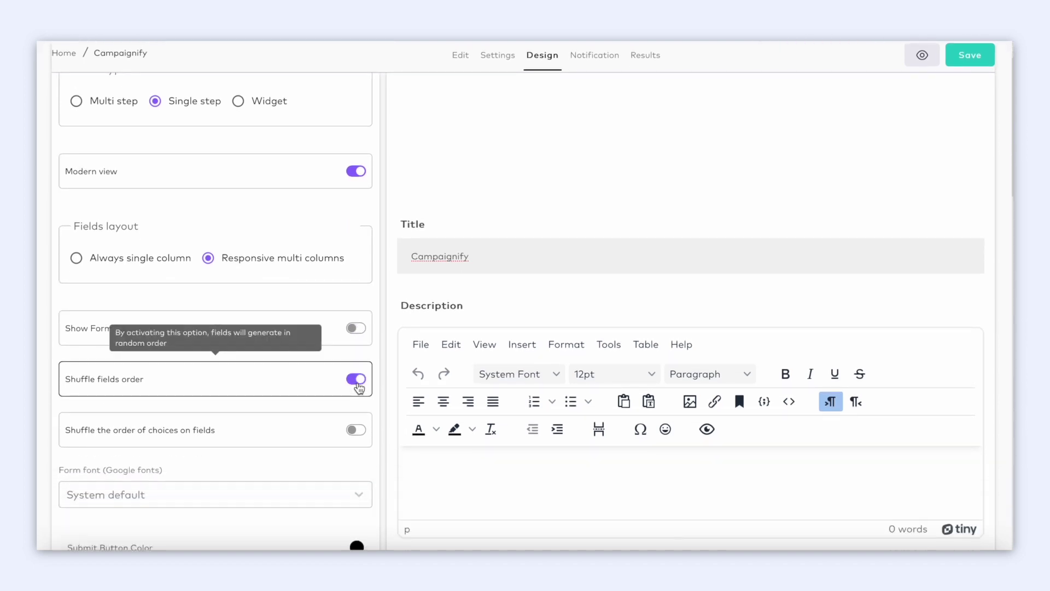
scroll(358, 387, down, 3)
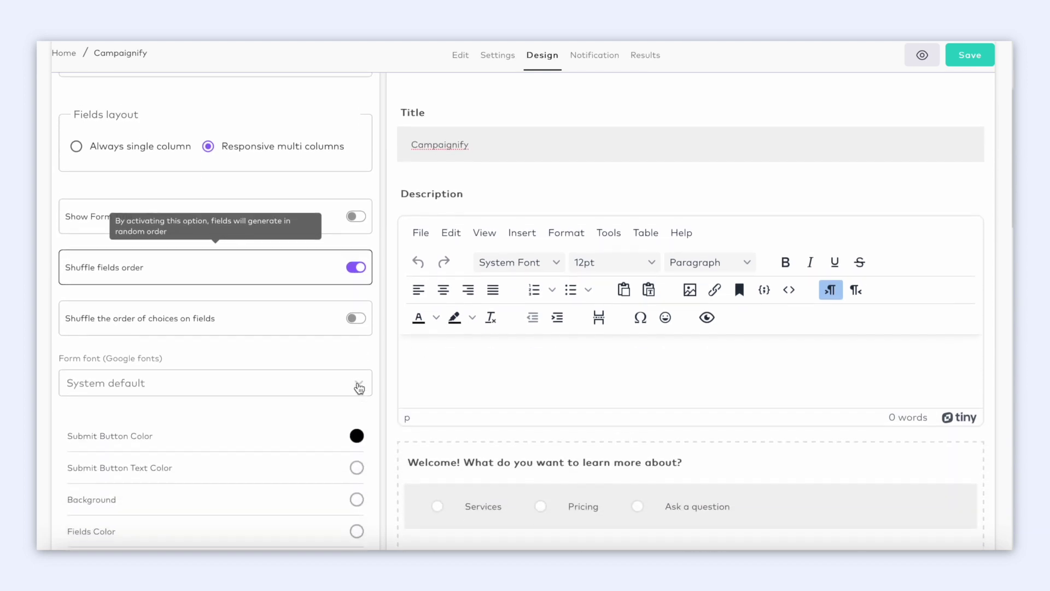
click(357, 308)
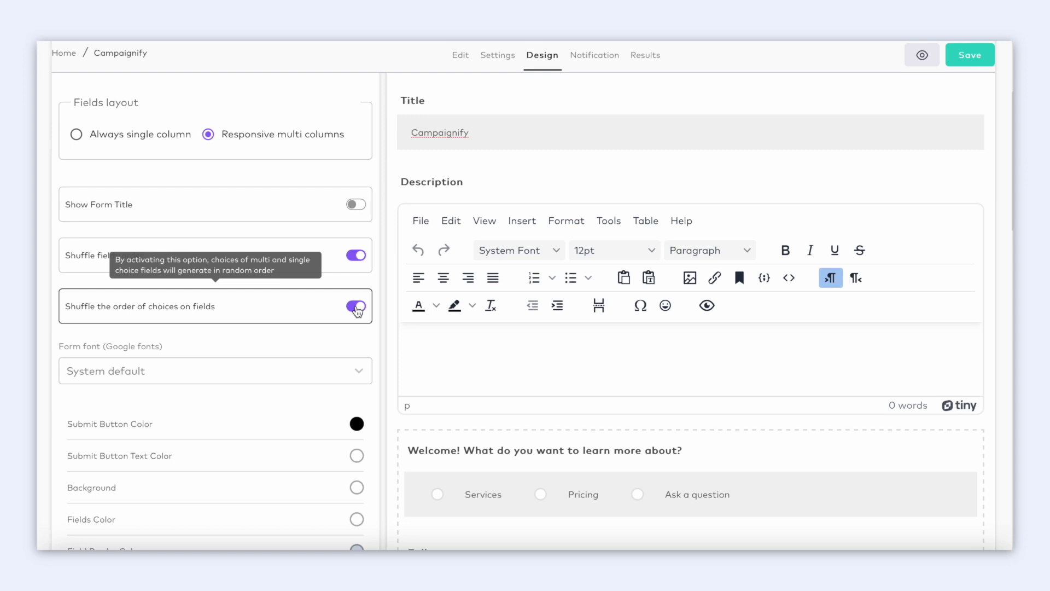
Set the form font to Abel.
scroll(357, 309, down, 1)
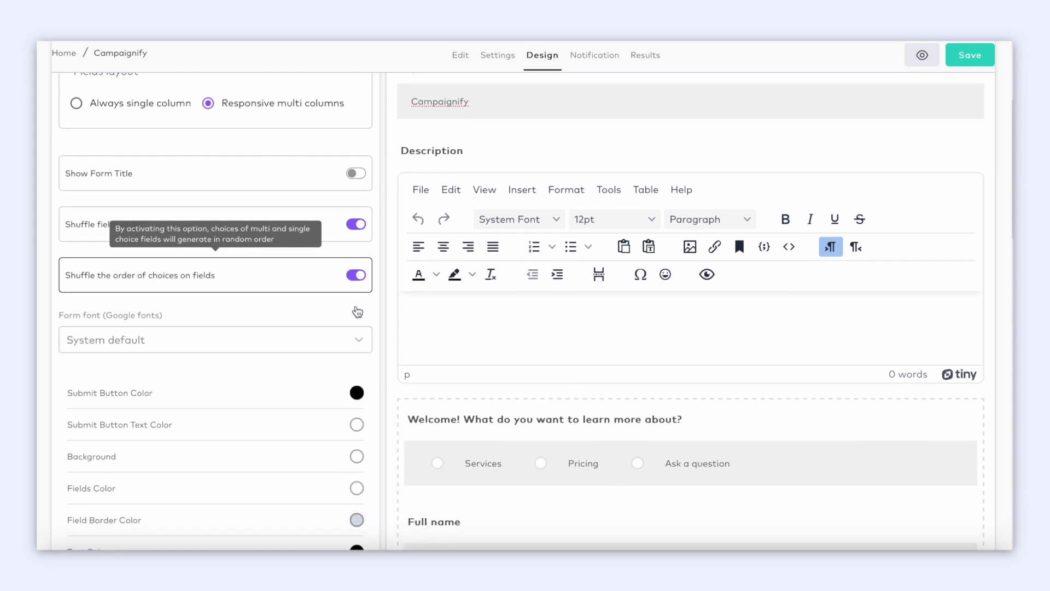
click(356, 324)
scroll(356, 323, down, 1)
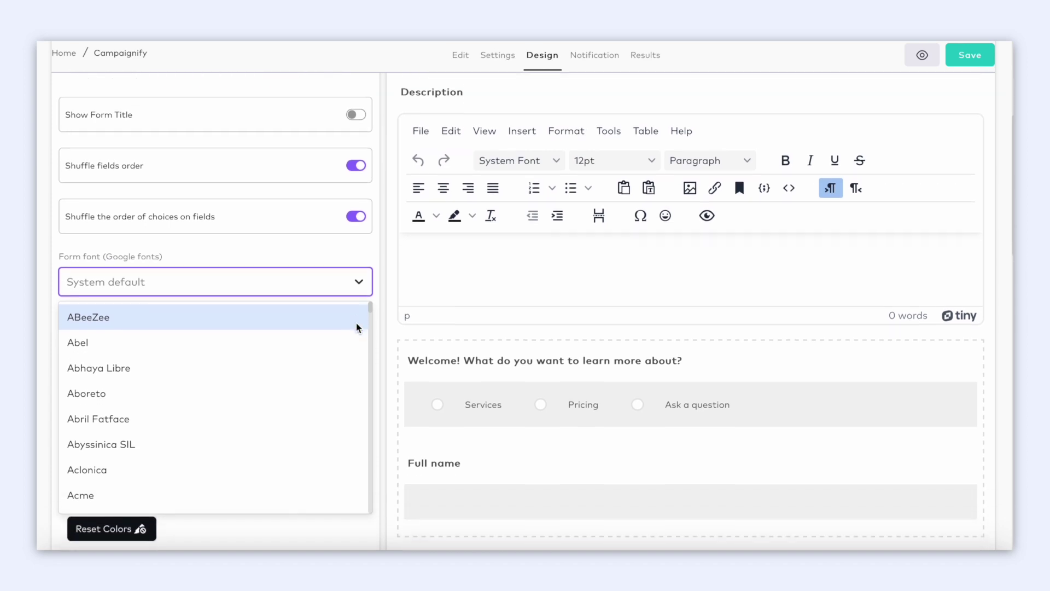
scroll(336, 359, down, 1)
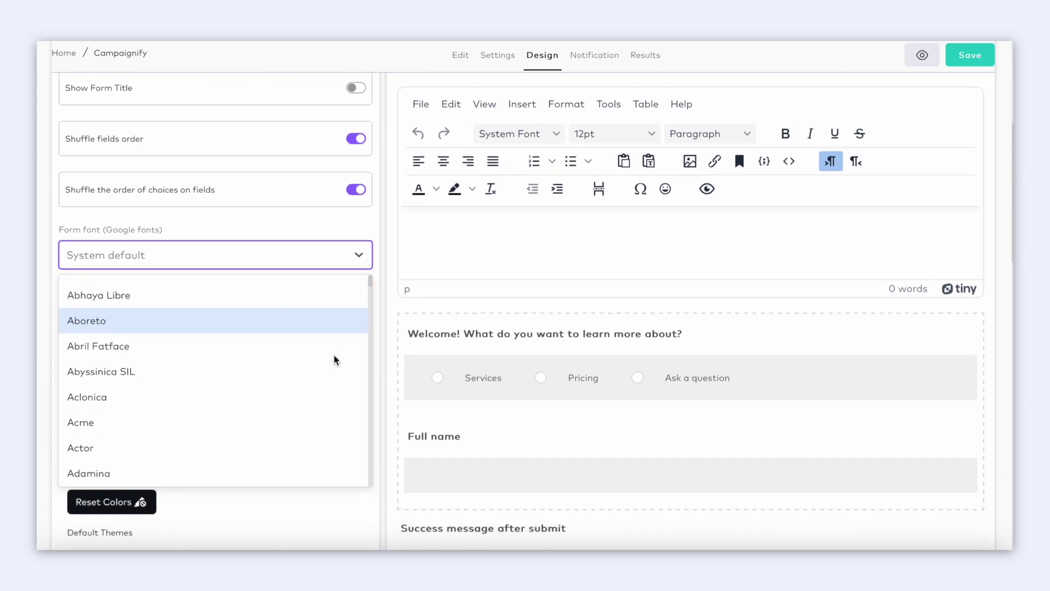
click(337, 340)
Adjust field border and submit button colours, then apply the dark blue default theme.
scroll(339, 345, down, 2)
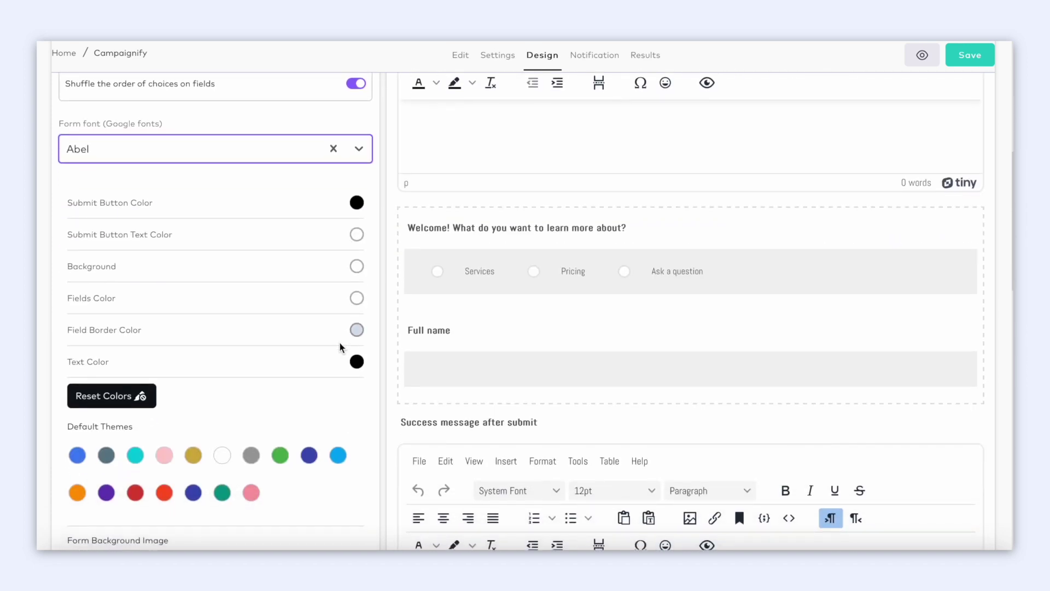
click(356, 330)
click(406, 372)
click(462, 374)
click(356, 202)
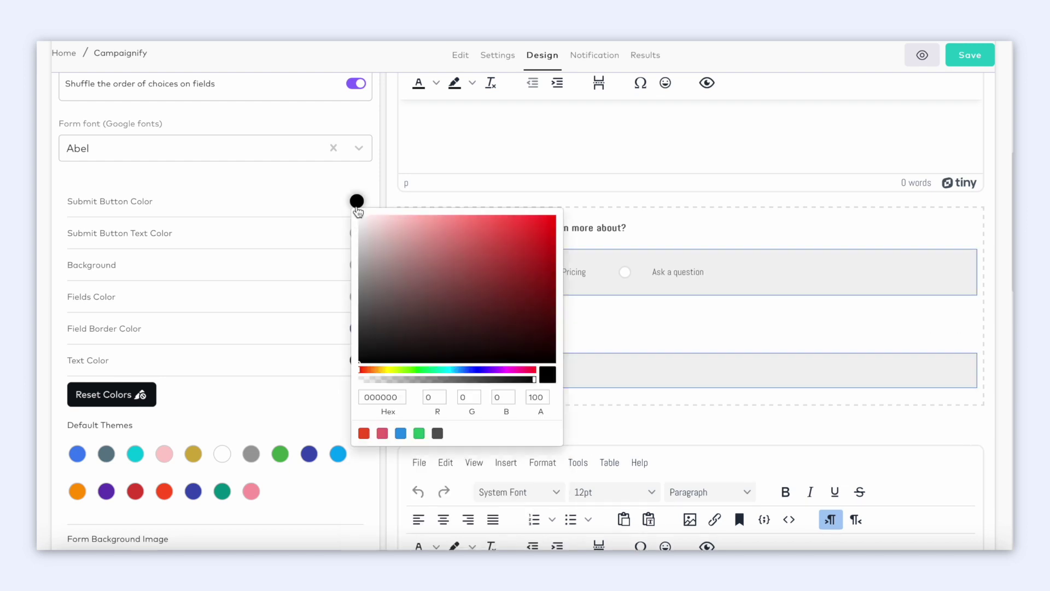
click(463, 295)
click(343, 353)
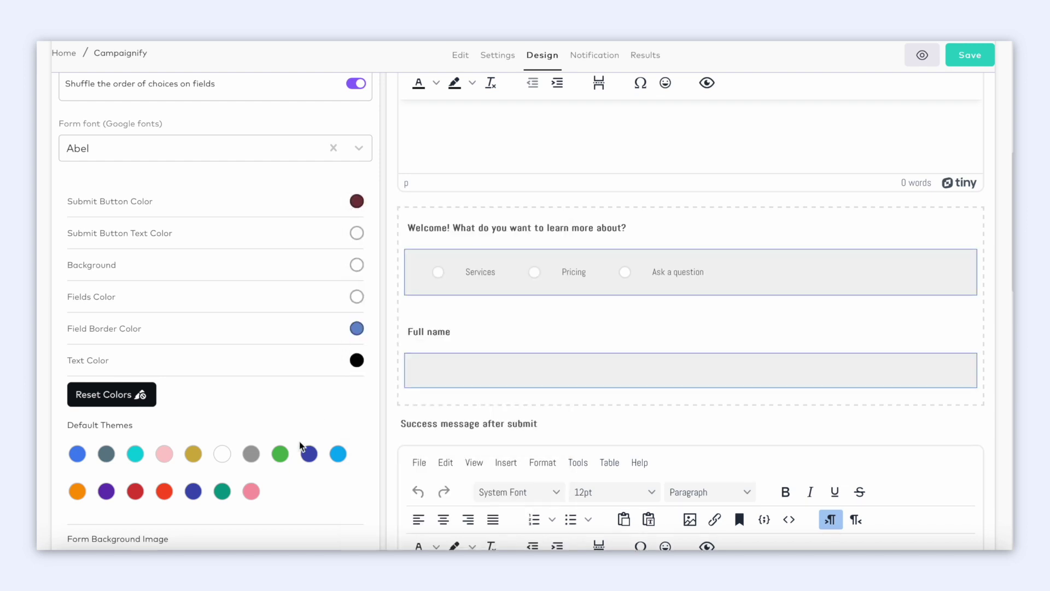
click(280, 454)
click(309, 455)
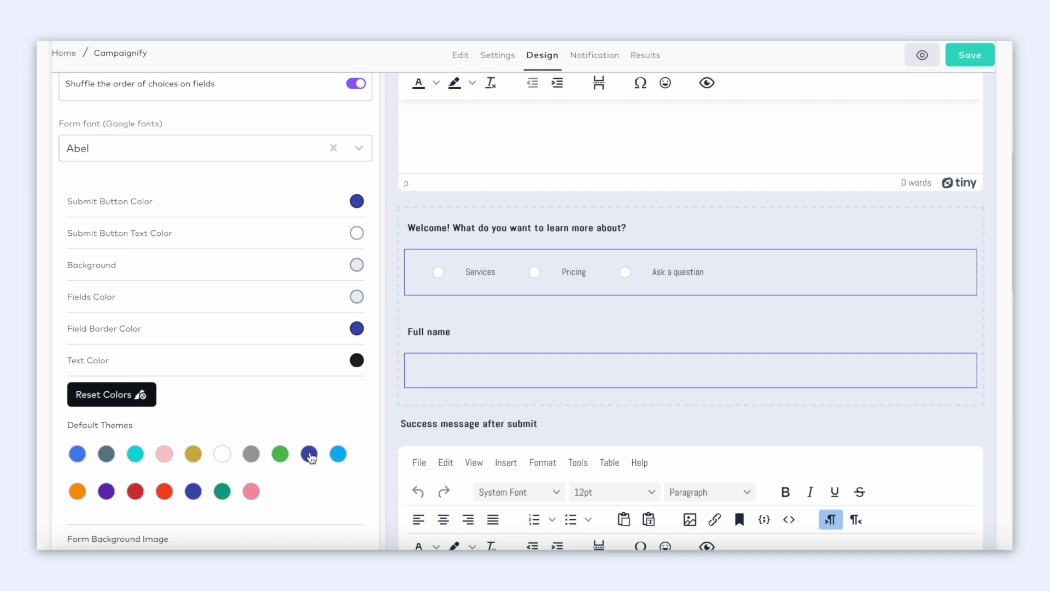
Add a full-screen gradient background image and give it a coloured shadow.
scroll(321, 369, down, 5)
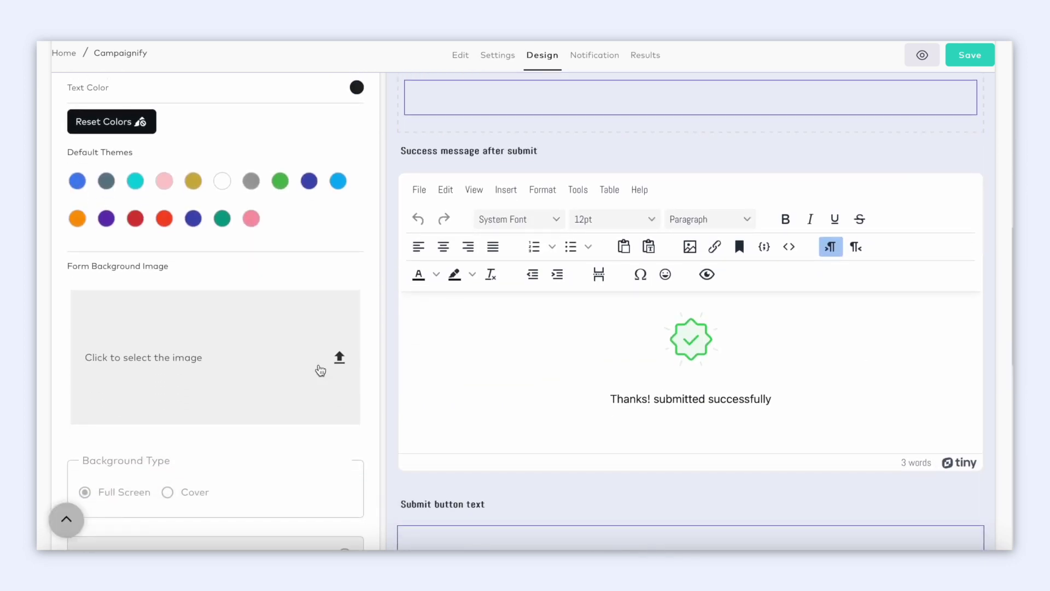
click(320, 370)
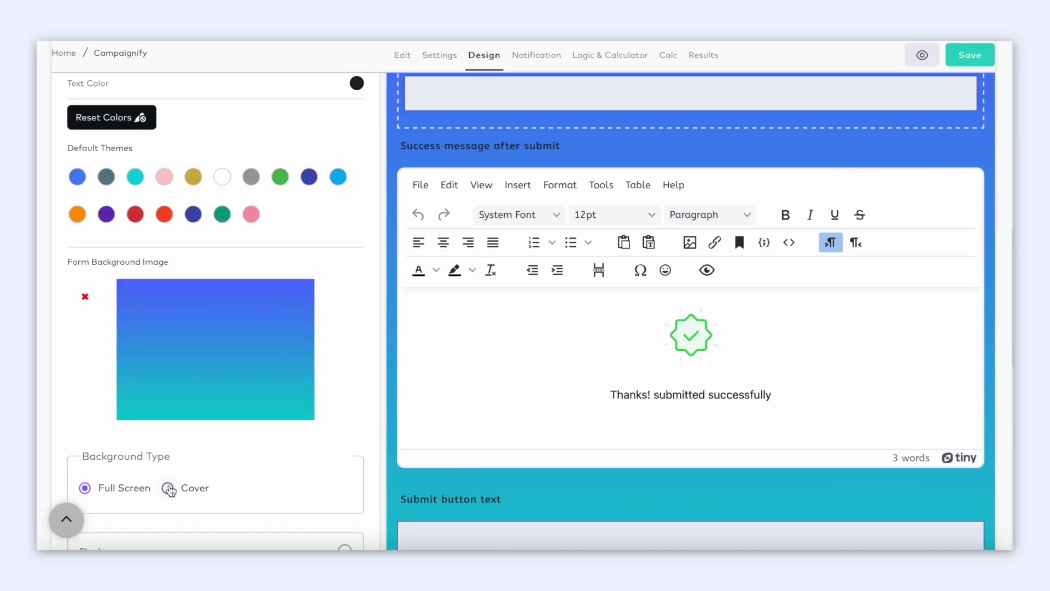
click(168, 488)
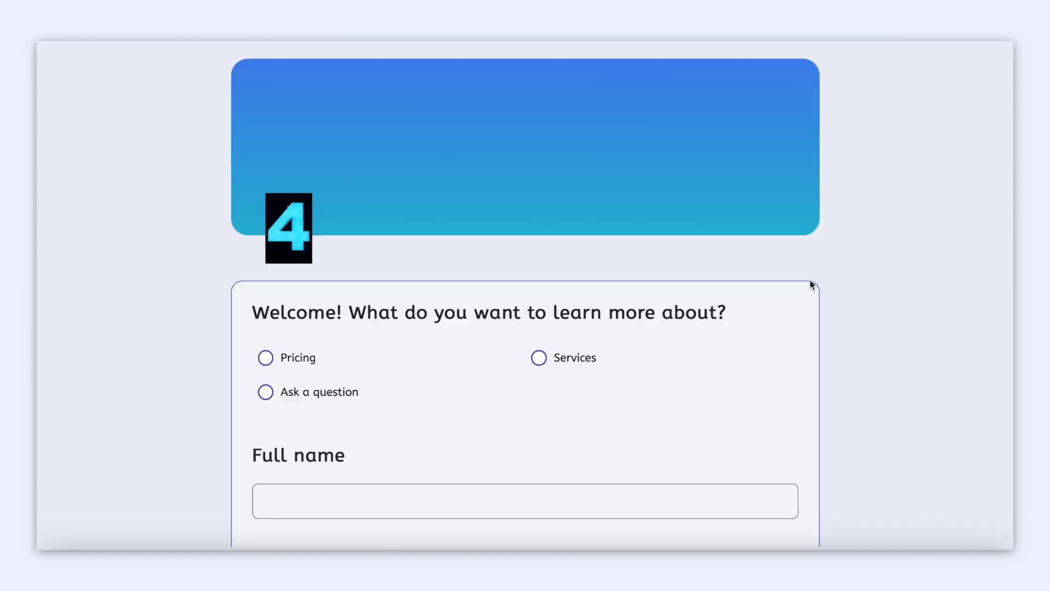
scroll(811, 284, down, 3)
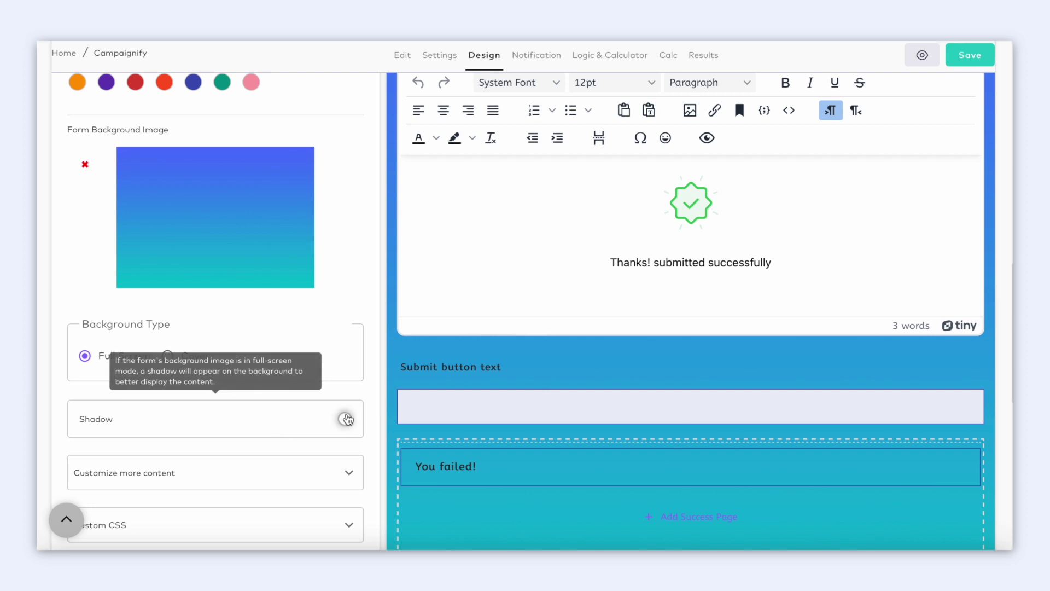
click(346, 419)
scroll(440, 463, down, 2)
click(440, 458)
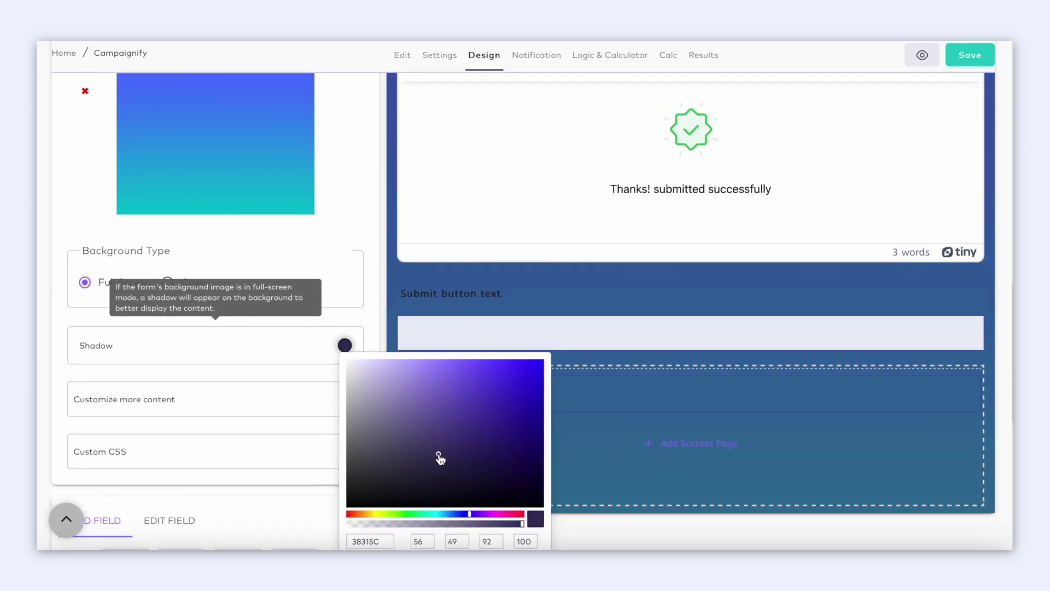
click(534, 393)
Expand the extra content and general texts sections, then open the Custom CSS editor.
scroll(363, 370, down, 1)
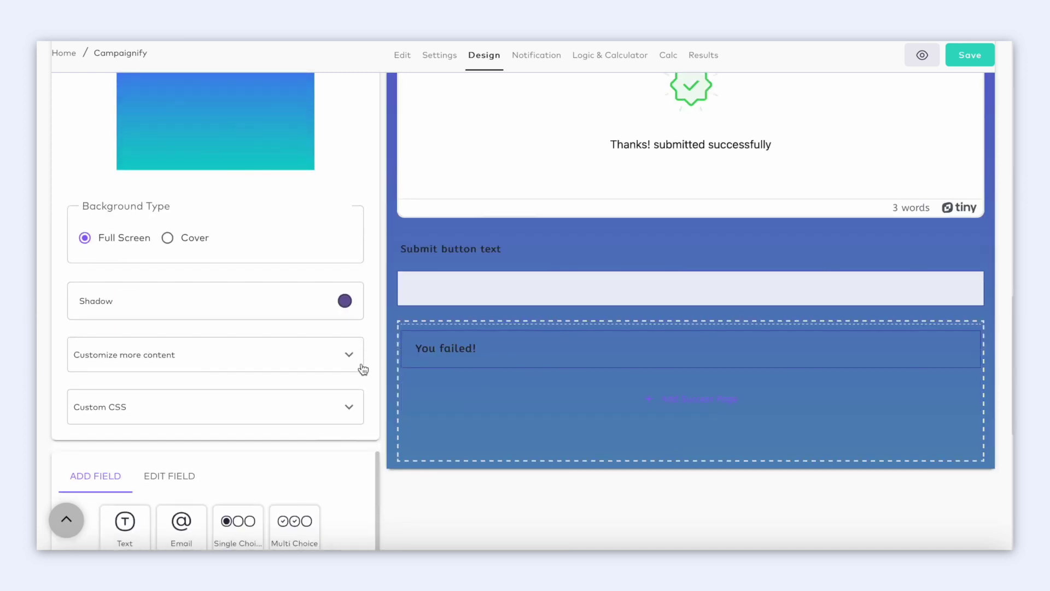
click(354, 361)
scroll(354, 363, down, 1)
click(353, 345)
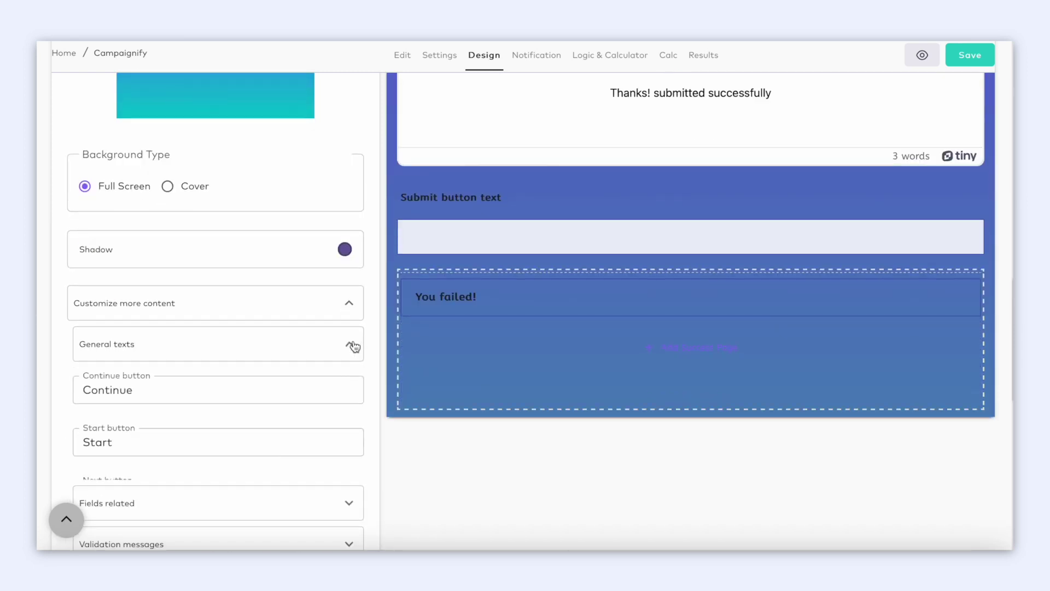
scroll(354, 345, down, 2)
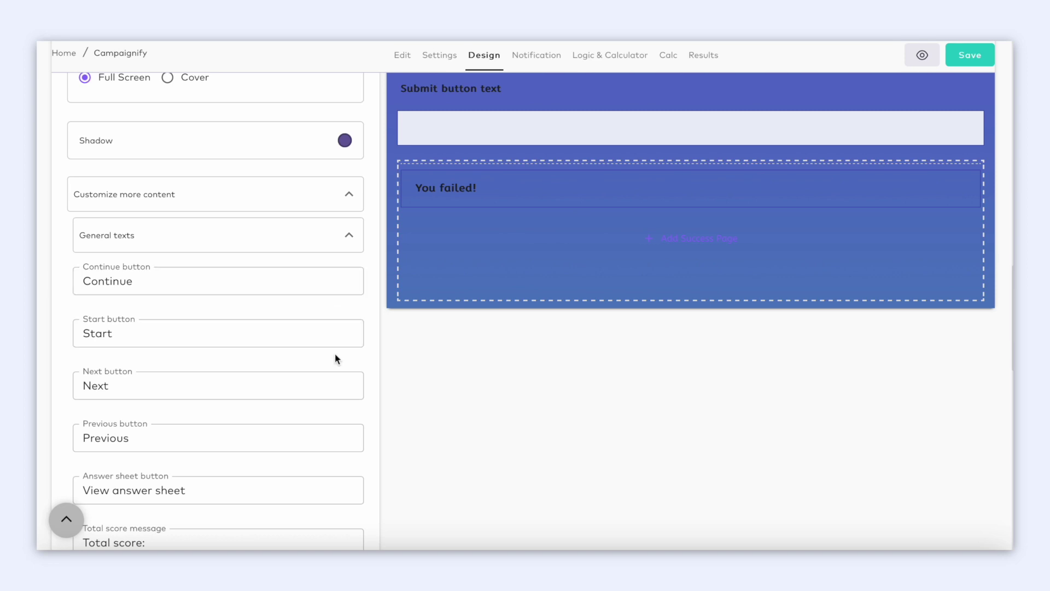
scroll(336, 380, down, 2)
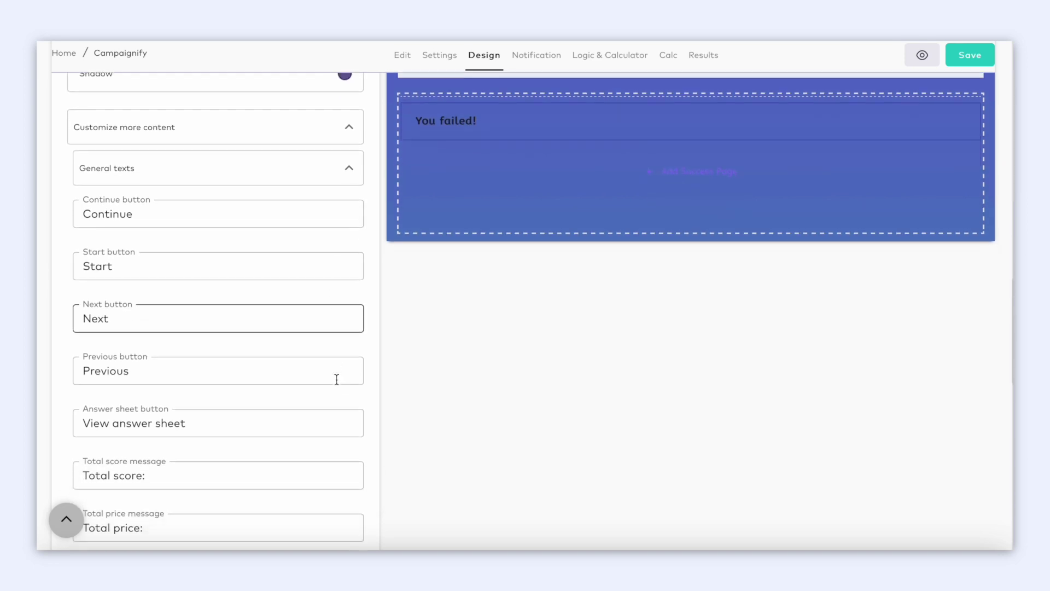
scroll(336, 380, down, 4)
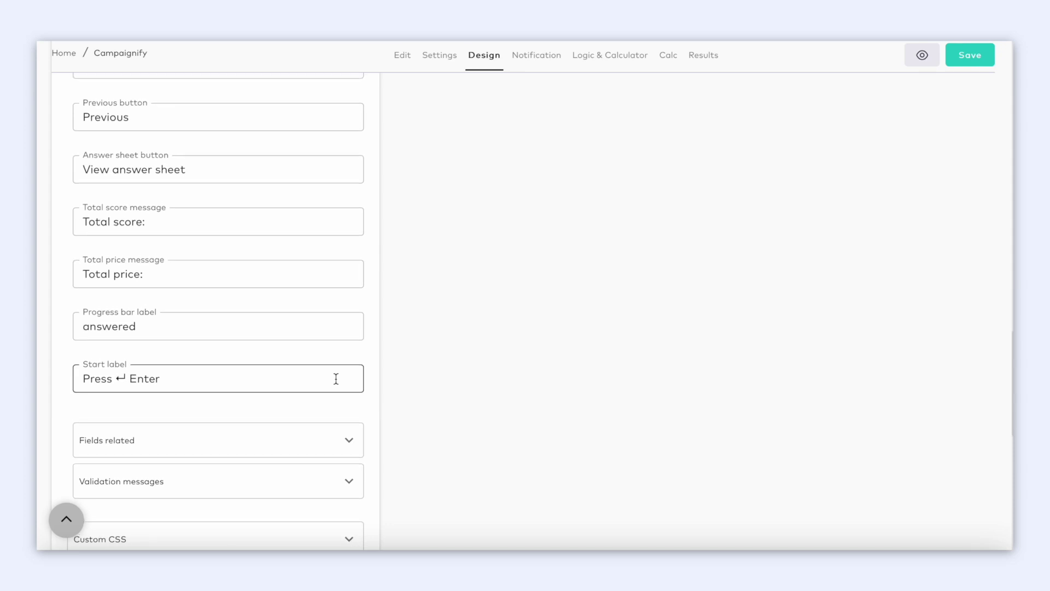
scroll(336, 379, down, 2)
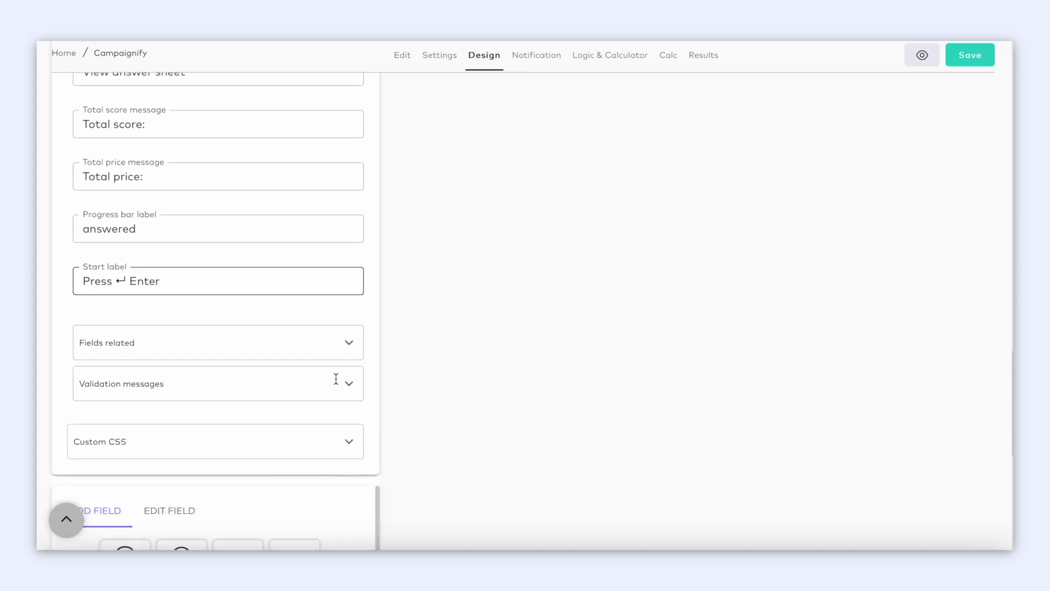
click(349, 435)
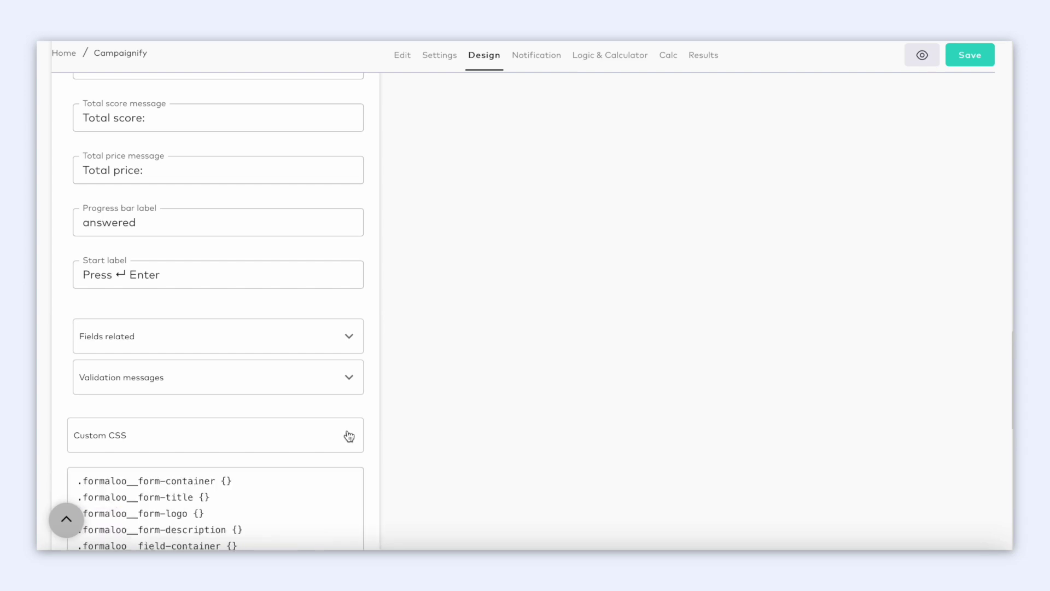
scroll(349, 436, down, 1)
scroll(349, 436, down, 3)
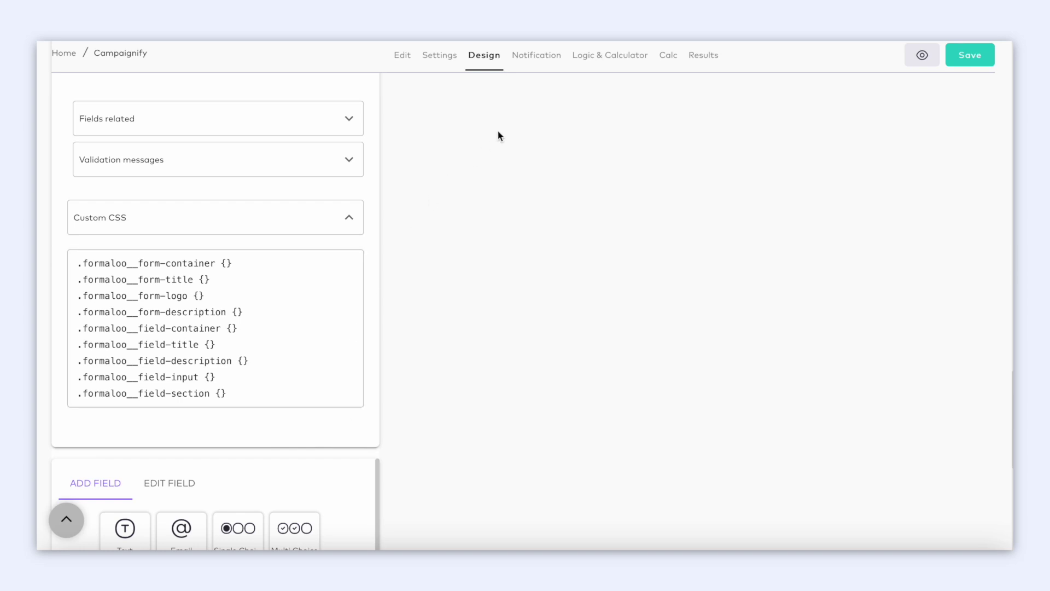
In Notification, send submitters their answers with the default template and enable per-response emails.
click(538, 56)
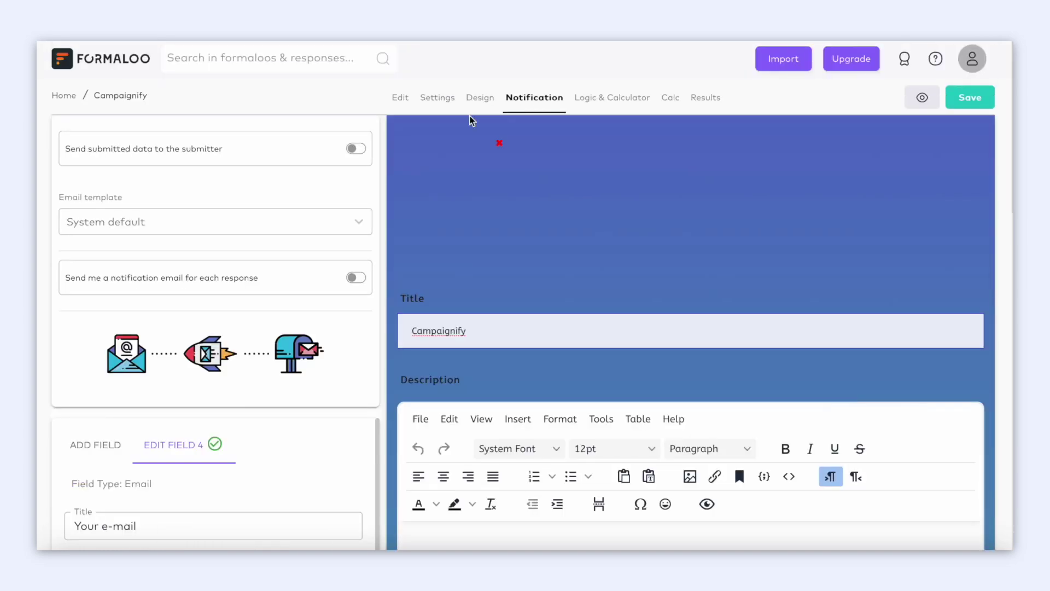
click(359, 152)
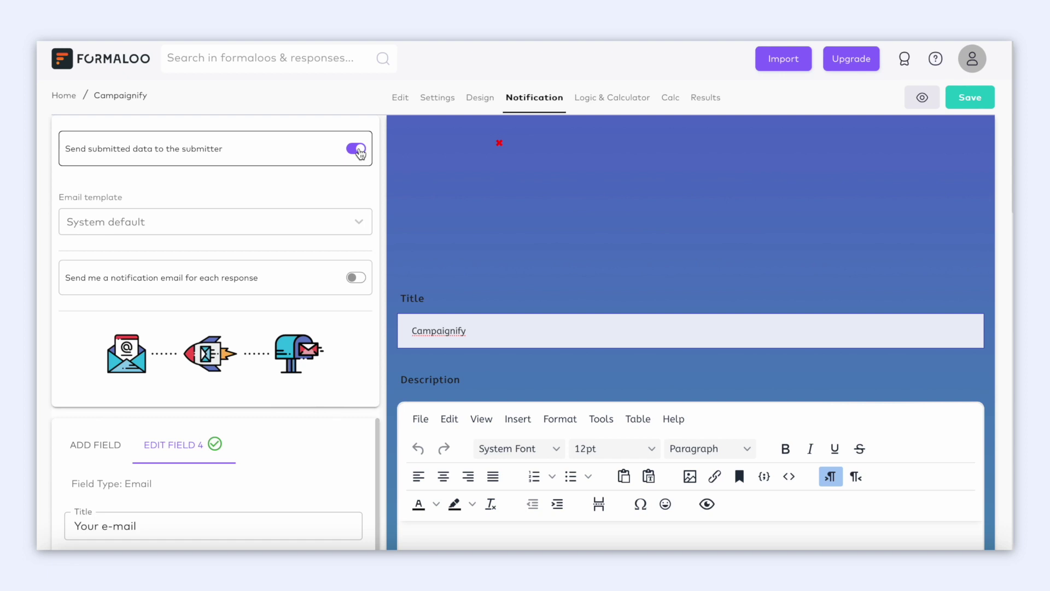
click(359, 222)
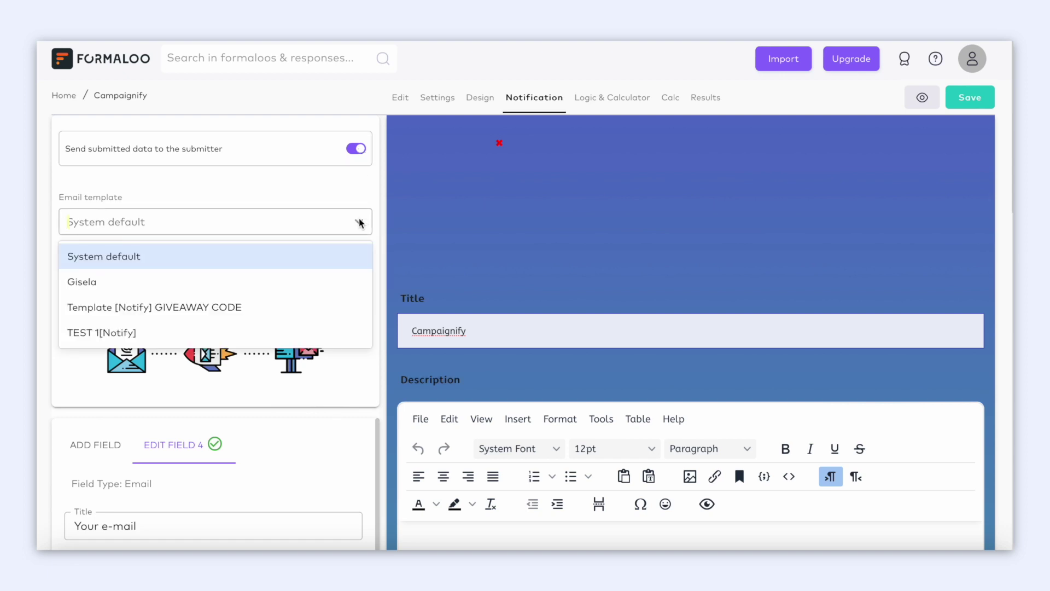
click(359, 256)
click(358, 276)
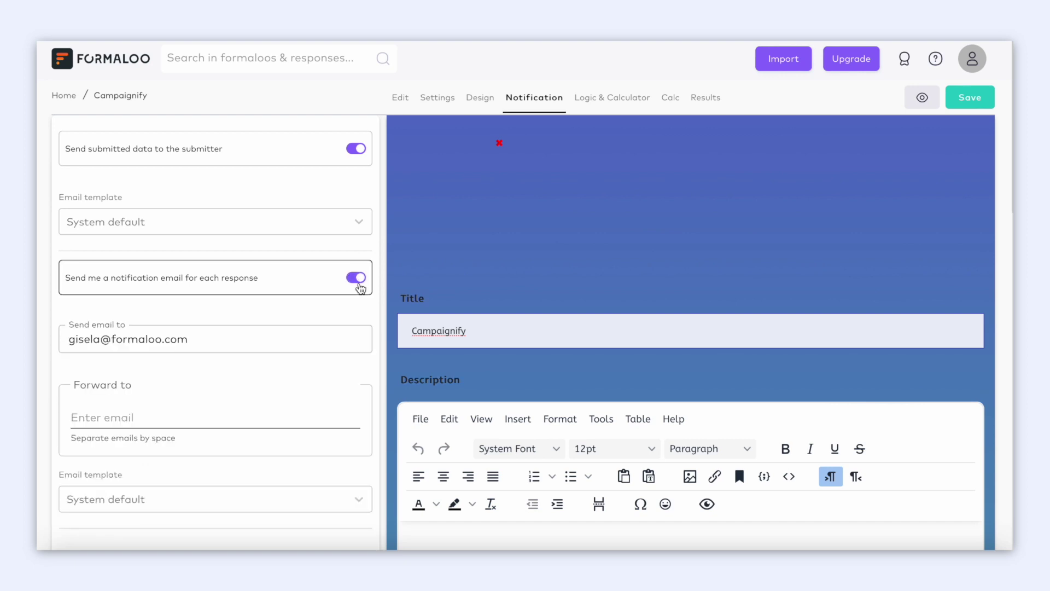
Add two forward-to e-mail addresses and choose the custom notification email template.
scroll(320, 386, down, 1)
click(244, 365)
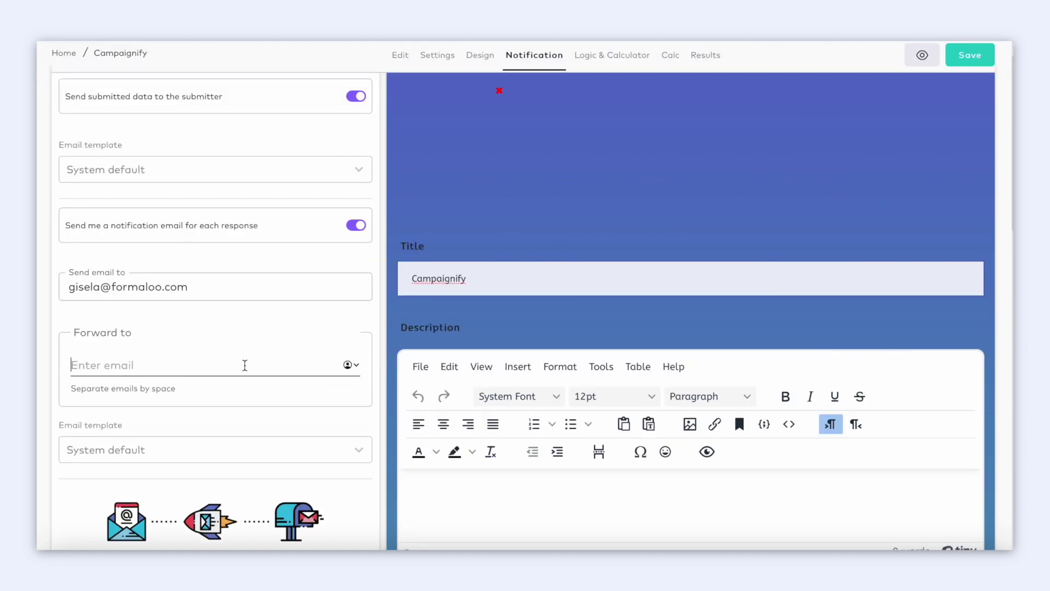
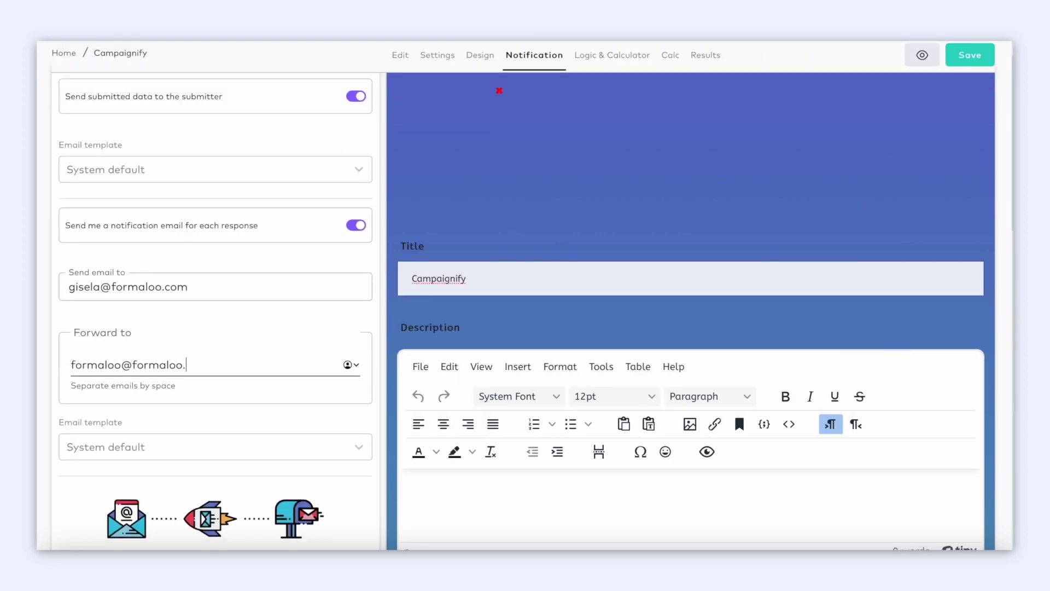
key(space)
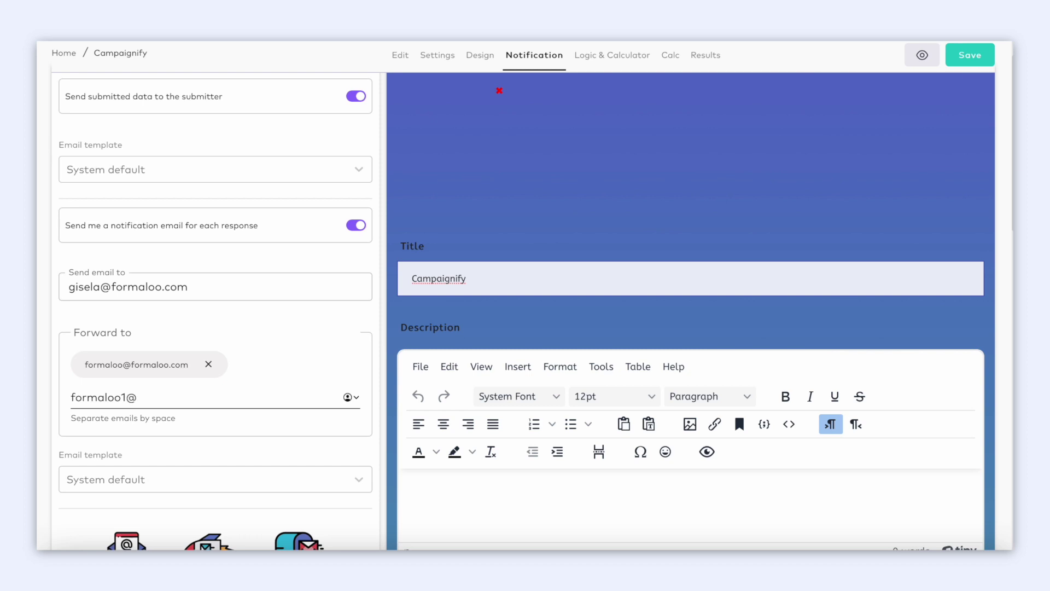
key(space)
scroll(336, 413, down, 2)
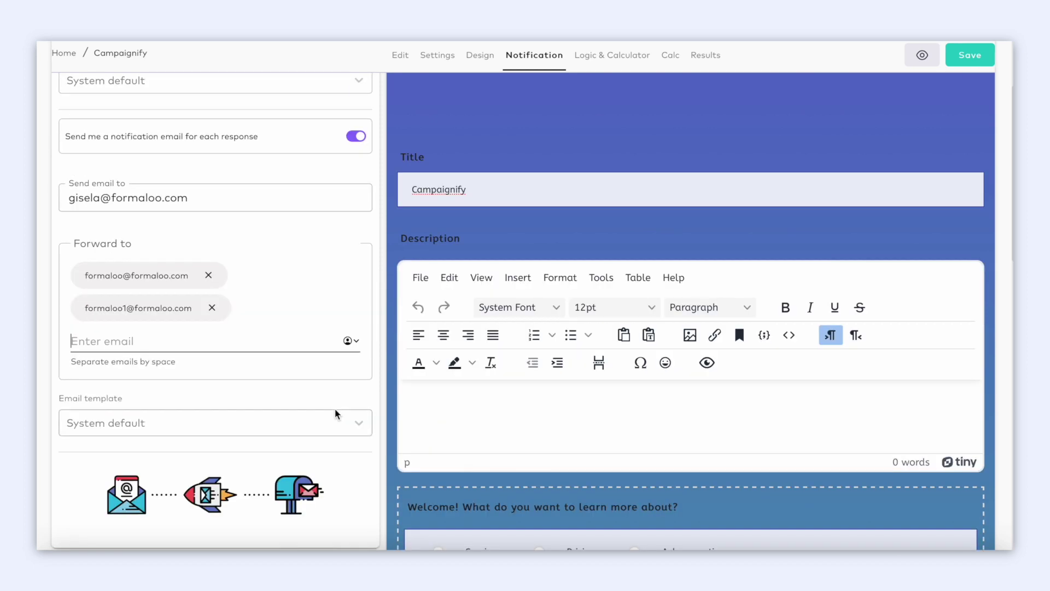
click(359, 422)
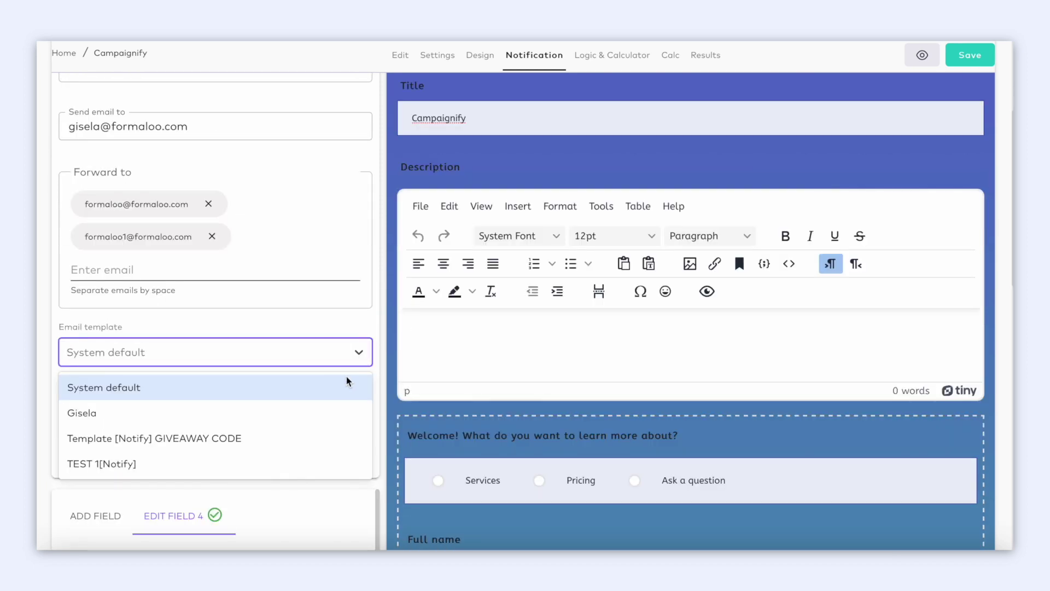
click(336, 419)
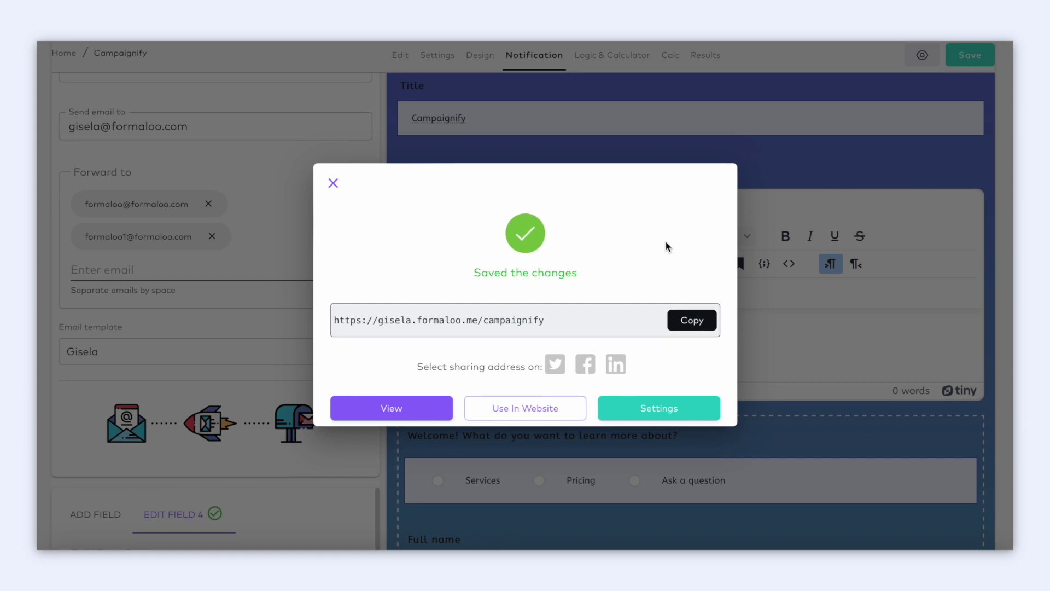
Copy the share link, then generate and copy the Script embed code and close the dialog.
click(692, 323)
click(544, 416)
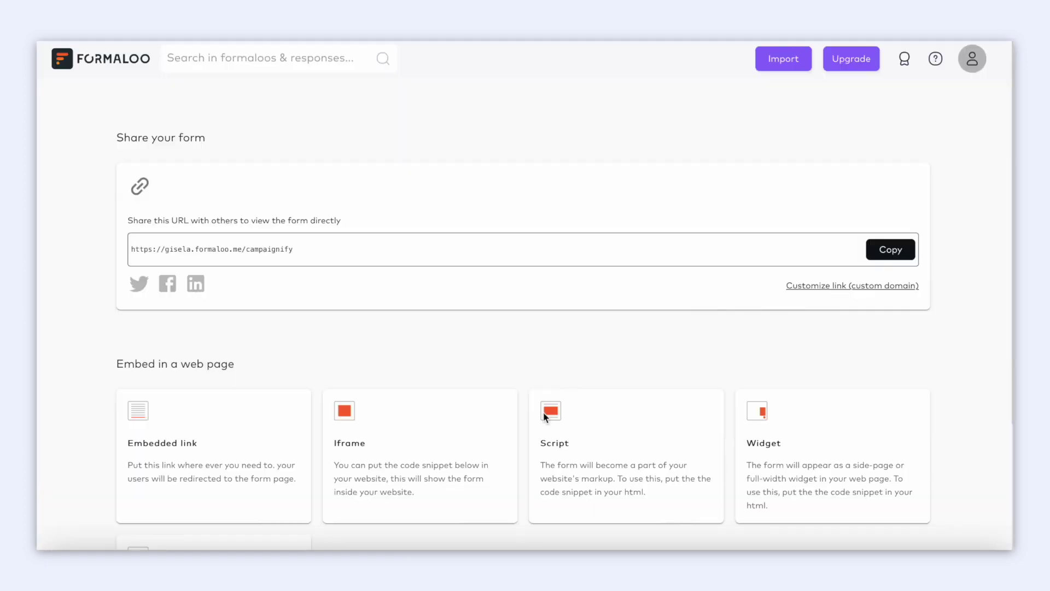
scroll(277, 360, down, 3)
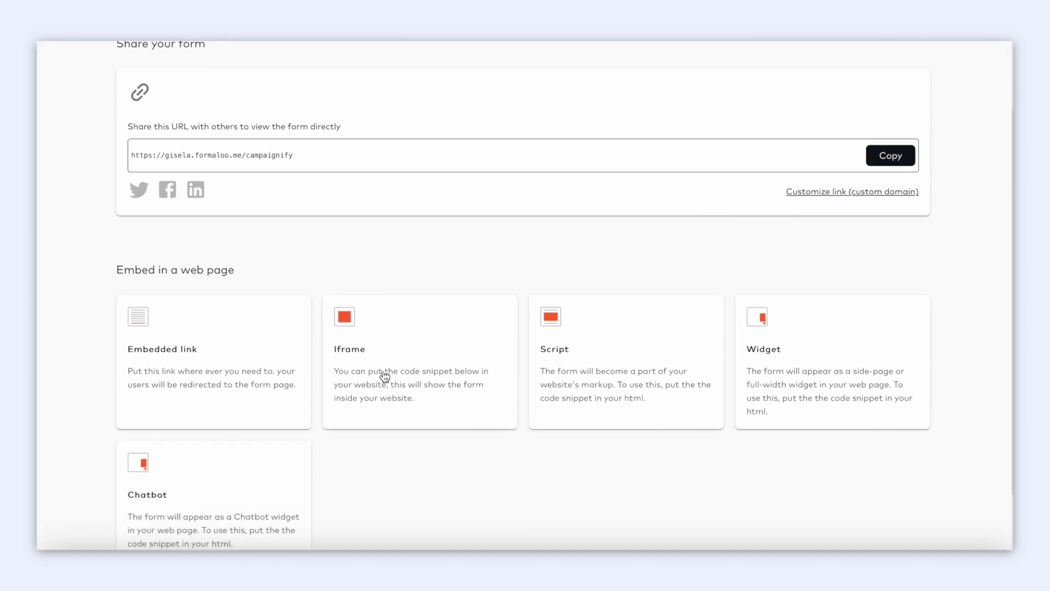
click(595, 406)
scroll(300, 315, down, 2)
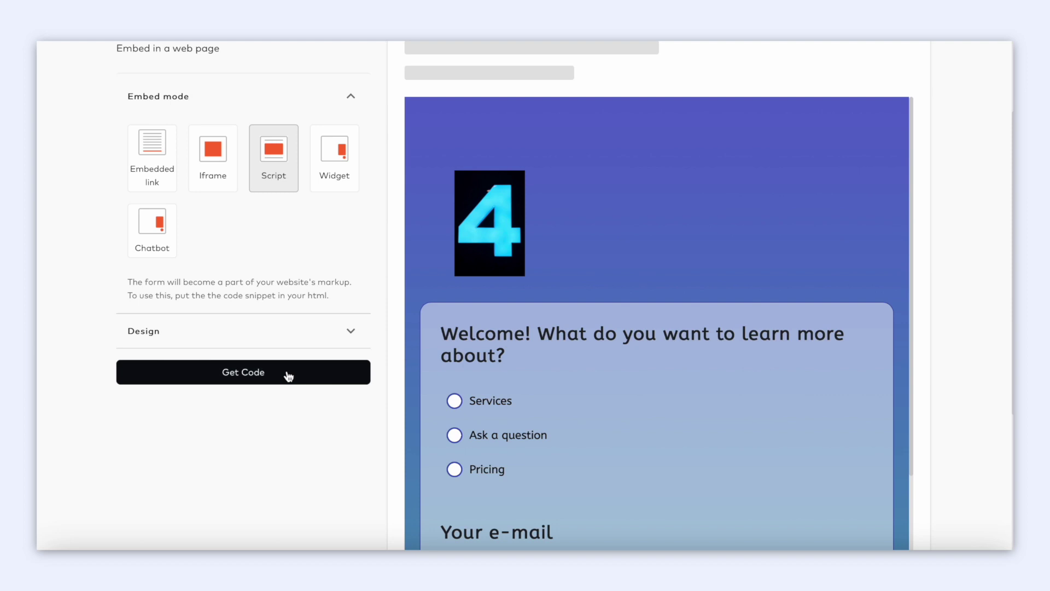
click(288, 376)
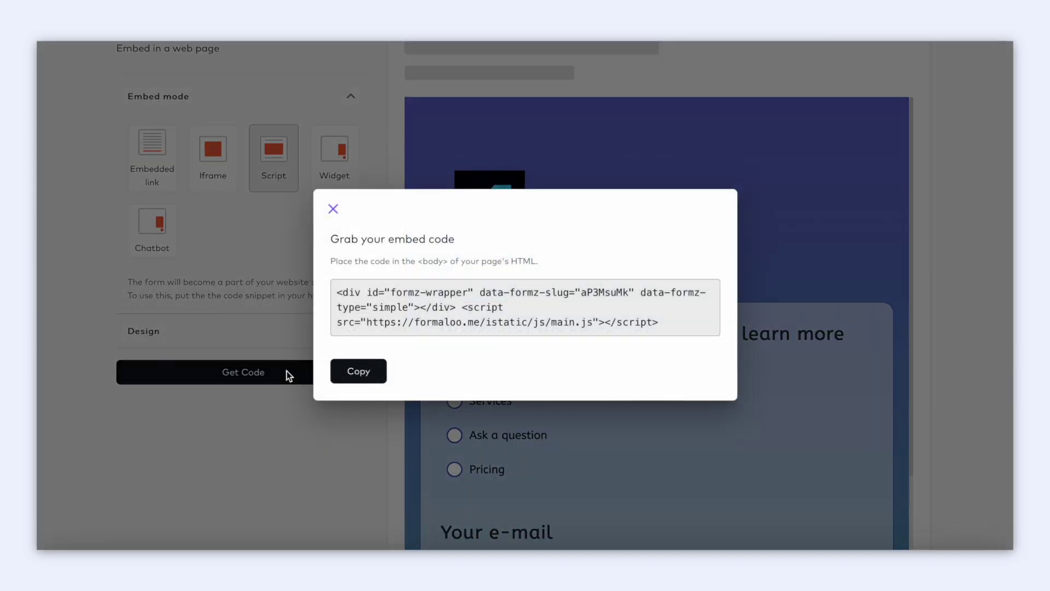
click(379, 381)
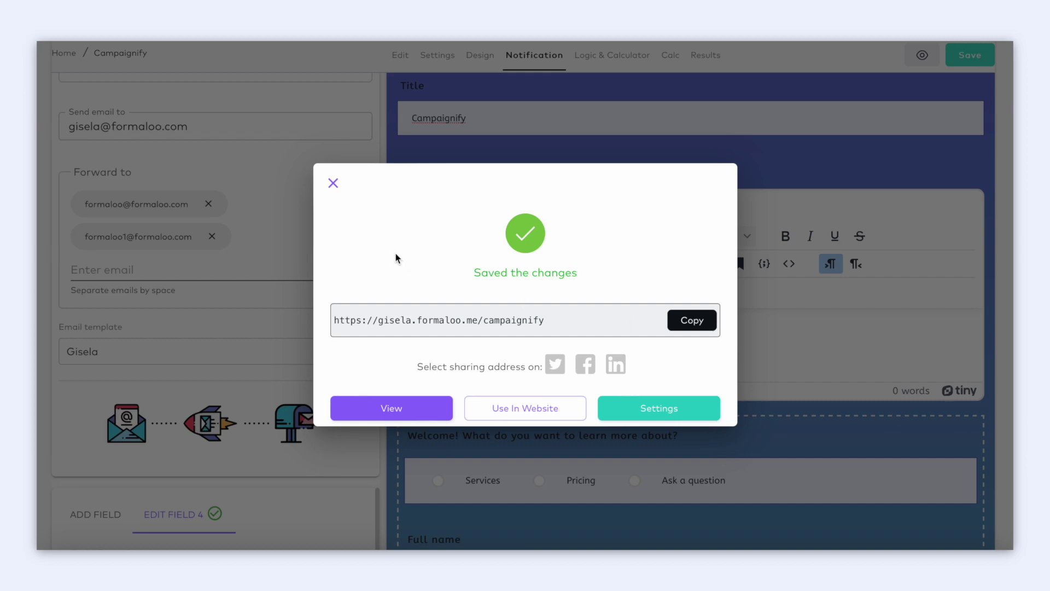
click(334, 183)
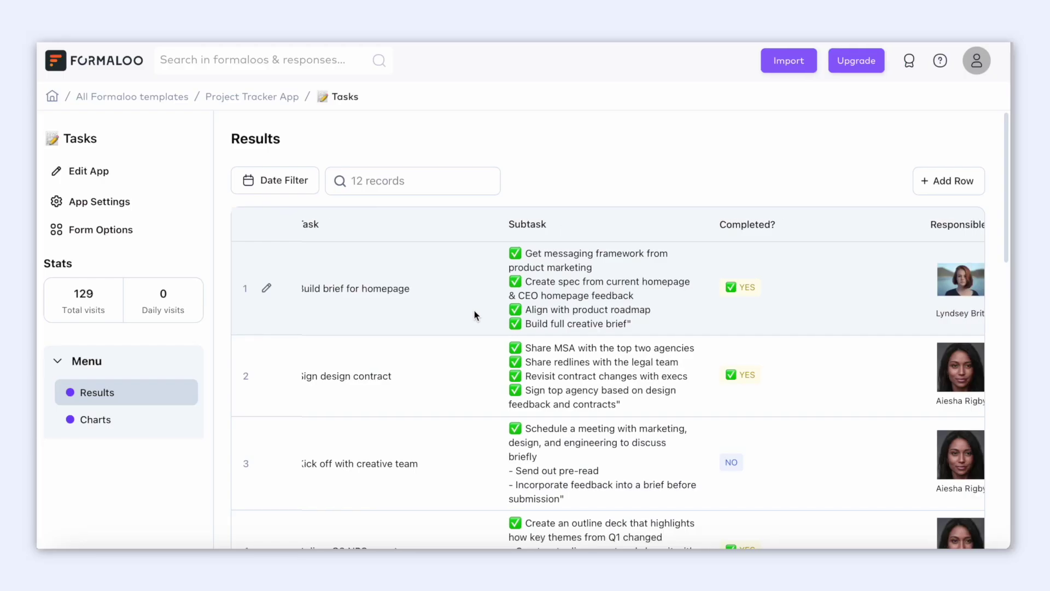
Scroll across the Tasks results table and sort its 12 records by Task ascending.
scroll(474, 310, right, 15)
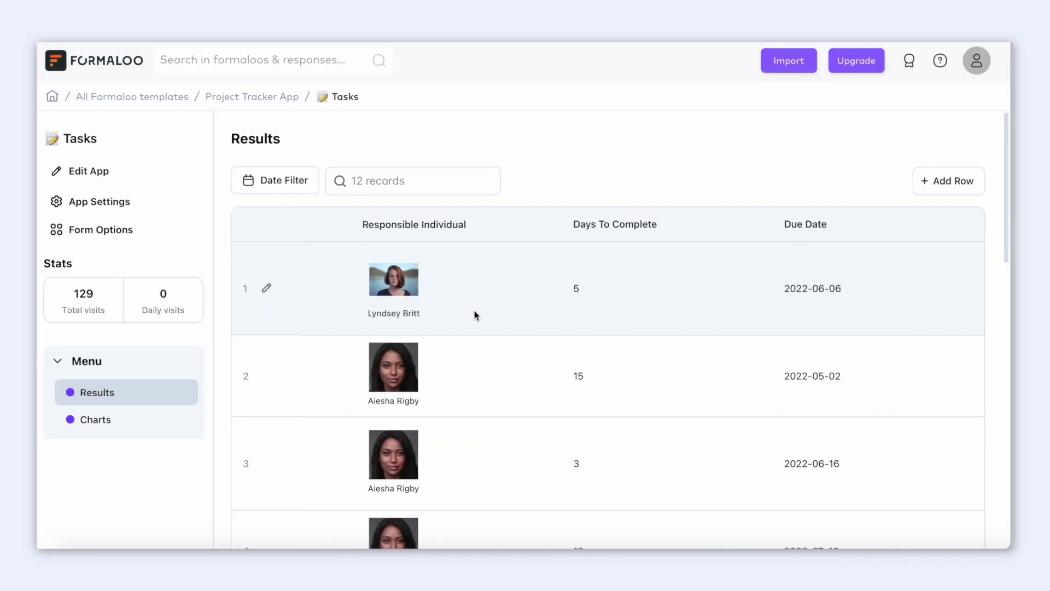
scroll(474, 310, left, 10)
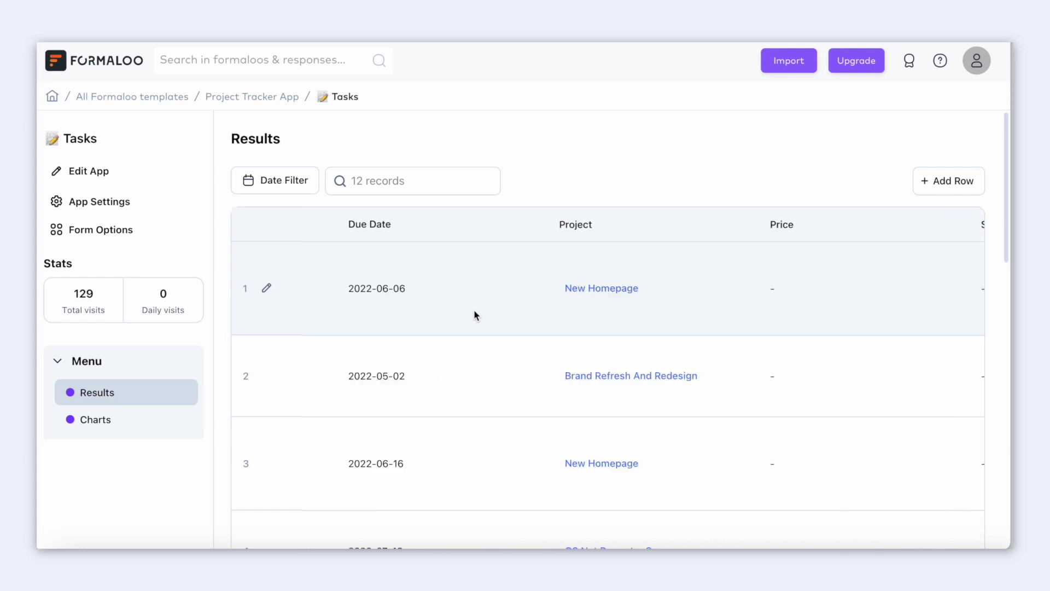
scroll(474, 309, left, 2)
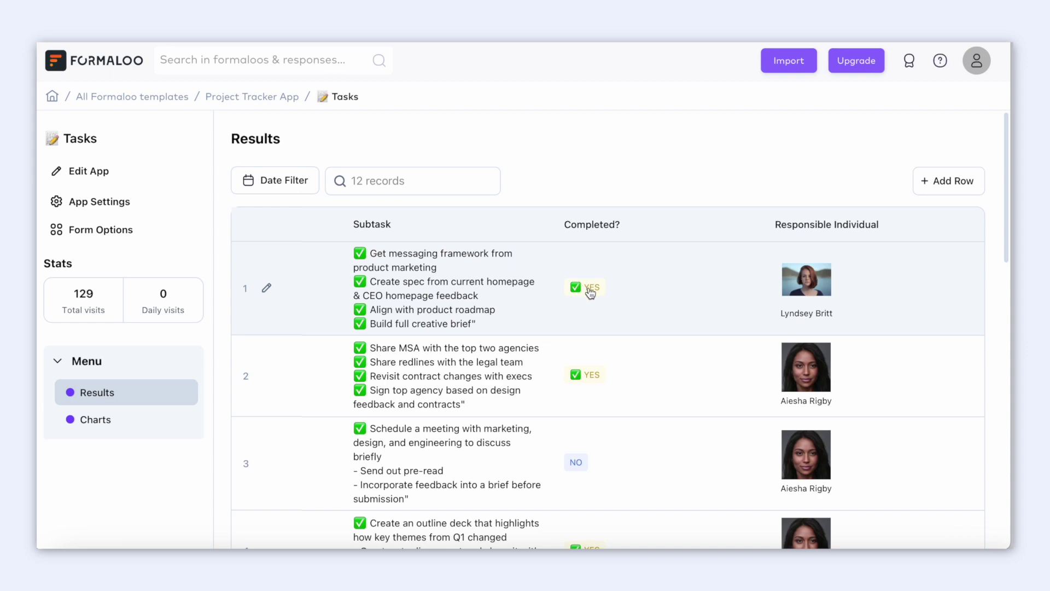
scroll(590, 294, down, 5)
scroll(594, 312, up, 5)
scroll(330, 233, left, 5)
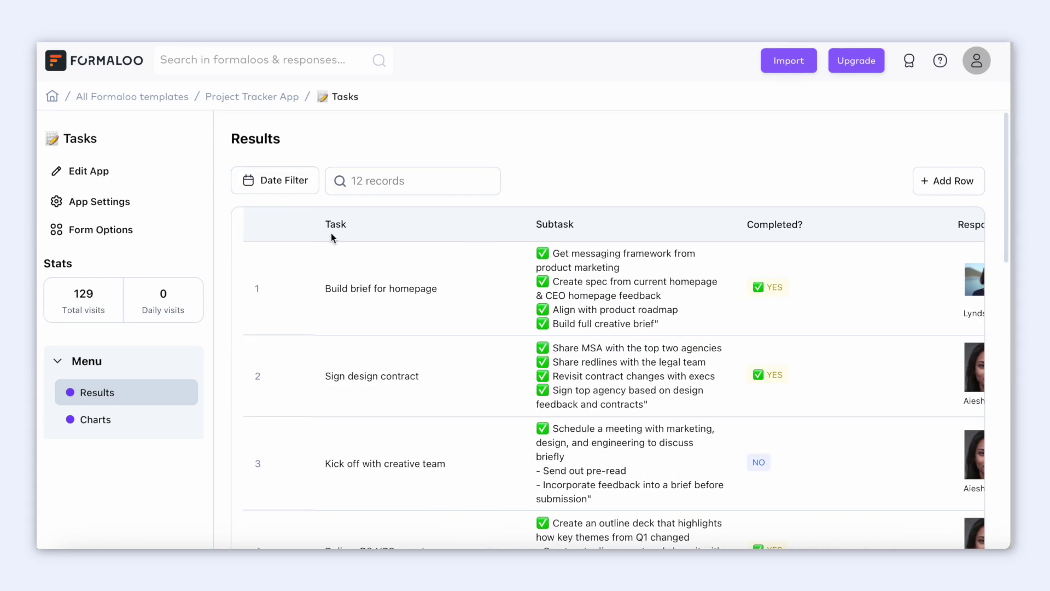
click(330, 233)
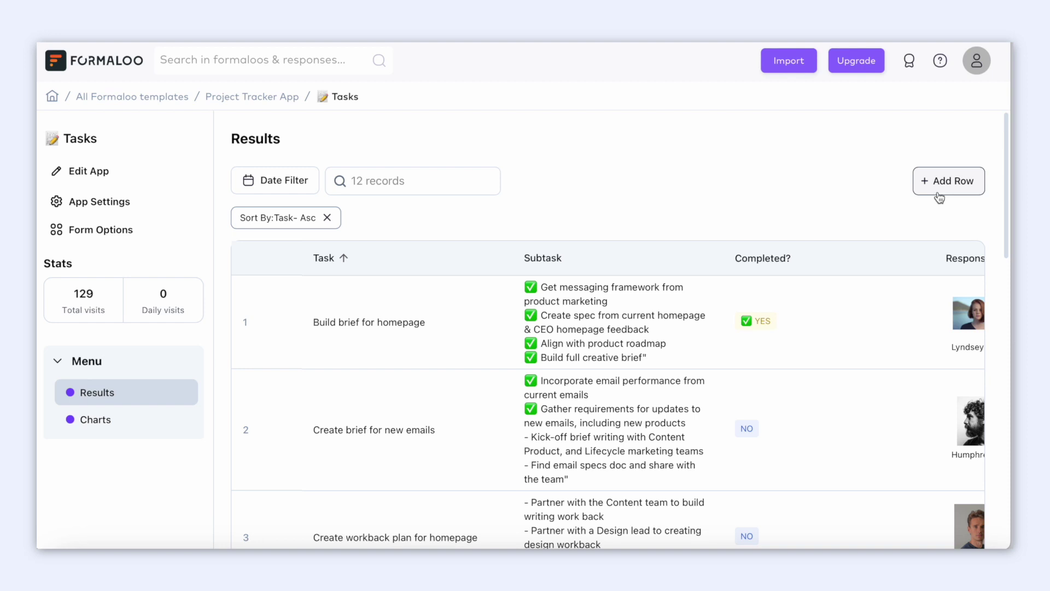
Browse the Charts page past the 58% Completed? split to the Responsible individual donut chart.
click(132, 426)
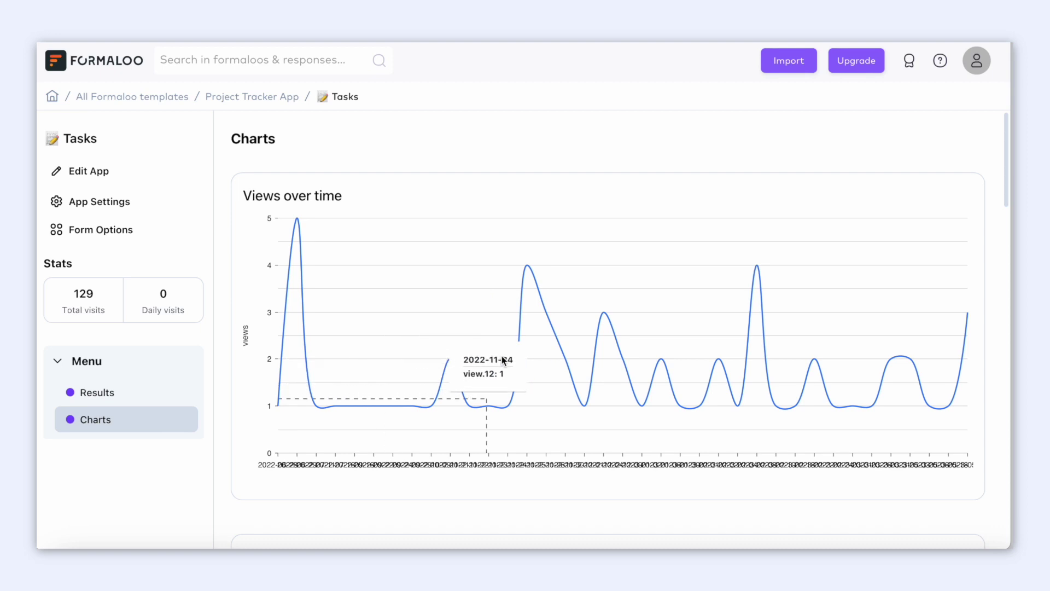
scroll(502, 360, down, 1)
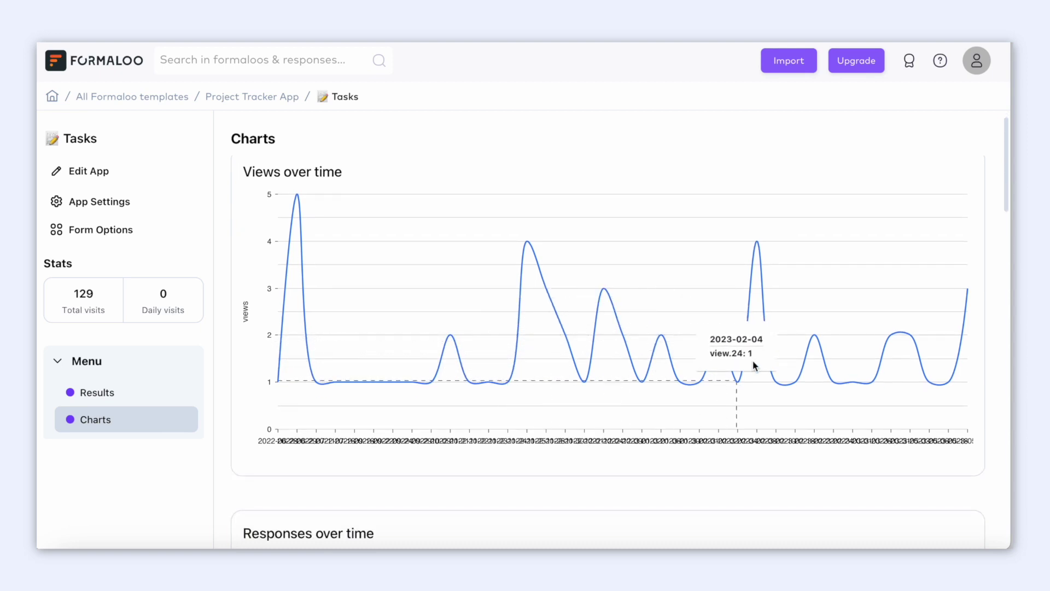
scroll(754, 365, down, 20)
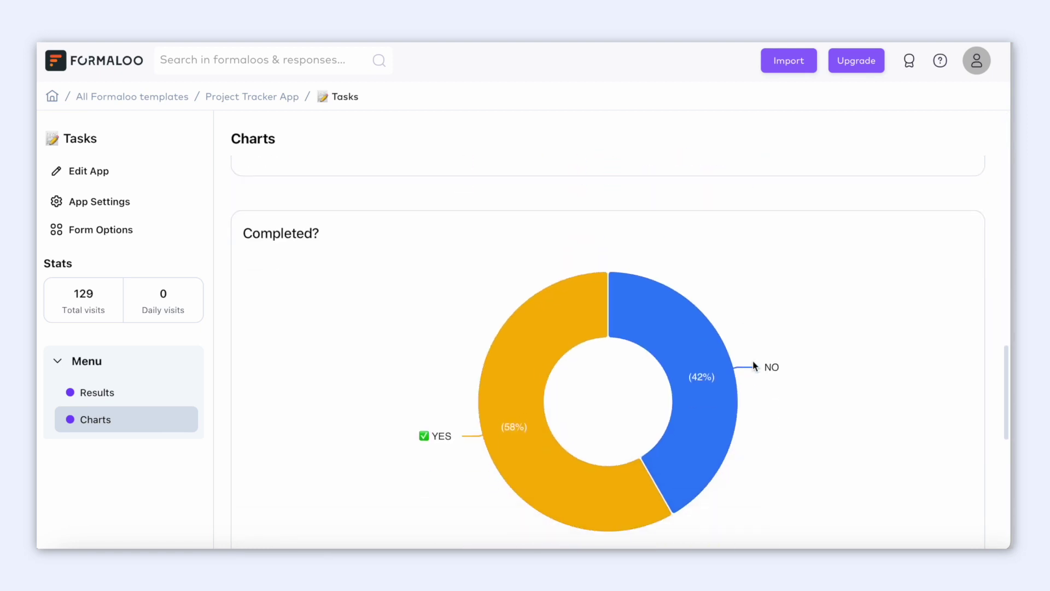
scroll(638, 483, down, 8)
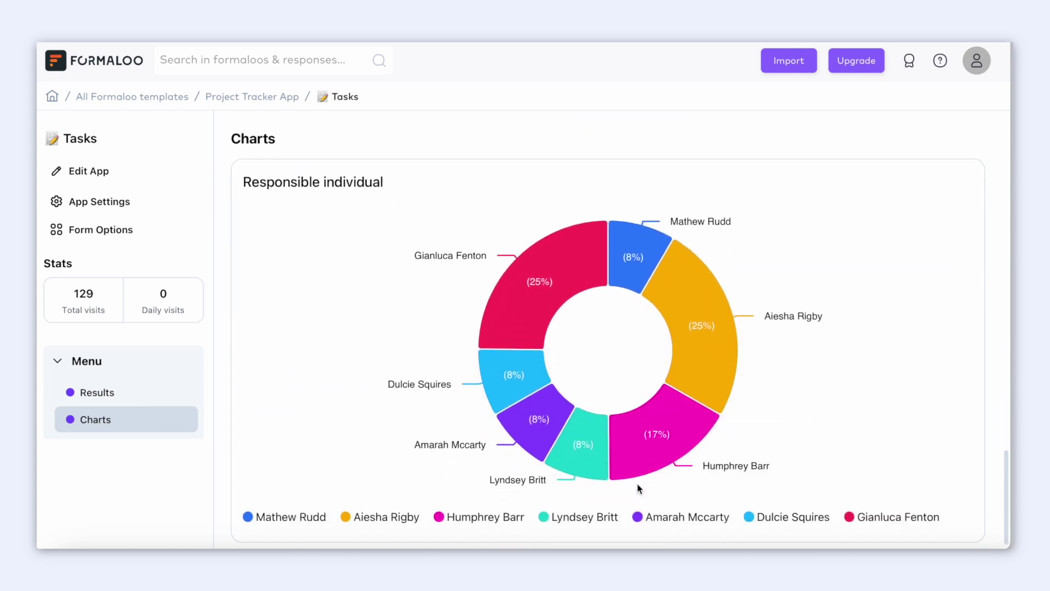